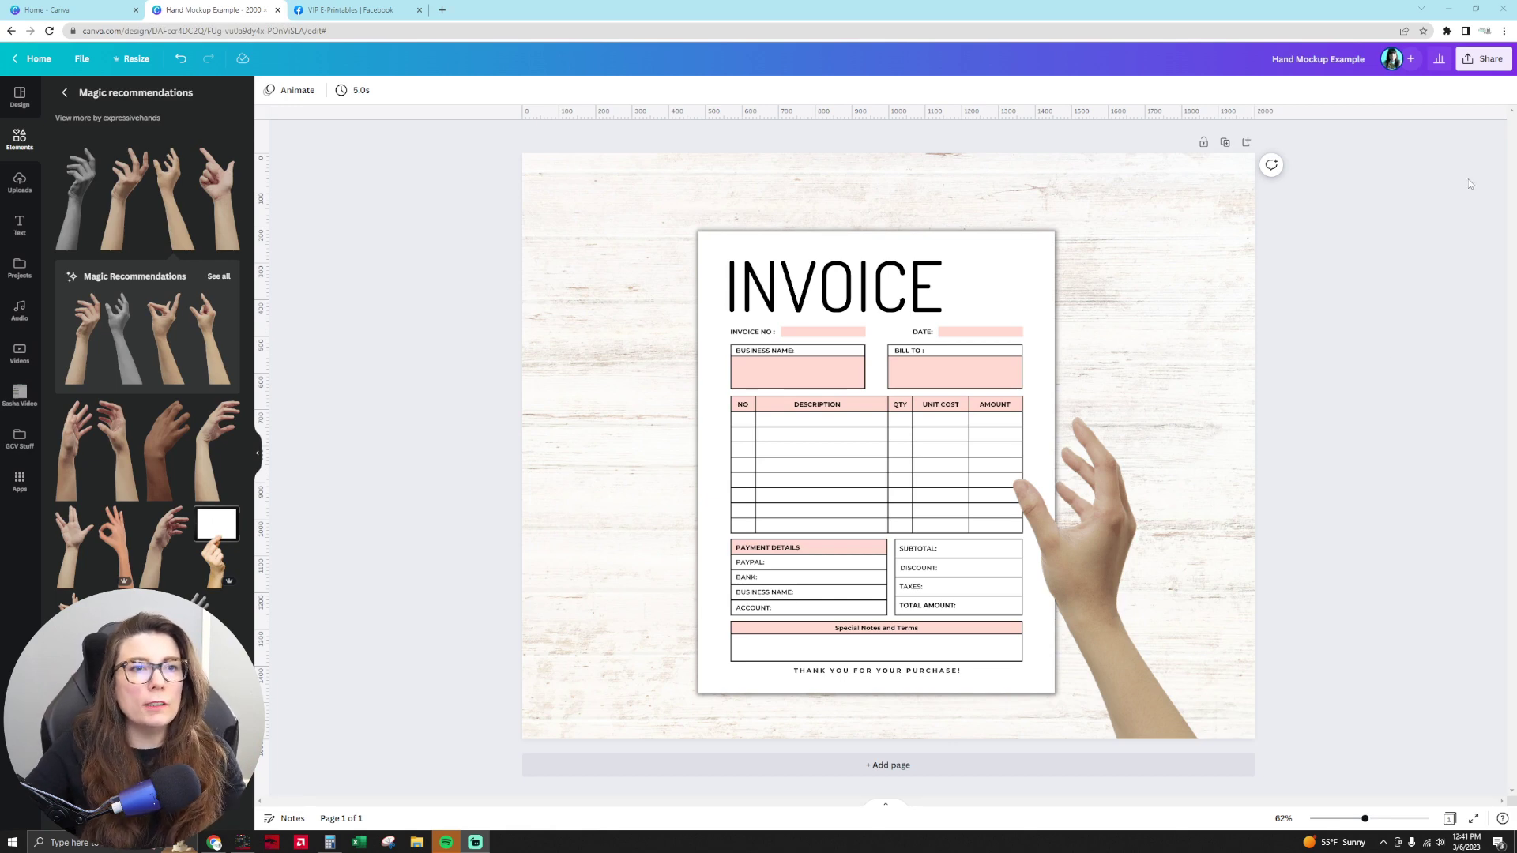
Add a new page and place the first 'wood' element photo on it.
click(999, 768)
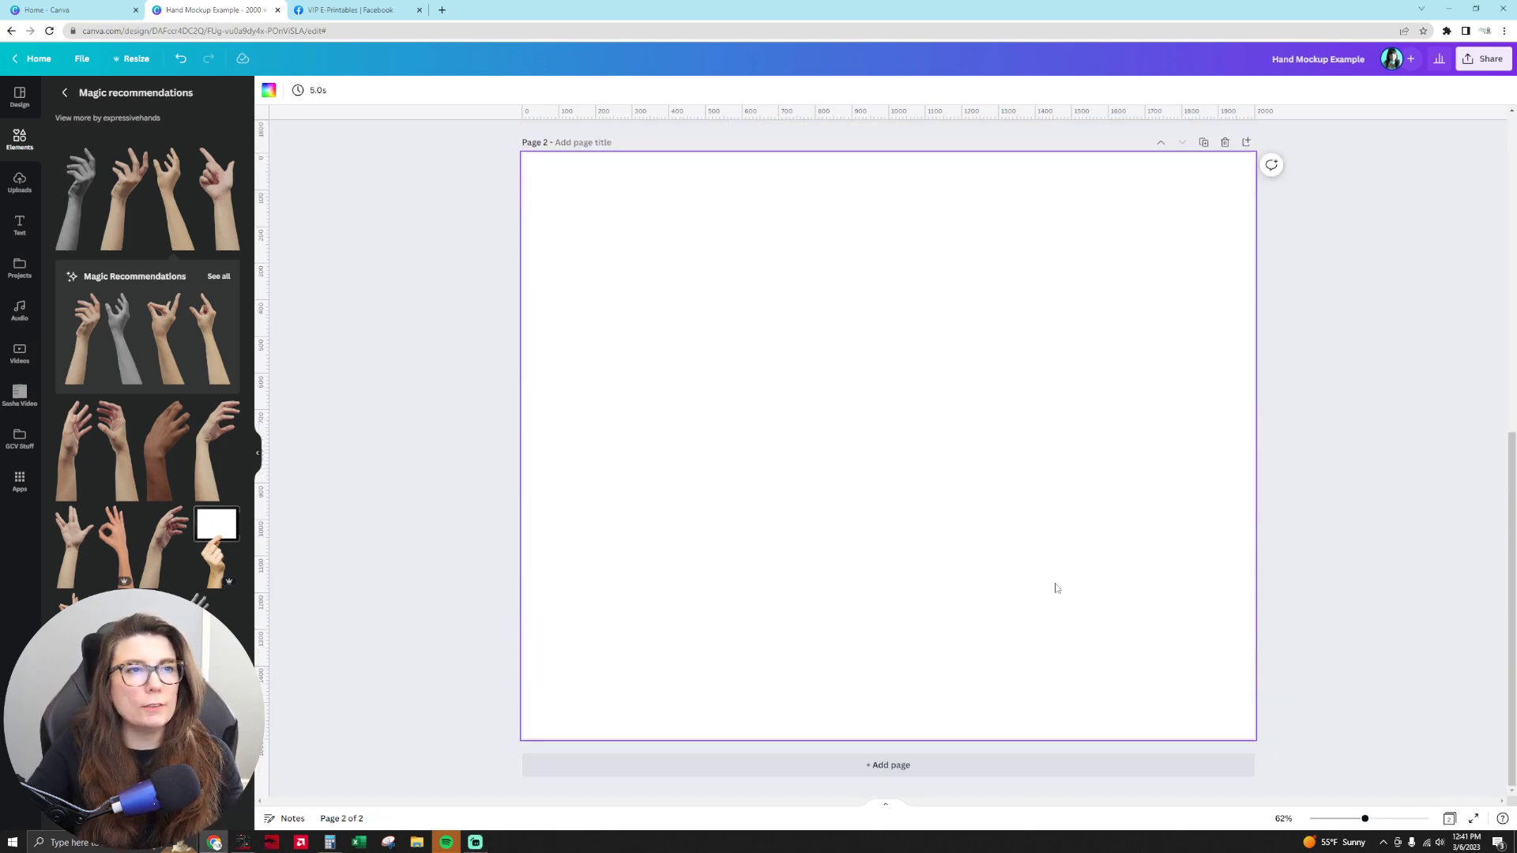
click(65, 92)
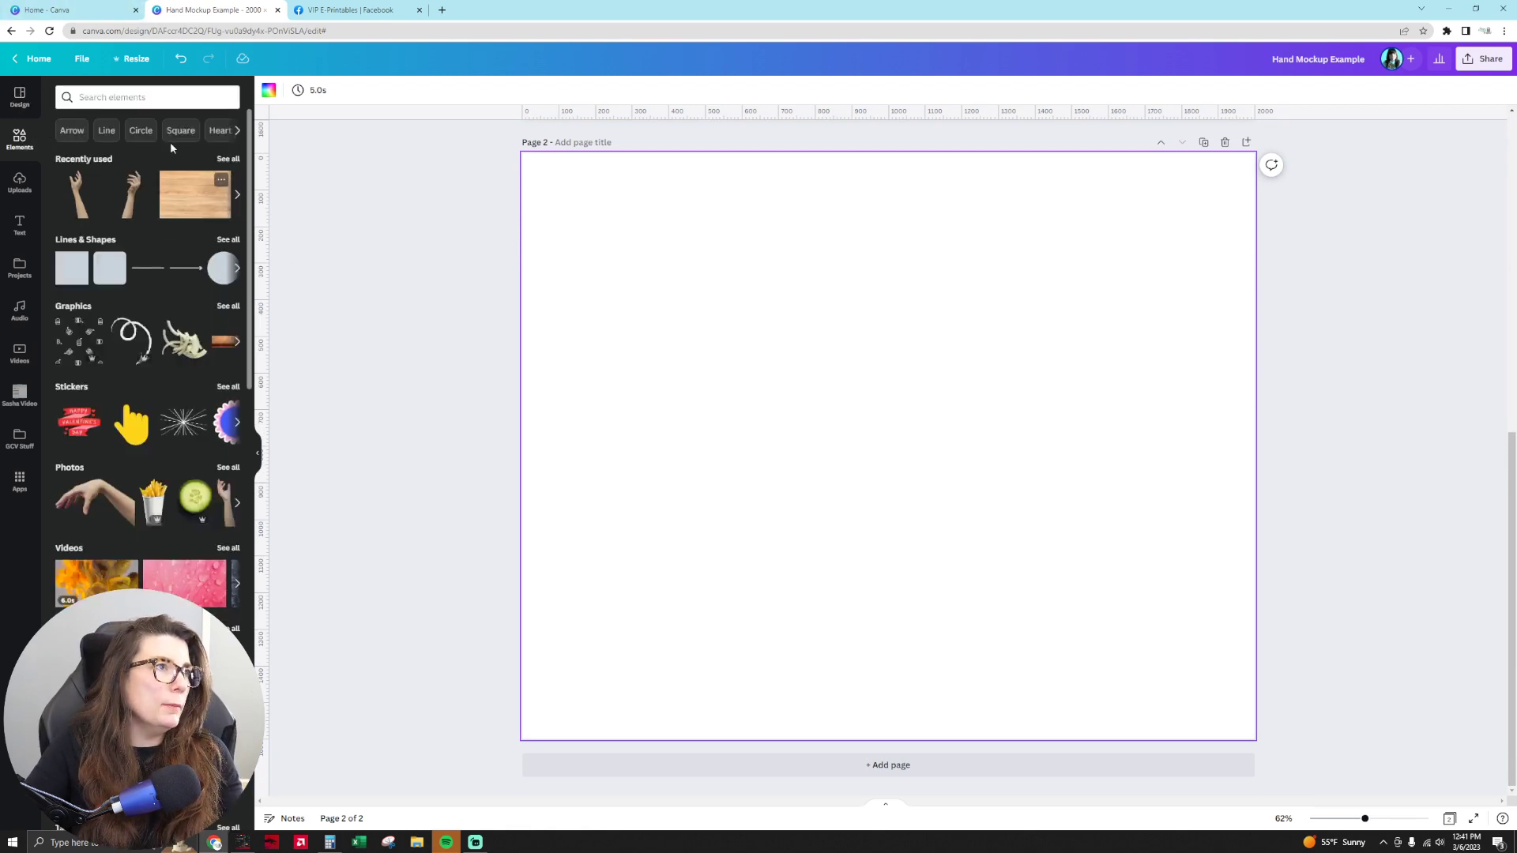
click(146, 98)
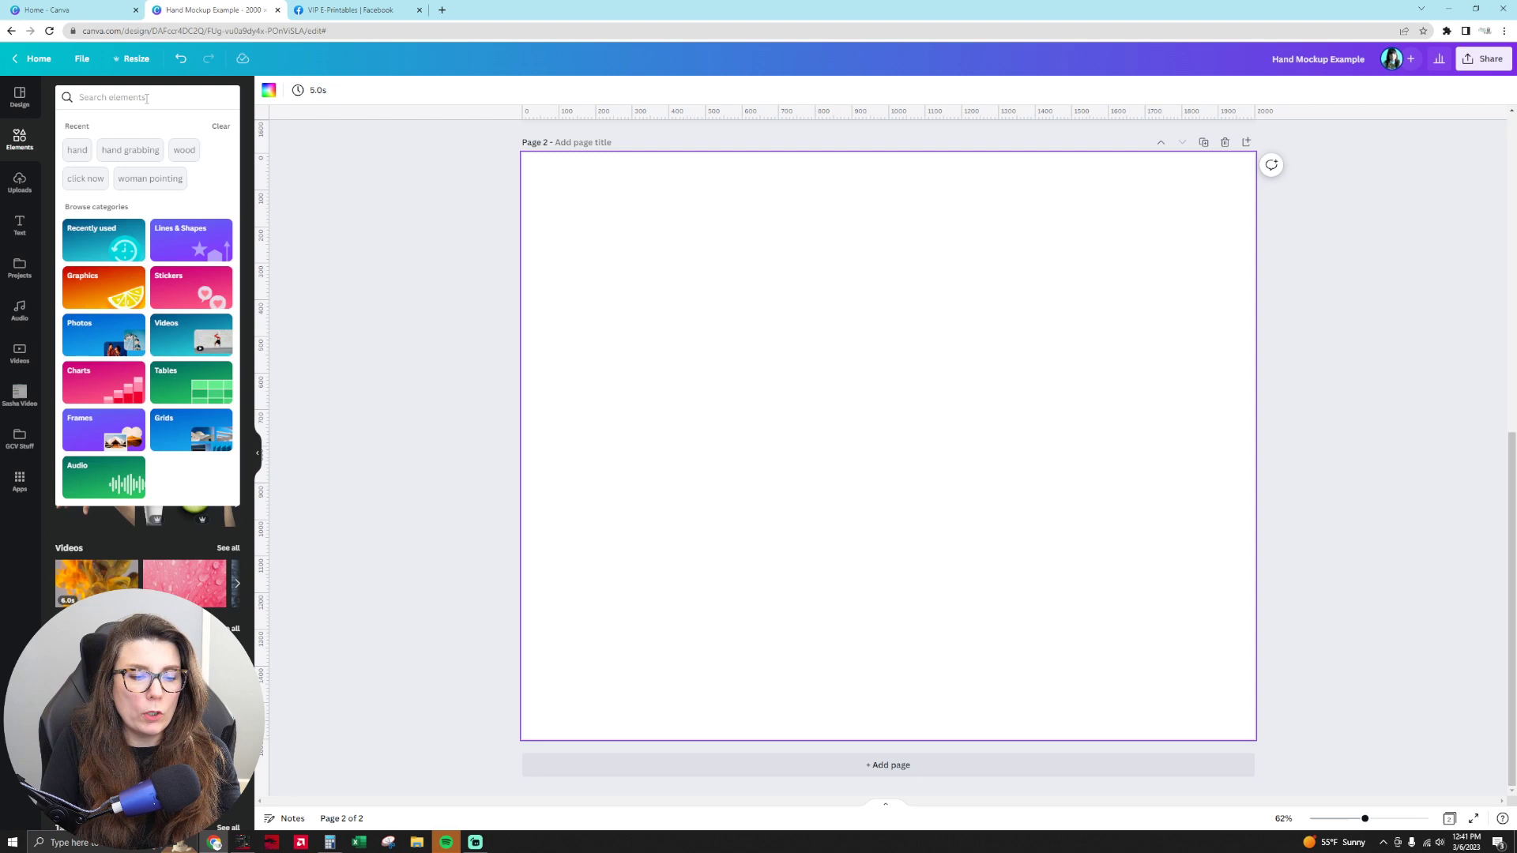
text(wood)
key(Return)
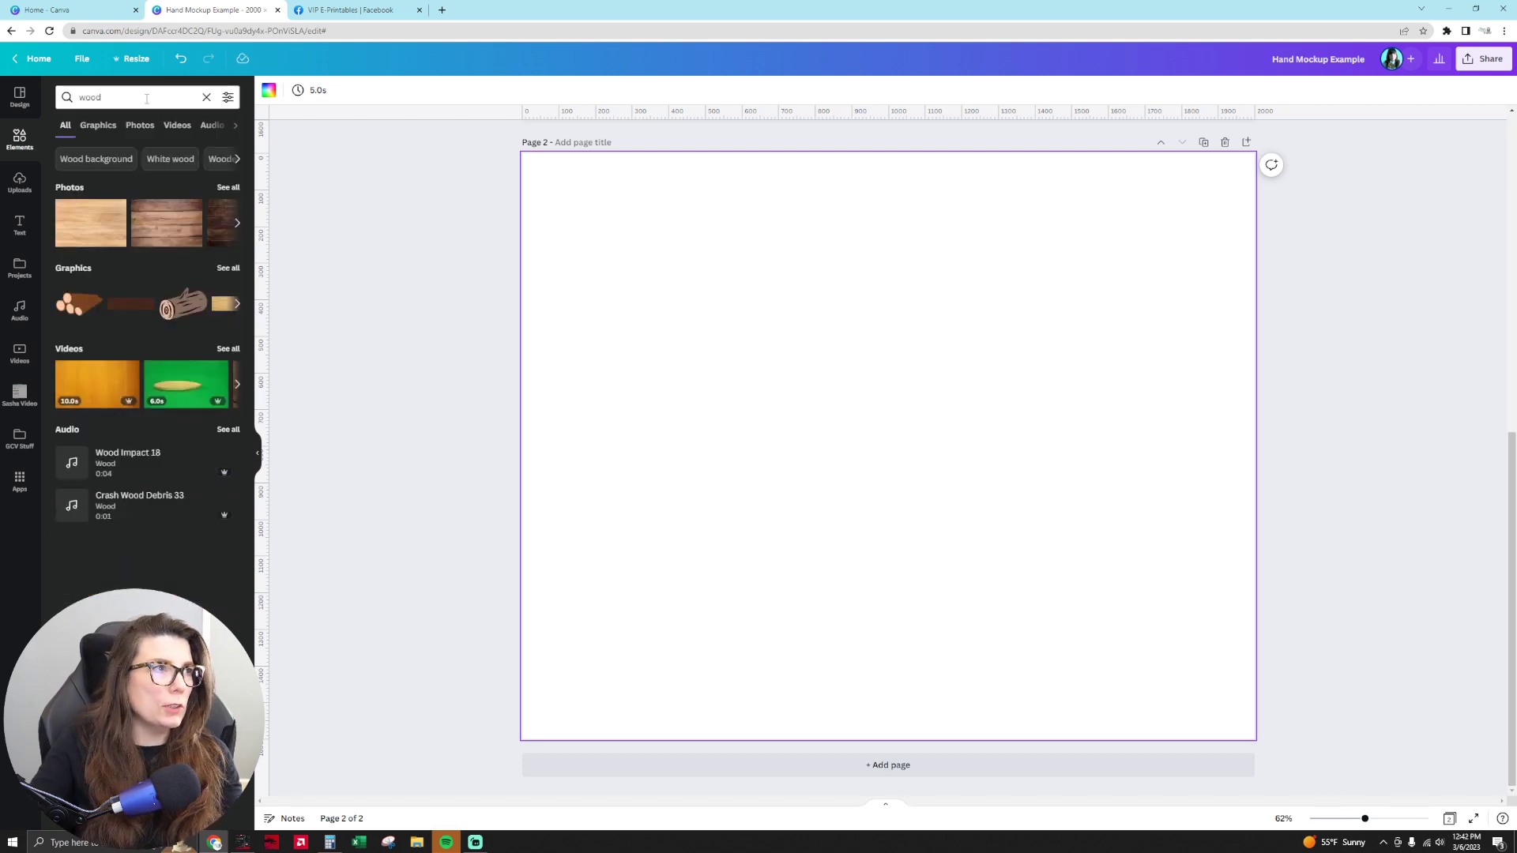
click(90, 223)
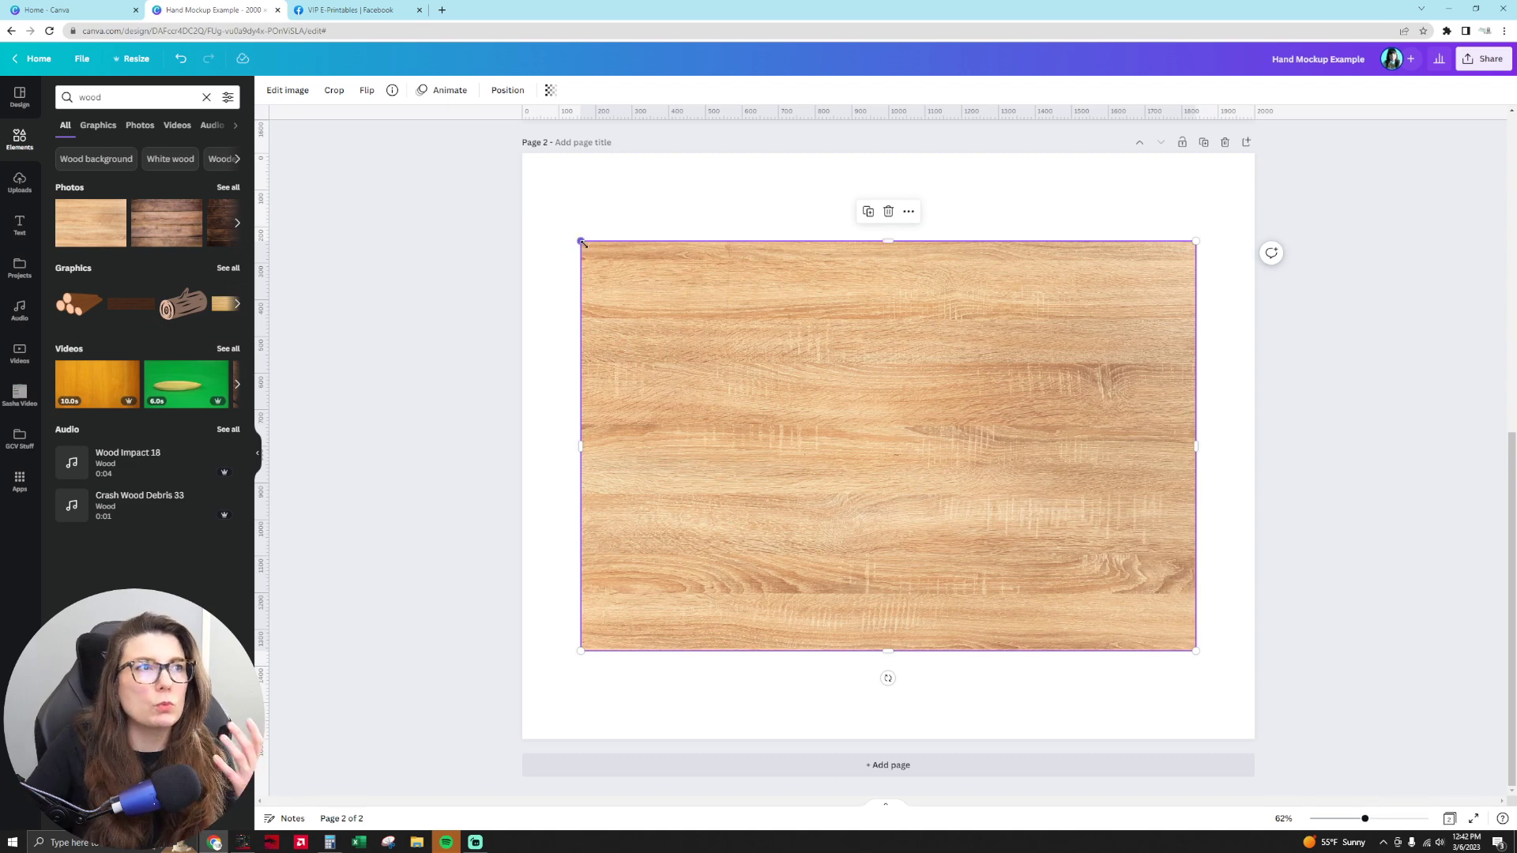
Stretch the wood photo's corners until it covers the whole page.
drag(581, 241, 448, 153)
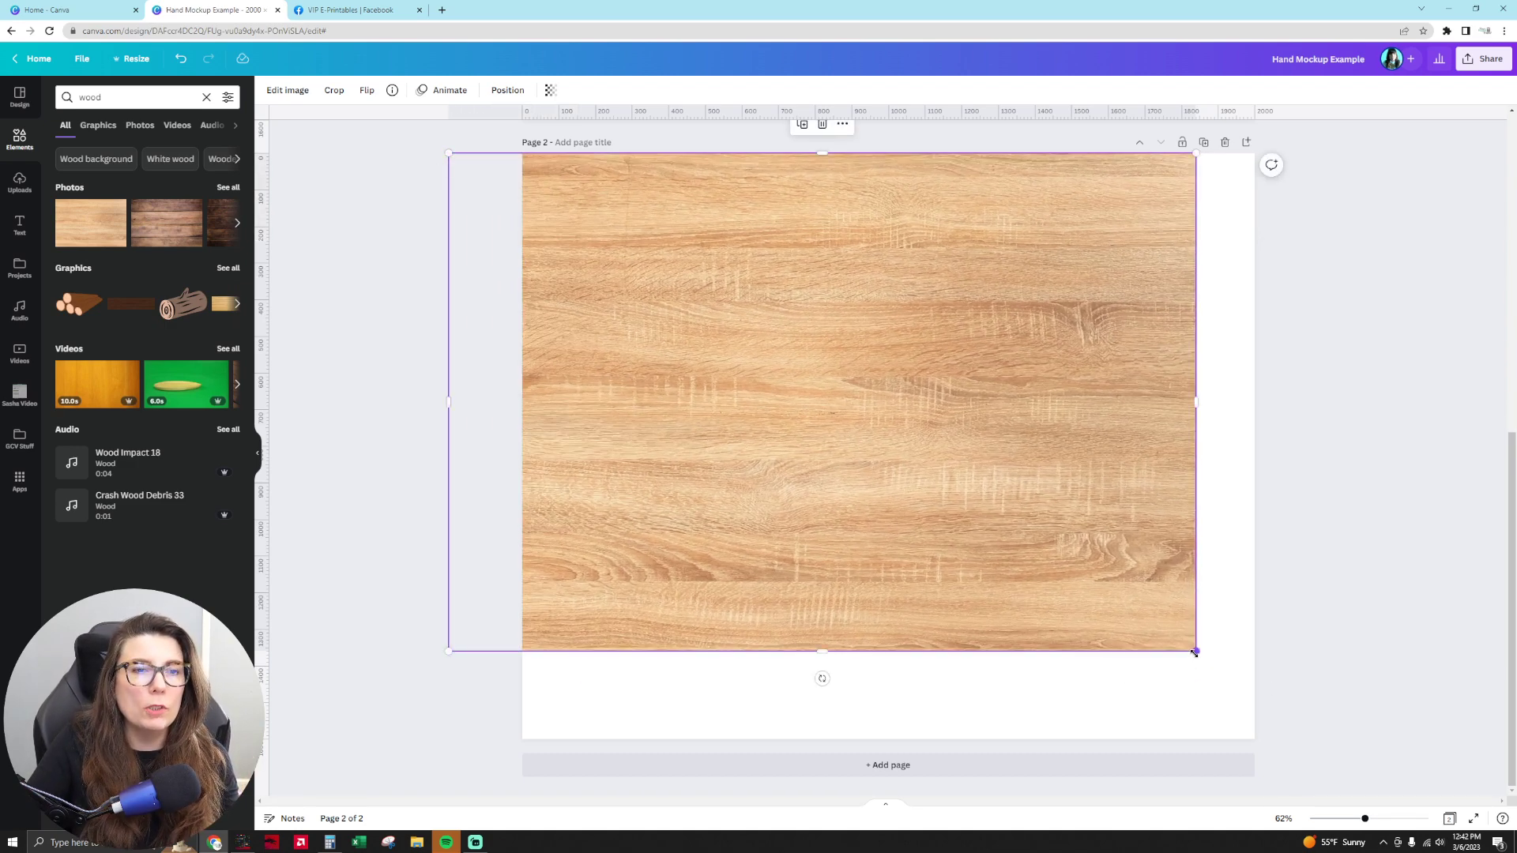
drag(1194, 650, 1311, 753)
click(1392, 742)
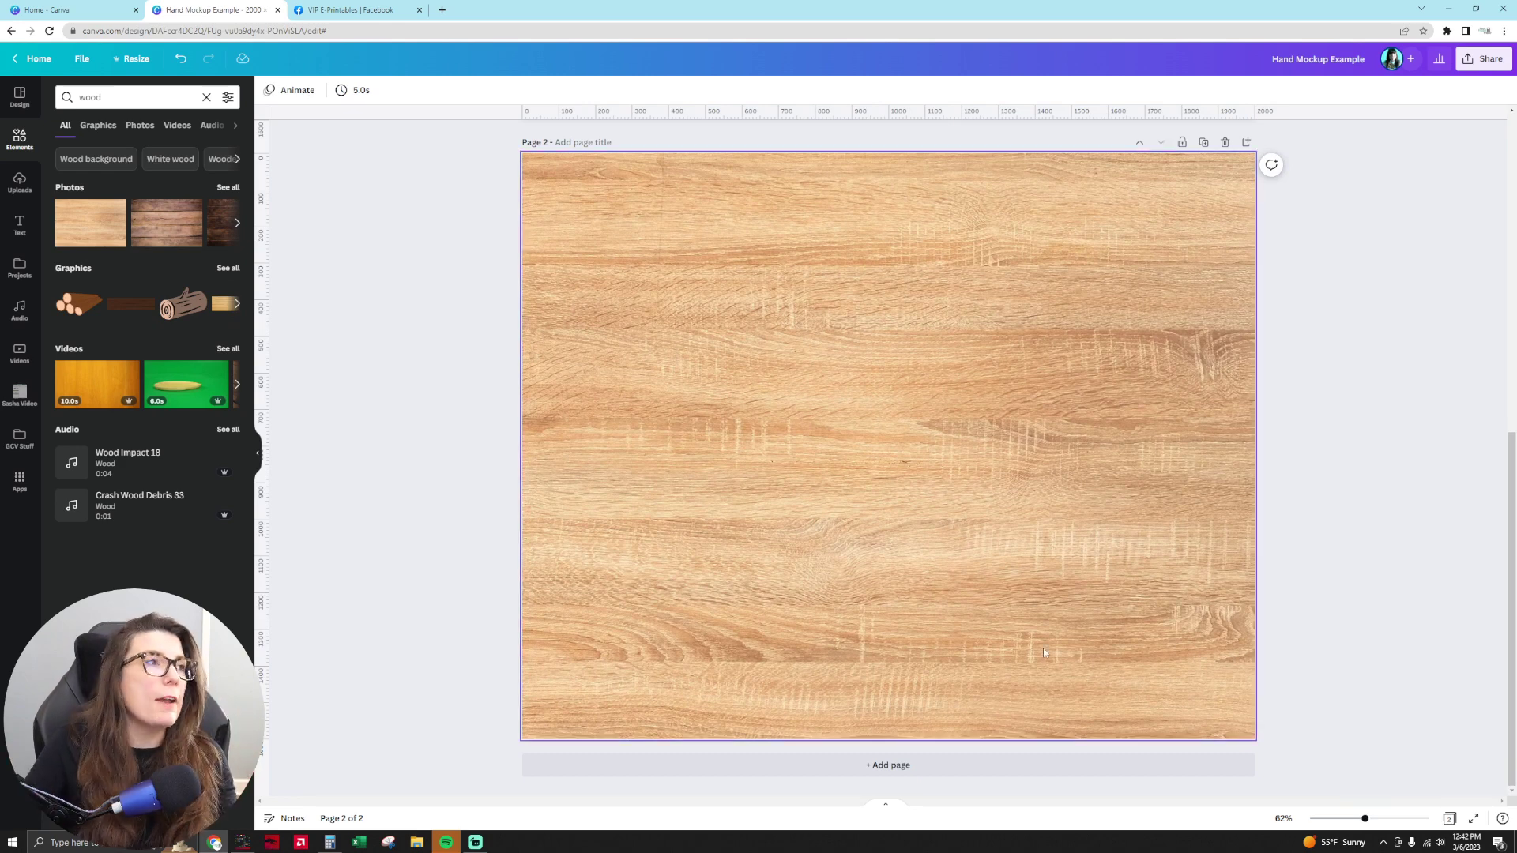
Add the Human Bingo printable from Uploads to the centre of the wood page and select it.
click(789, 414)
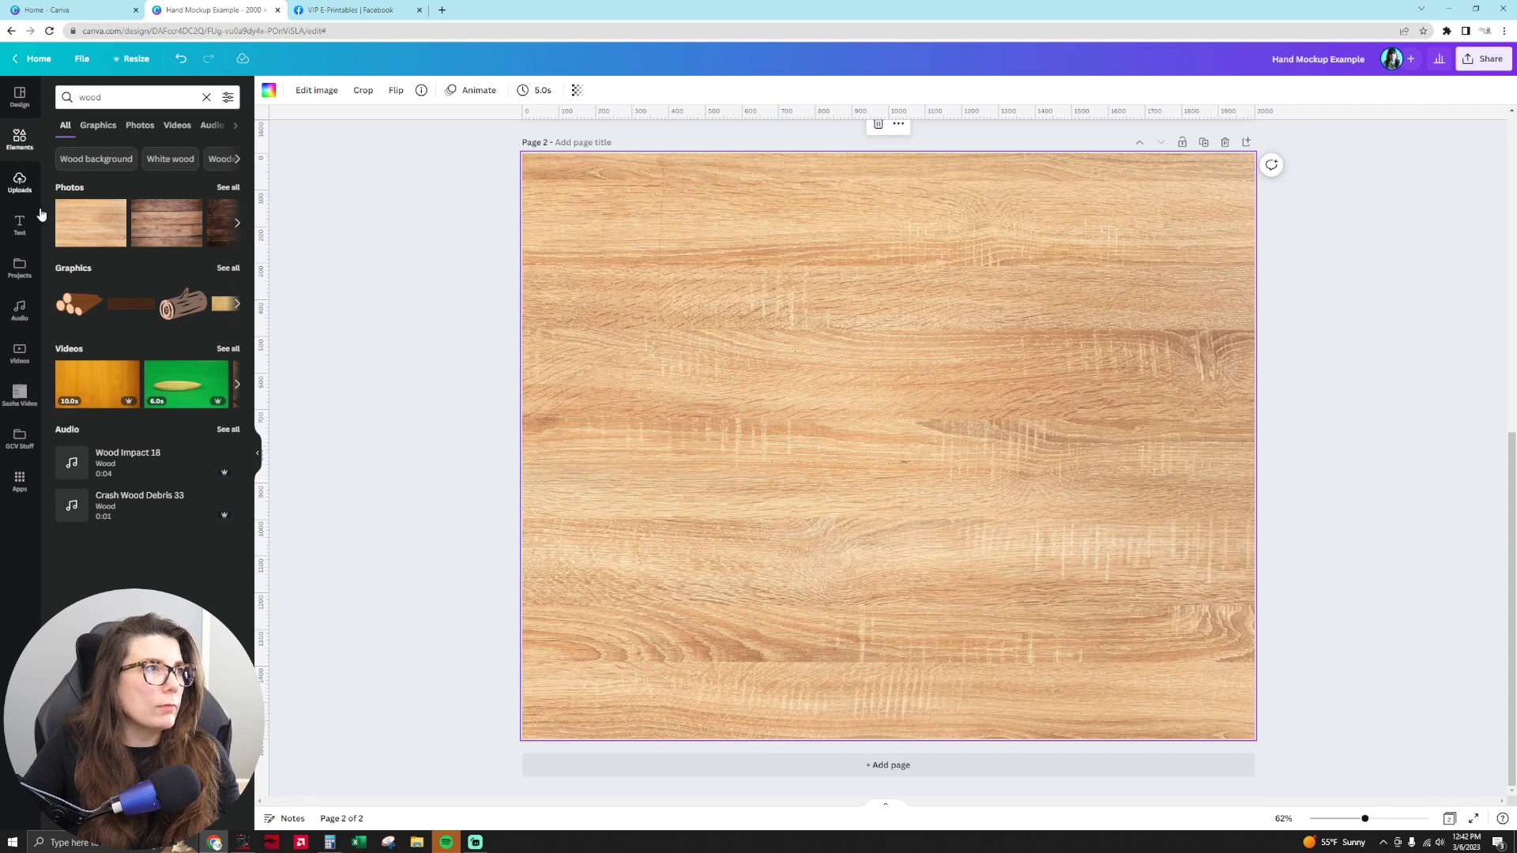
click(22, 183)
scroll(210, 471, down, 2)
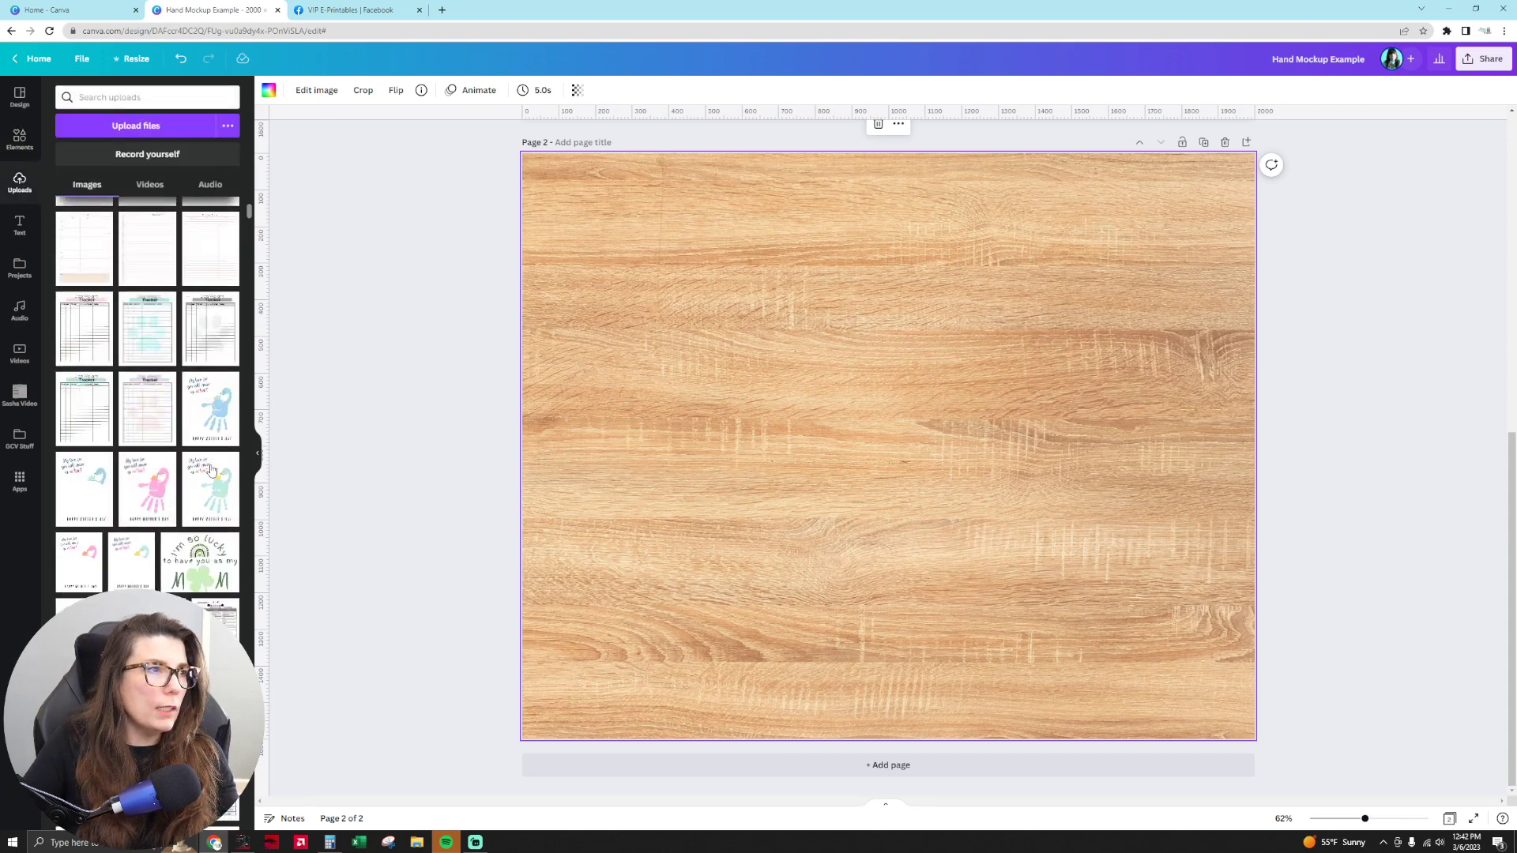
scroll(210, 471, down, 5)
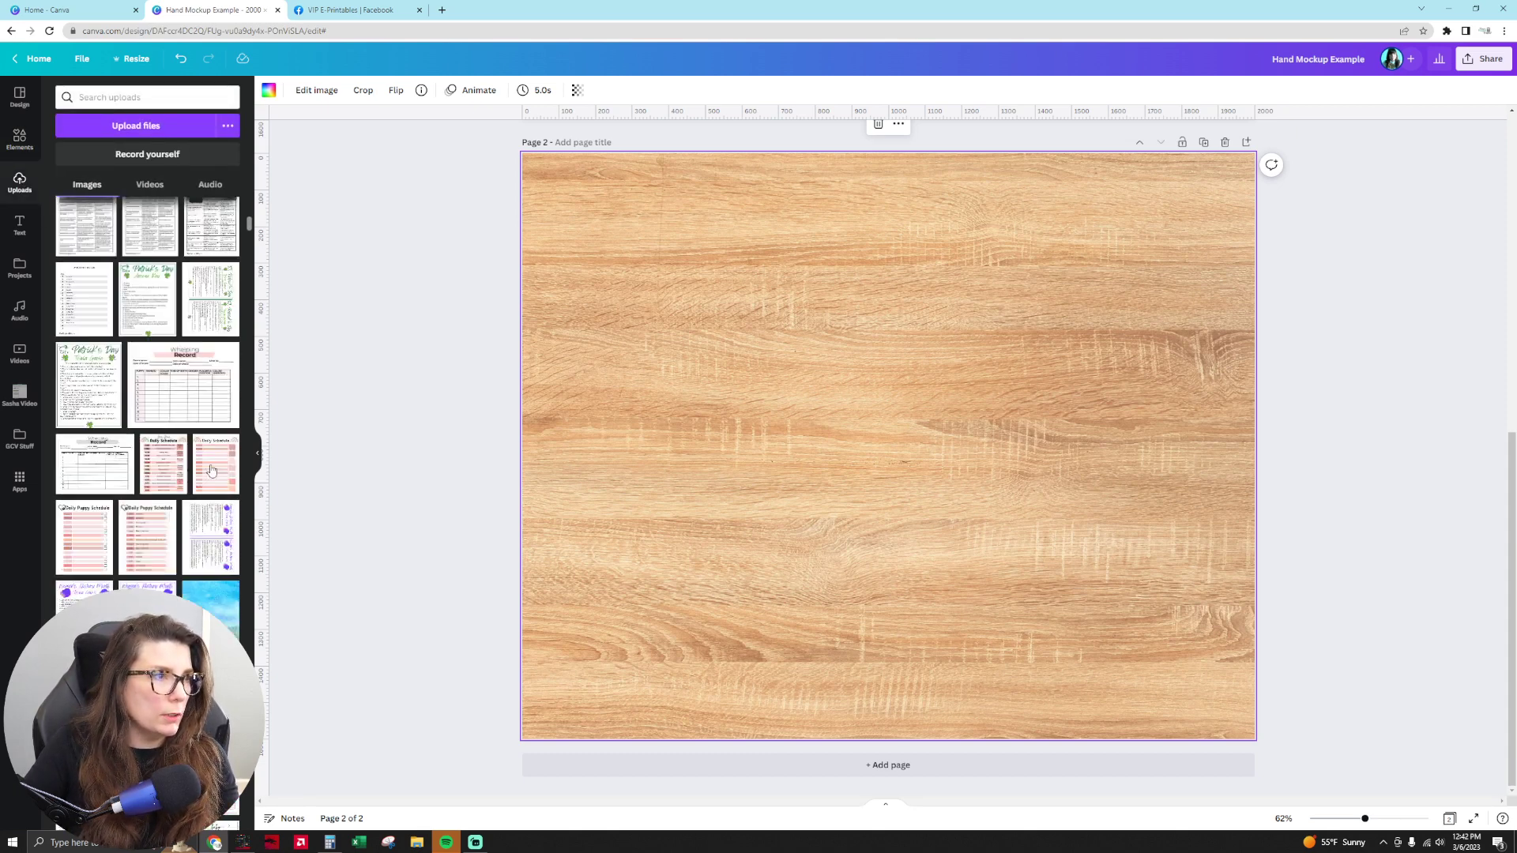
scroll(211, 471, down, 1)
click(210, 474)
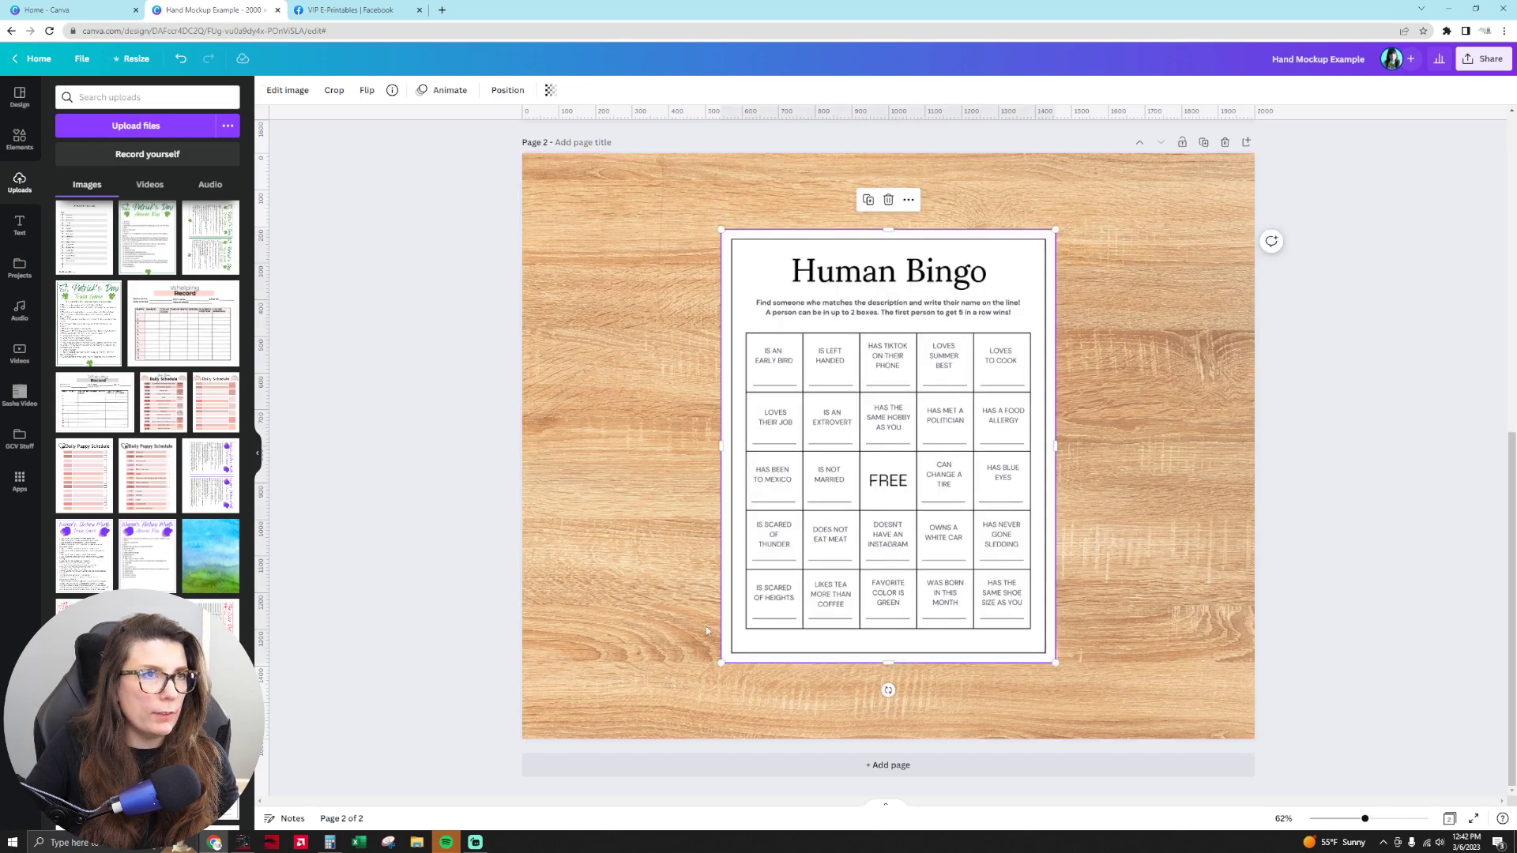
click(437, 283)
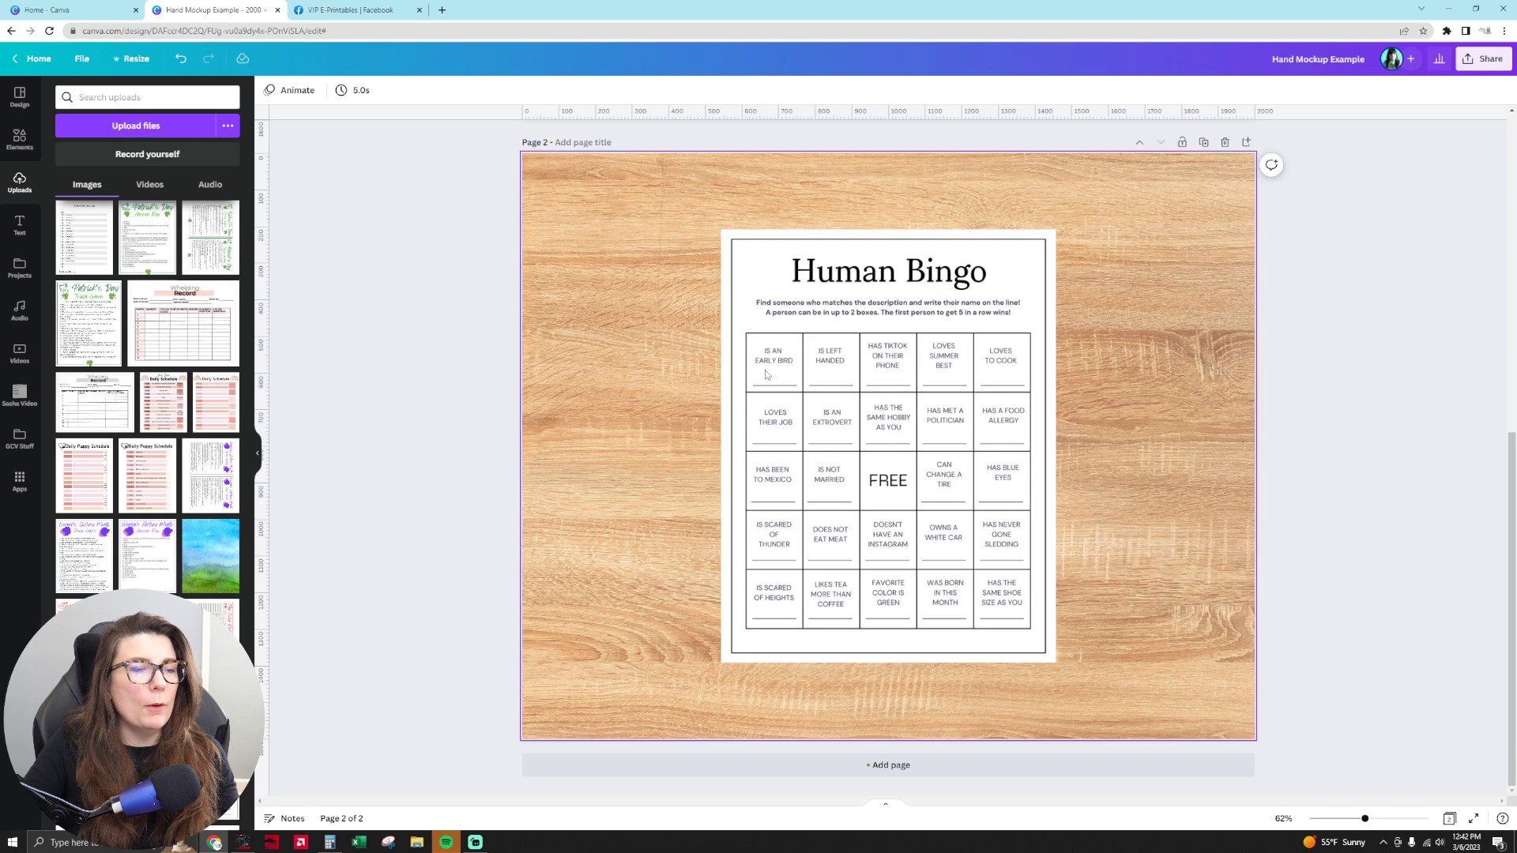
click(826, 419)
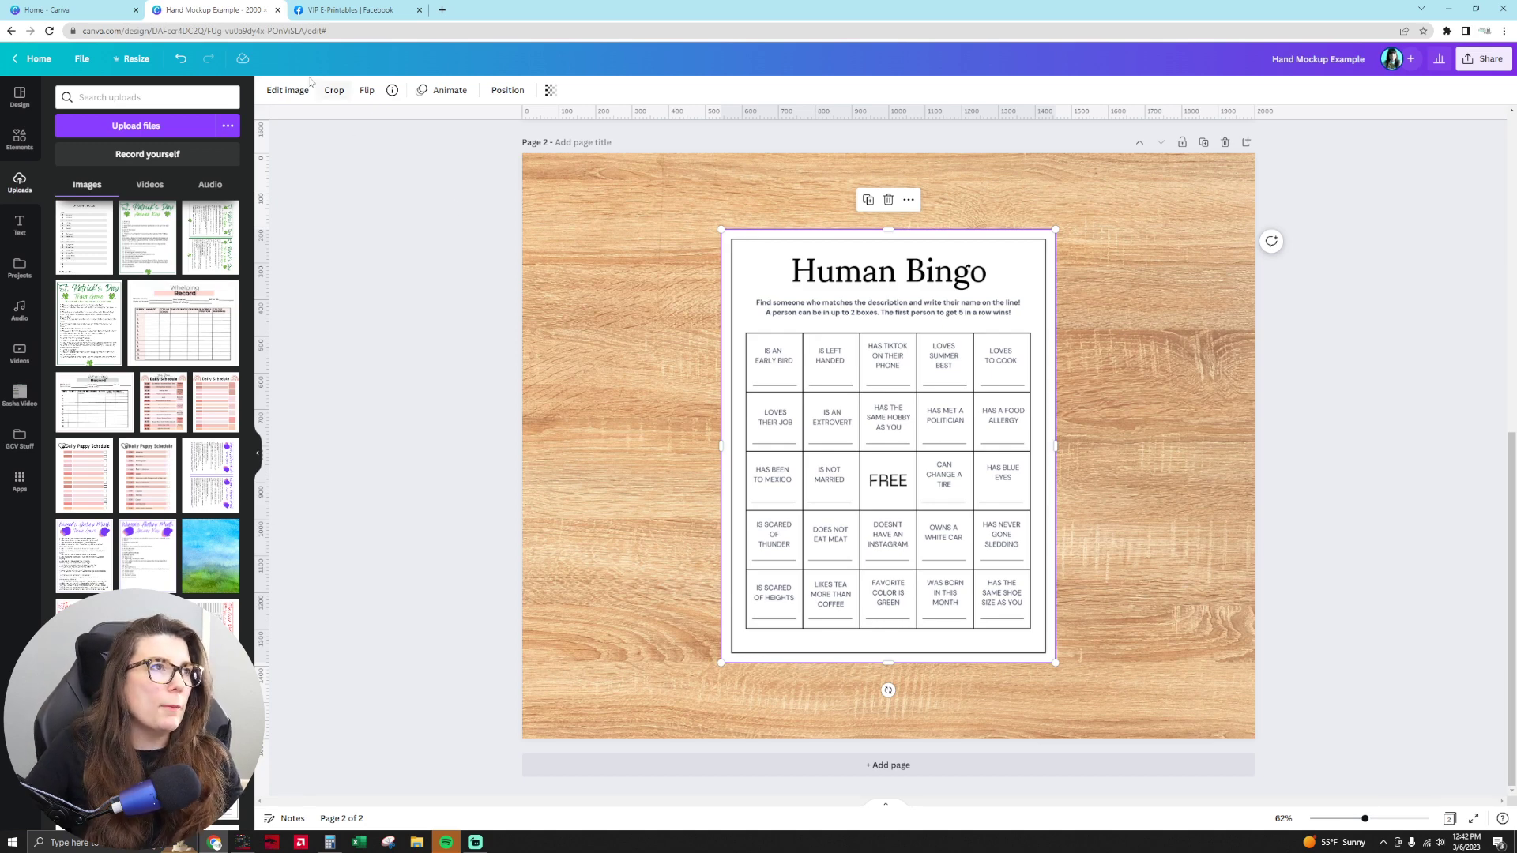
Apply the Glow effect from the Shadows app to the Human Bingo sheet.
click(286, 90)
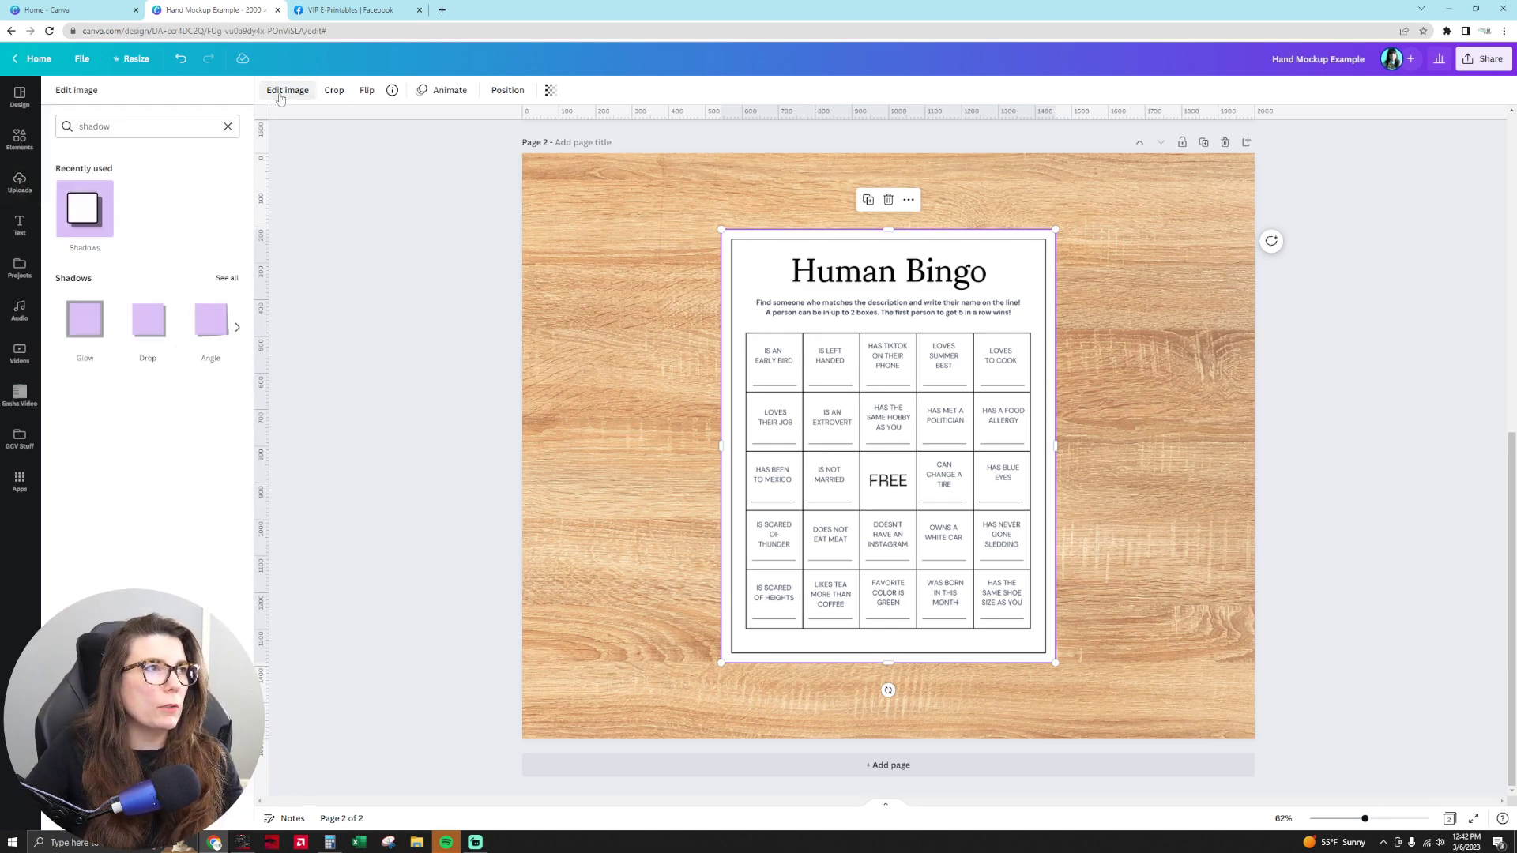
drag(117, 127, 33, 124)
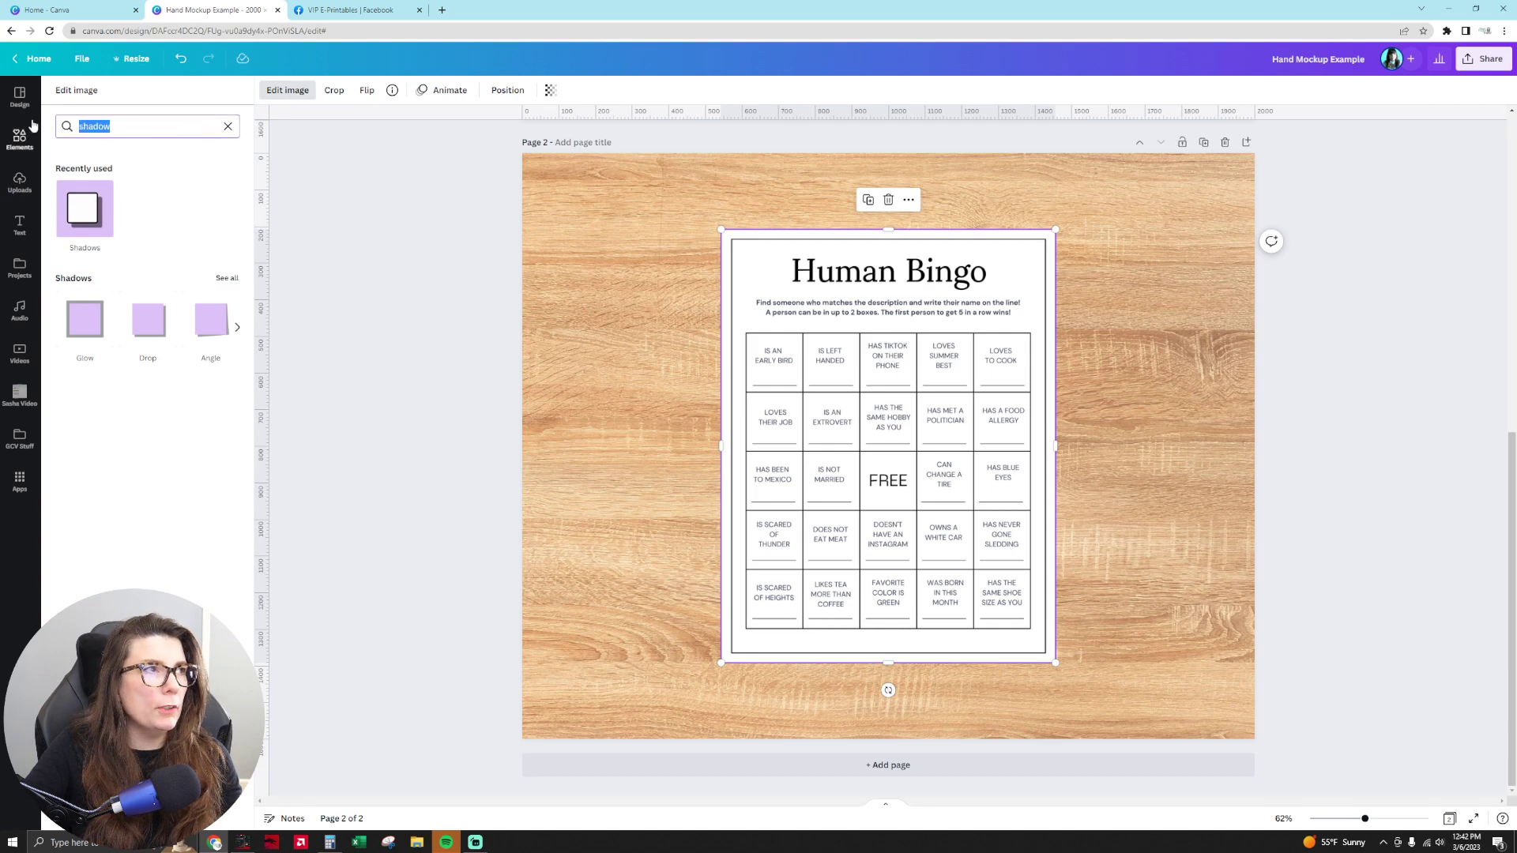
text(shadow)
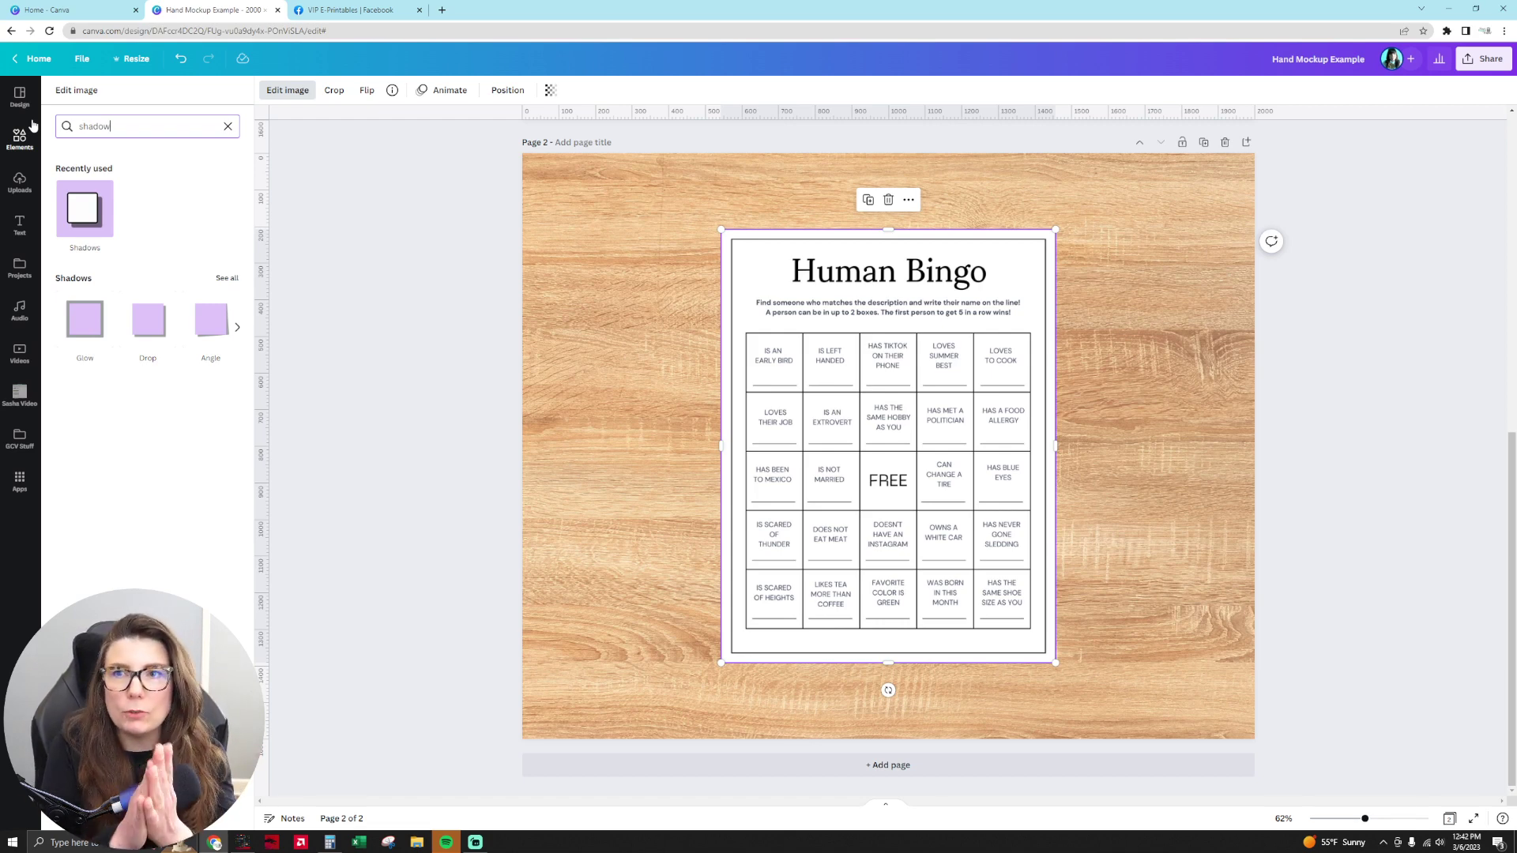
click(70, 219)
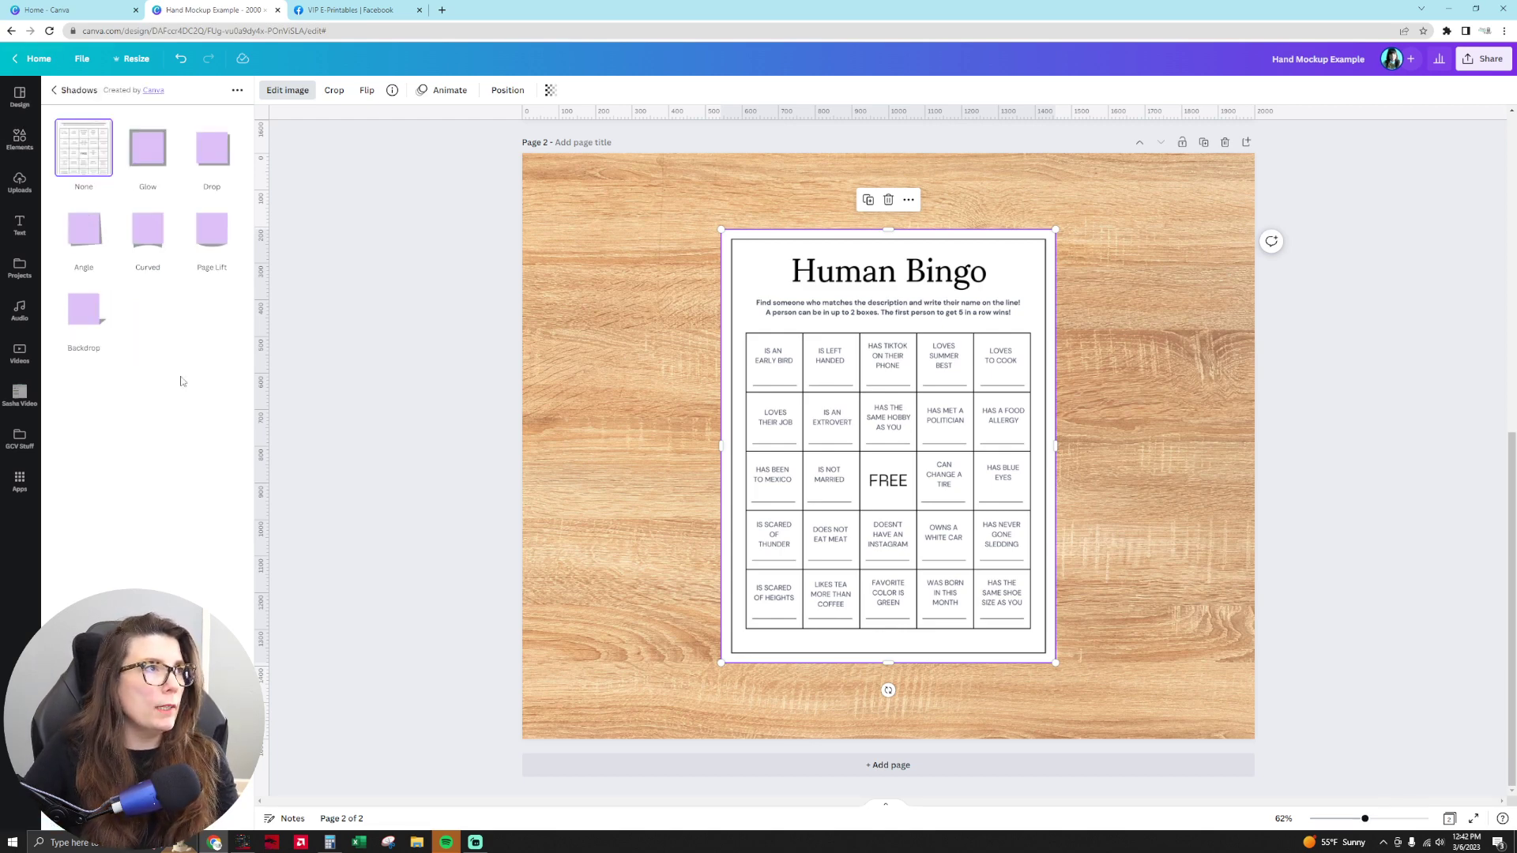
click(147, 149)
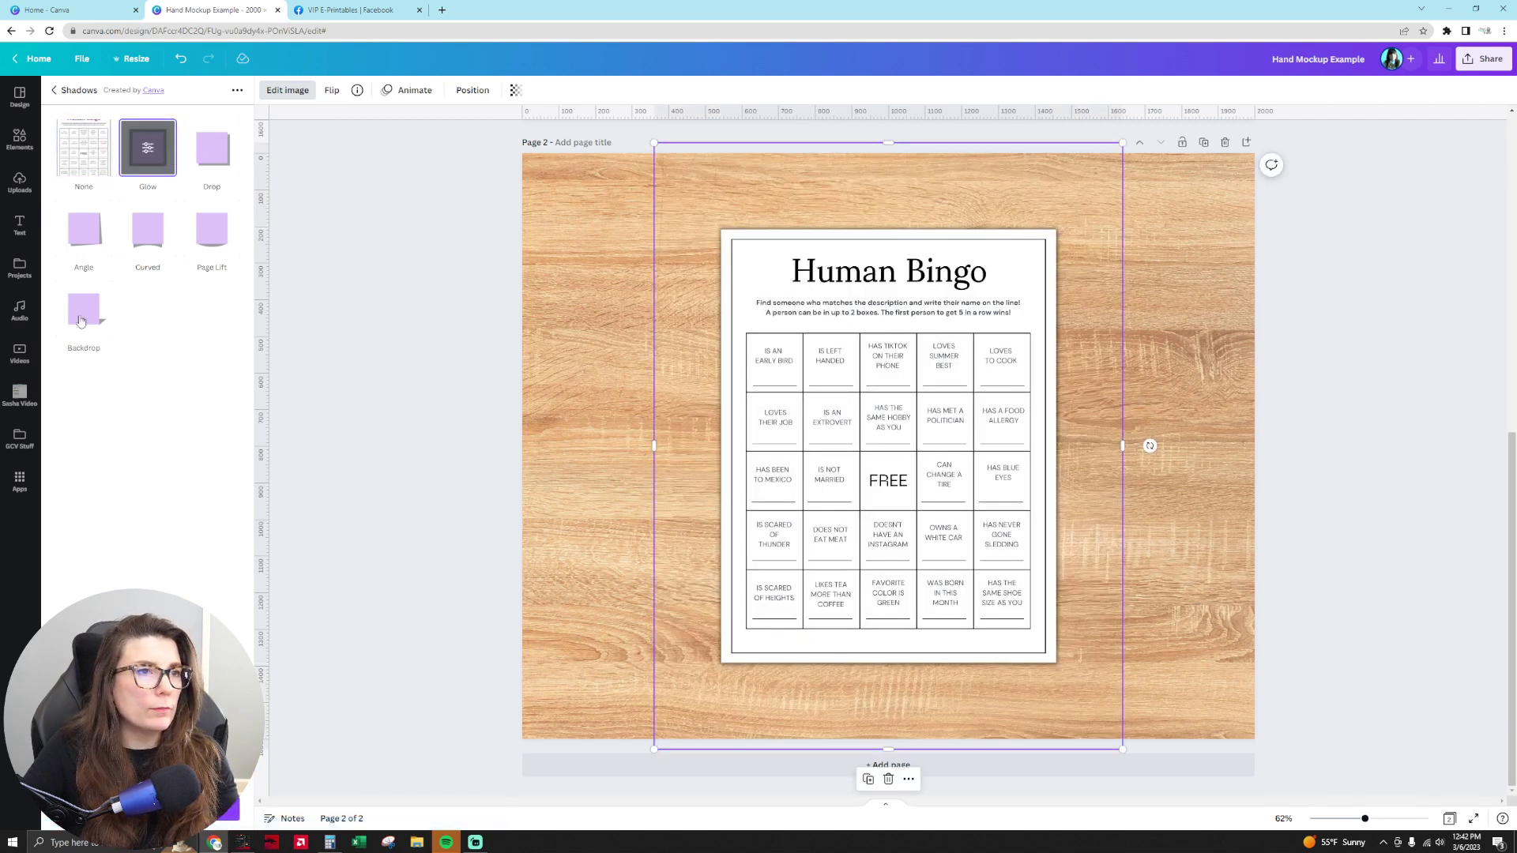
click(54, 89)
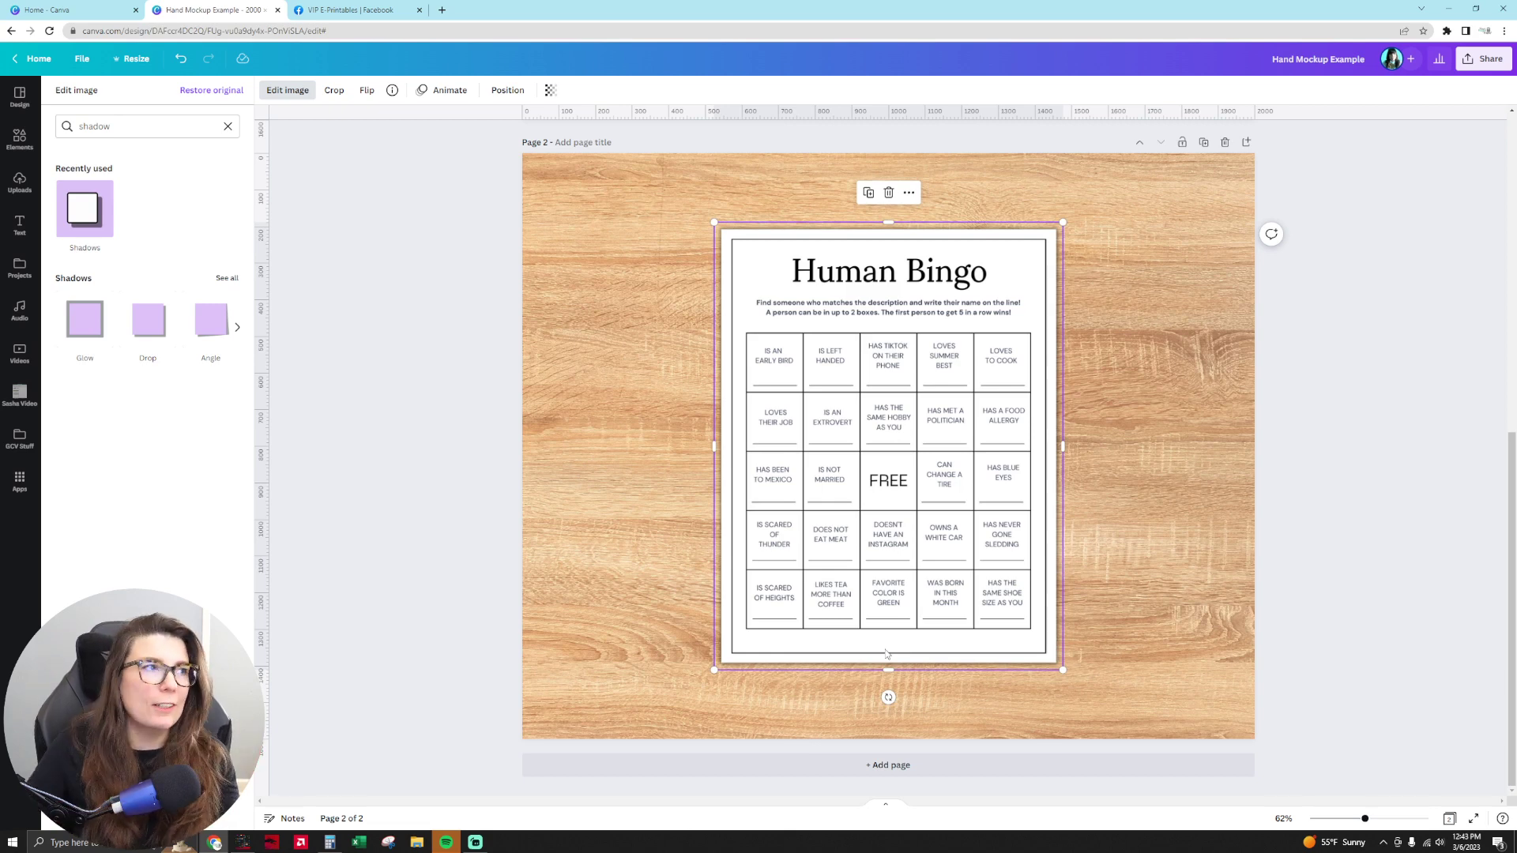
Search elements for 'hand' and add a hand photo from the photo results.
click(20, 190)
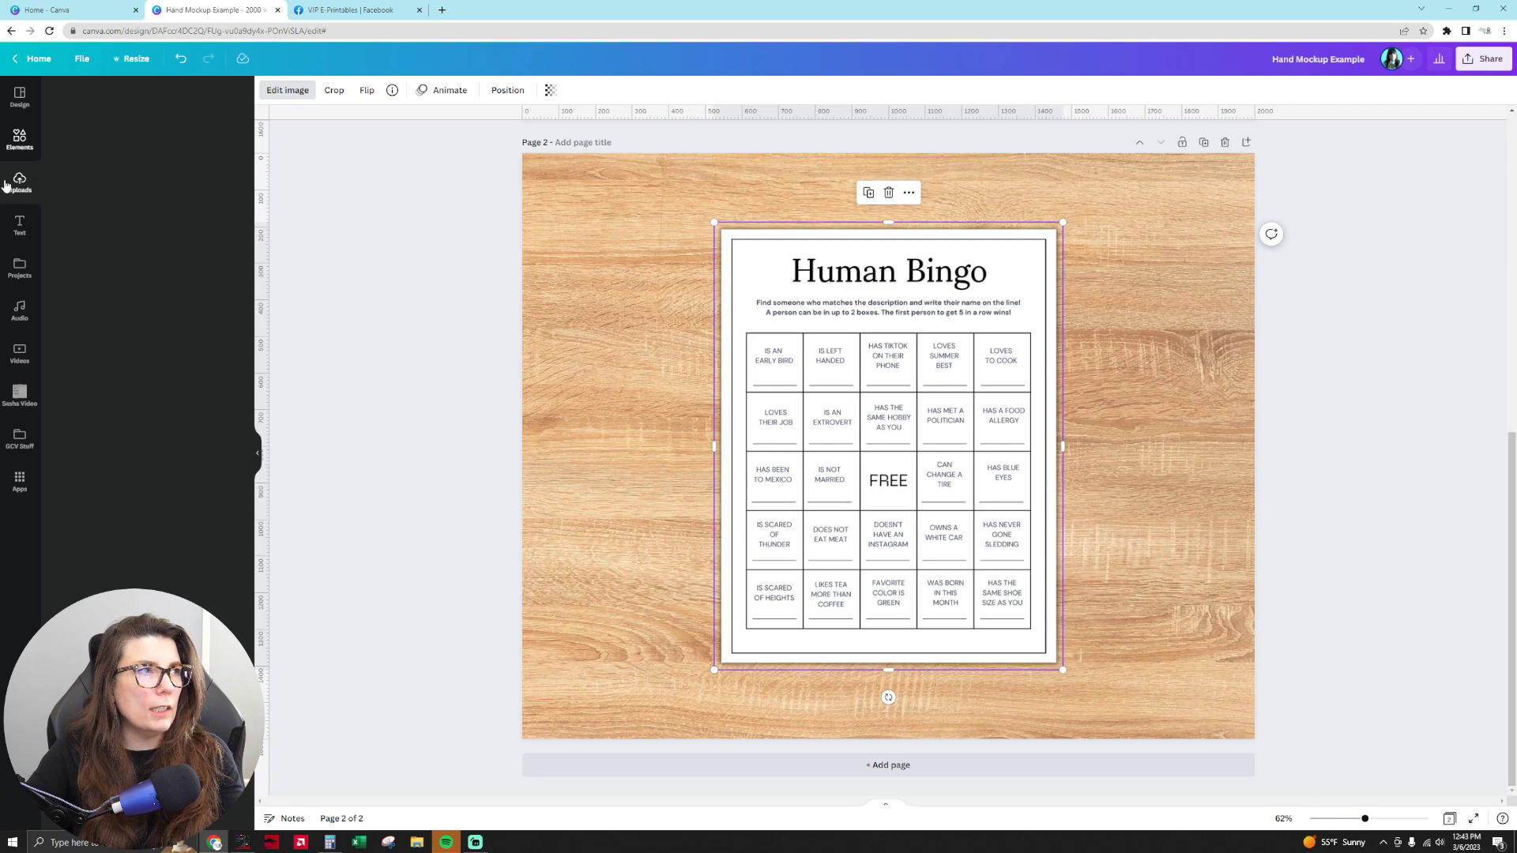
click(19, 140)
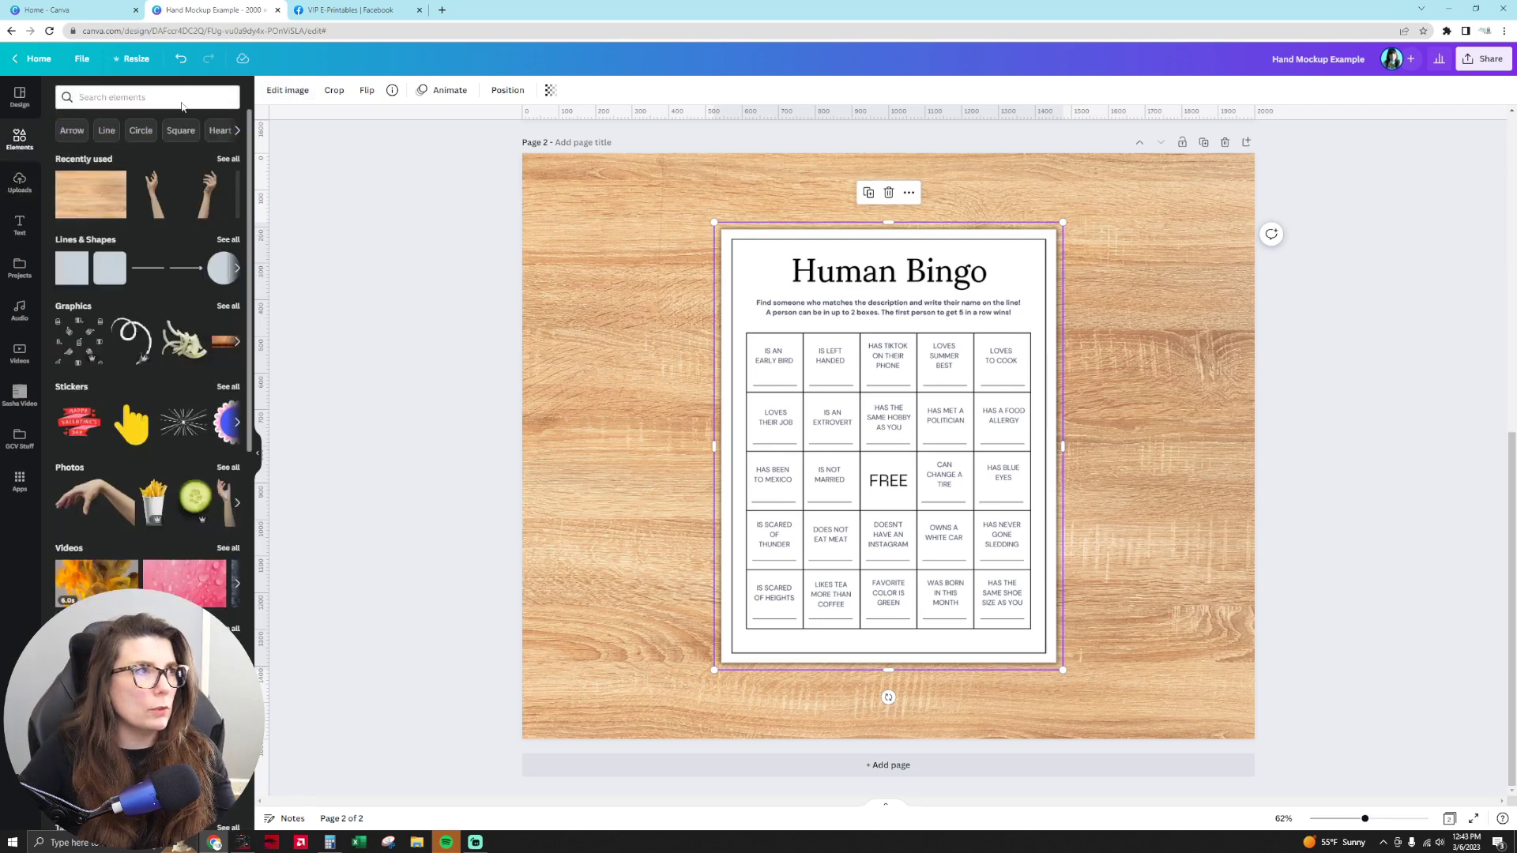
click(154, 96)
text(hand)
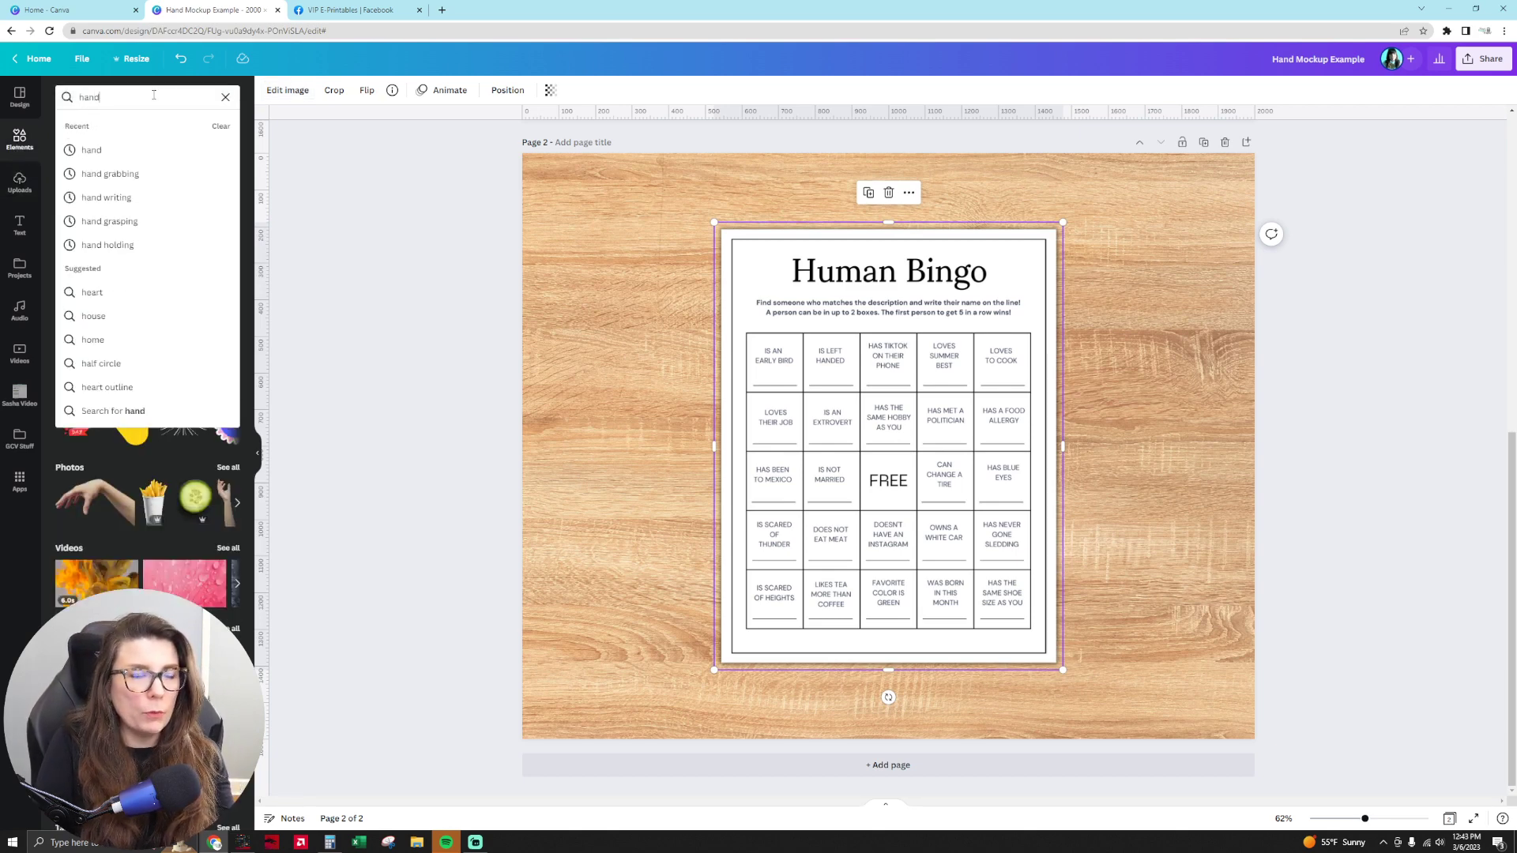
key(Return)
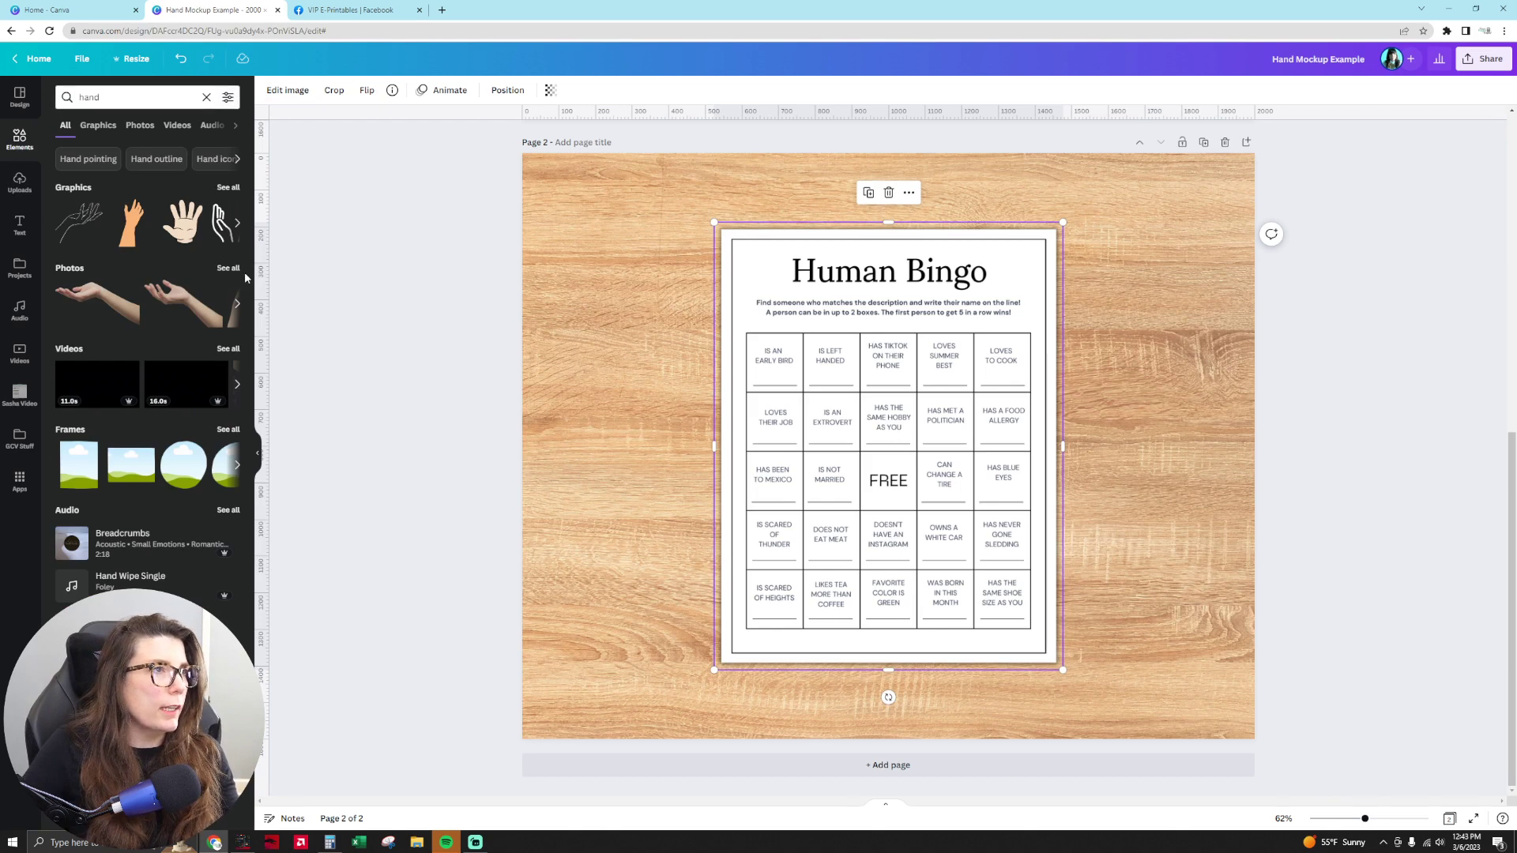
click(228, 269)
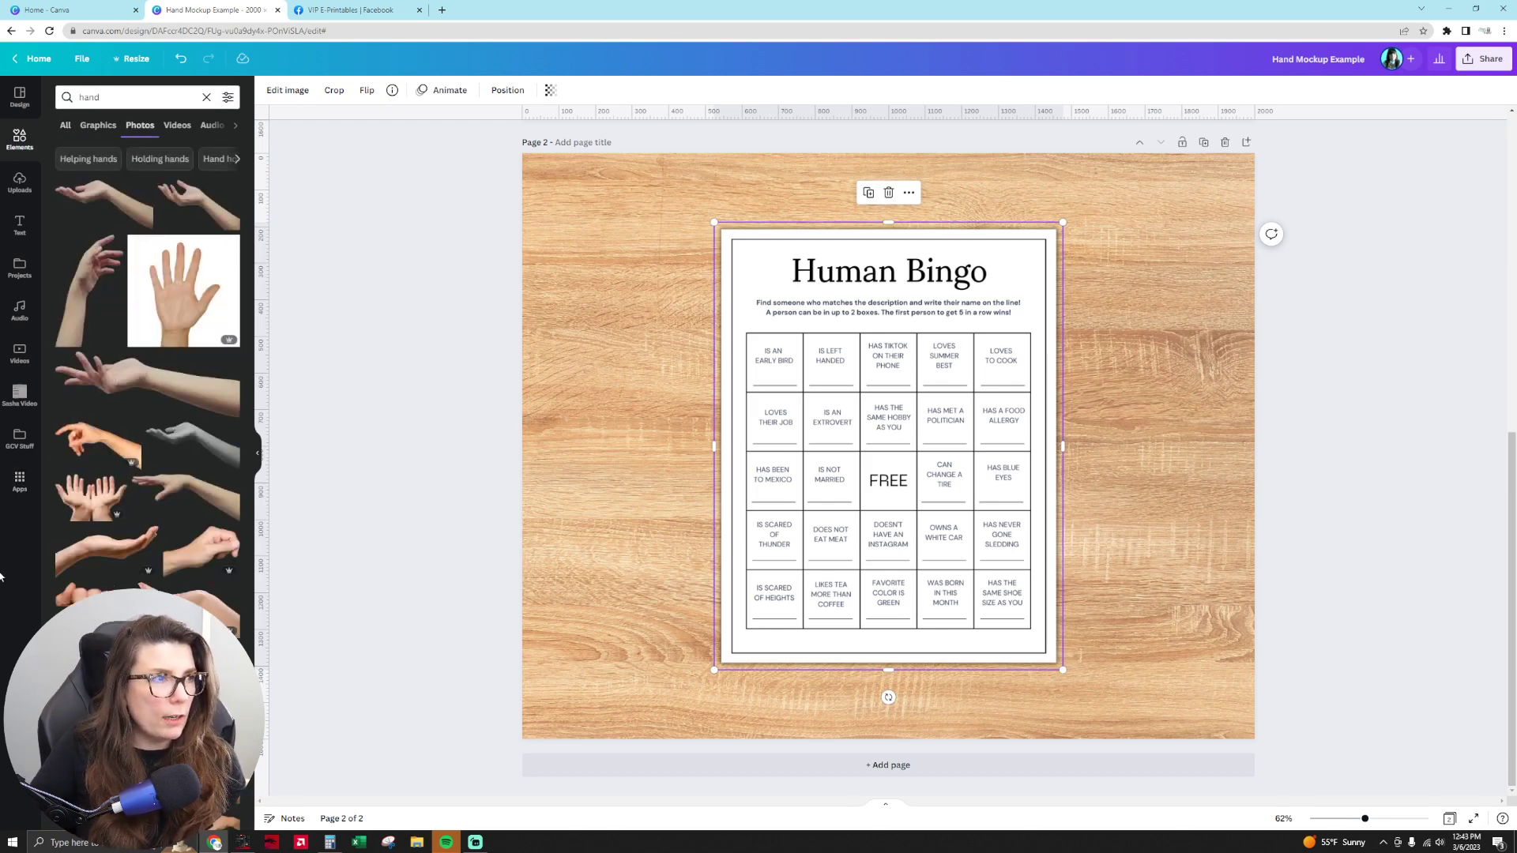
scroll(147, 356, down, 4)
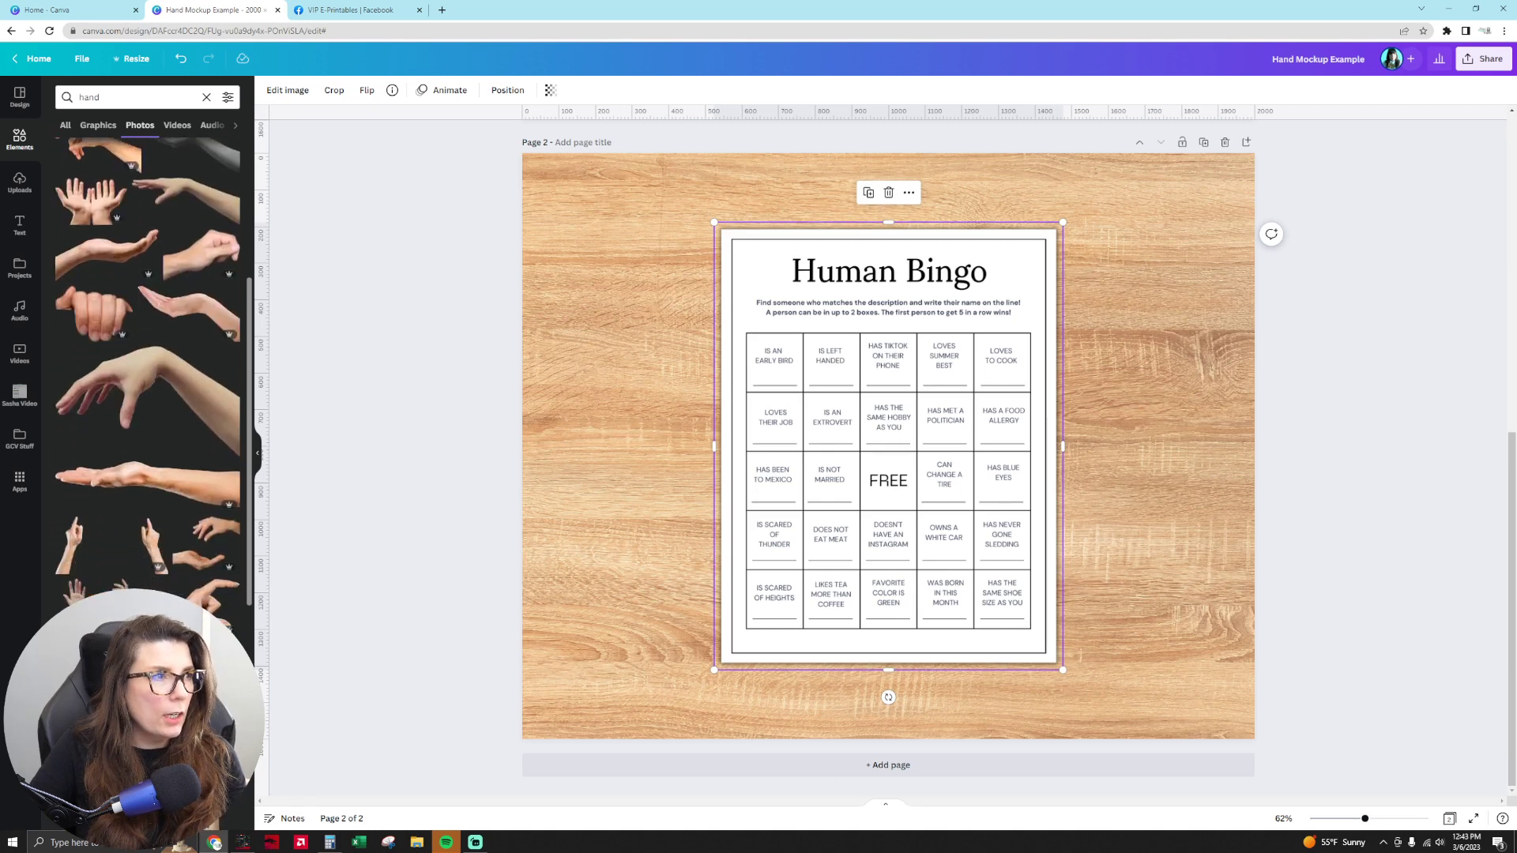
scroll(148, 356, down, 2)
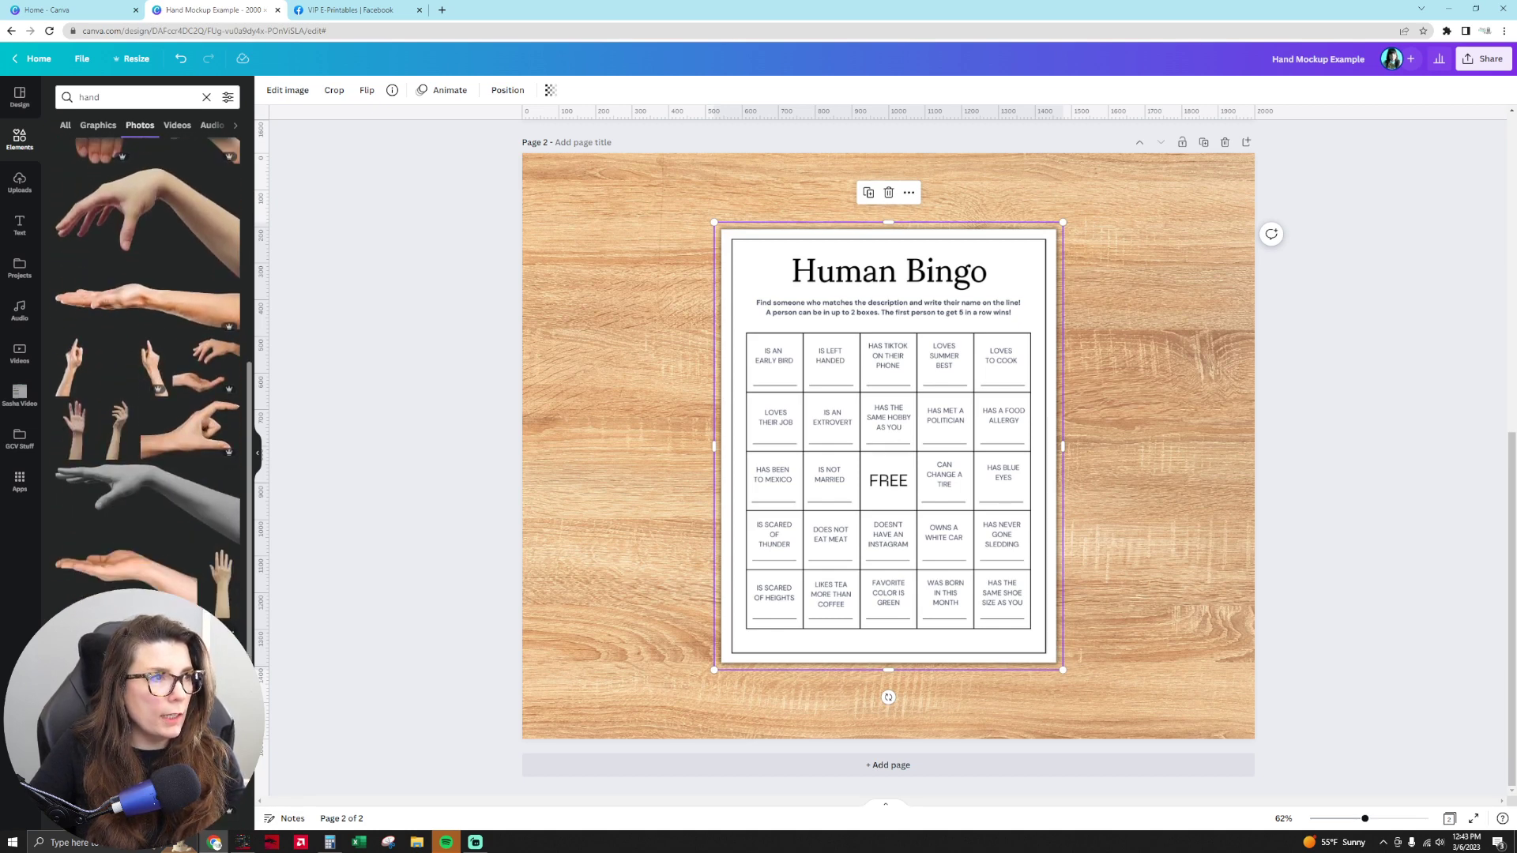
click(152, 368)
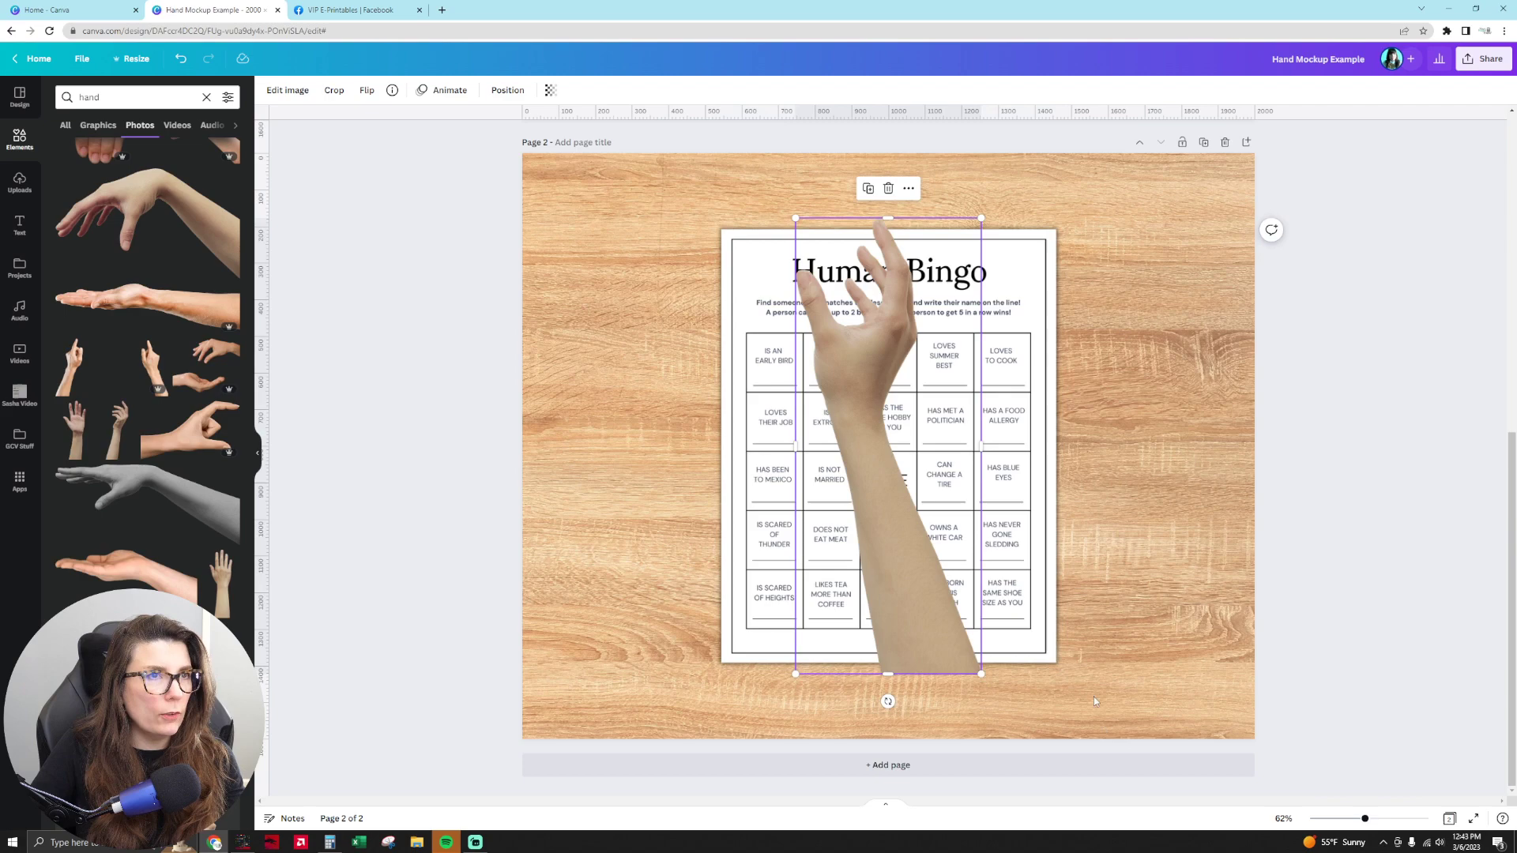
Position the hand photo over the lower-right edge of the bingo sheet.
scroll(1093, 697, up, 5)
scroll(1076, 347, down, 5)
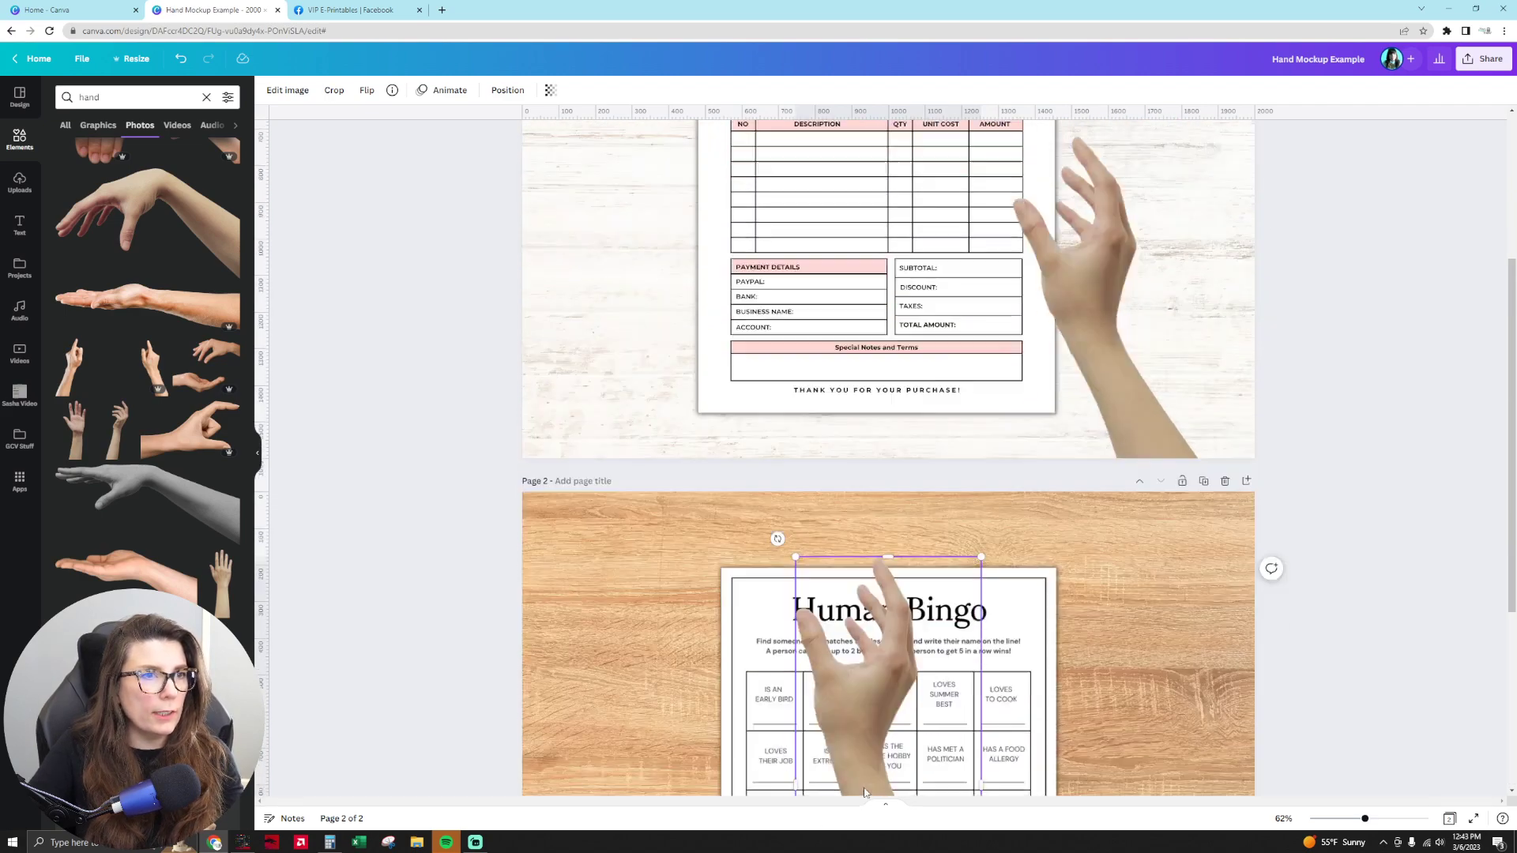
drag(880, 638, 1094, 768)
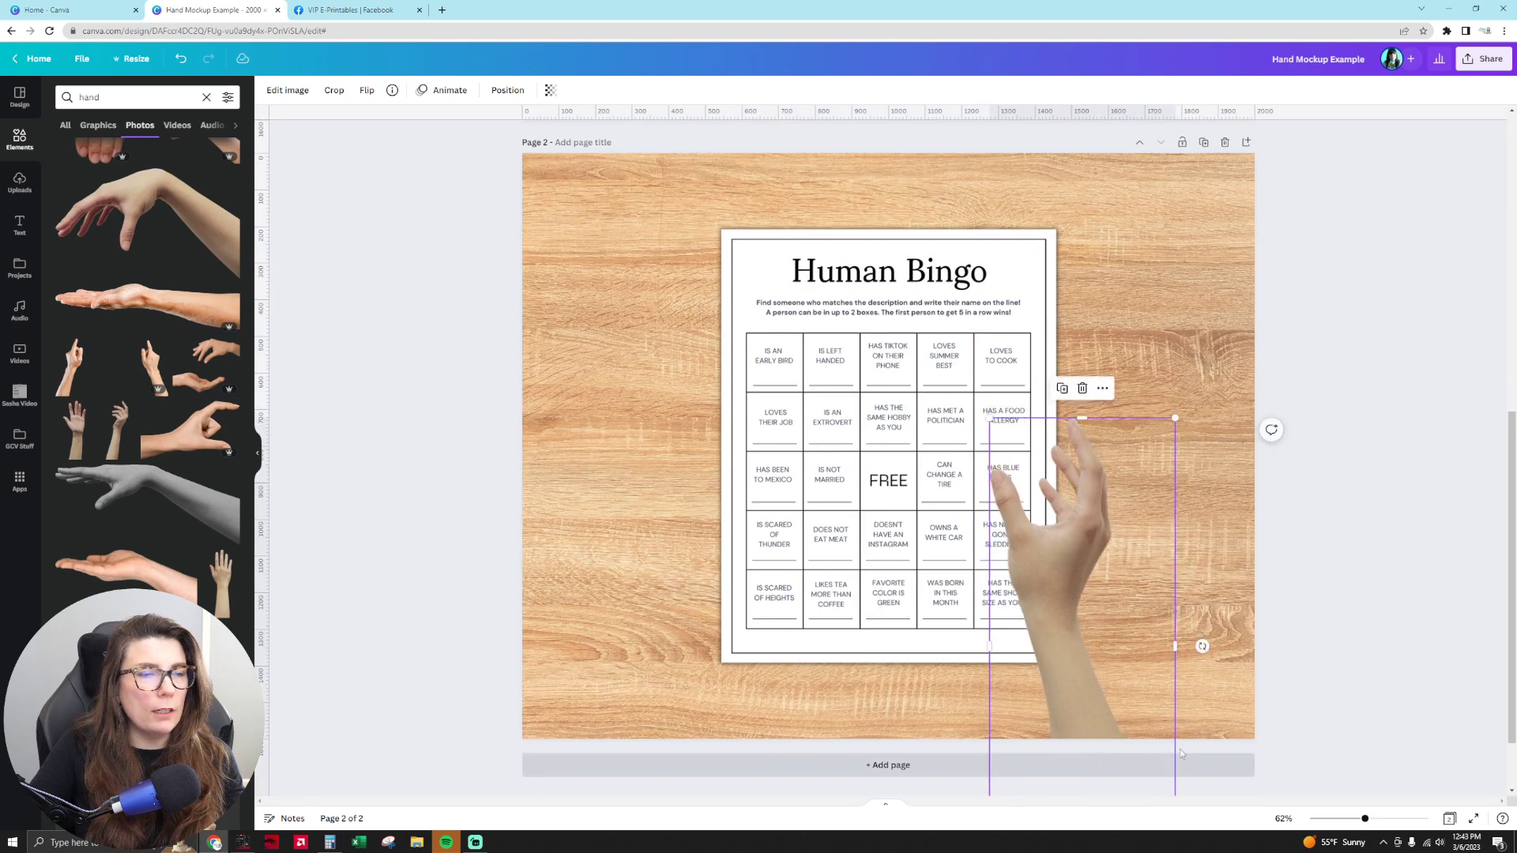
click(1344, 709)
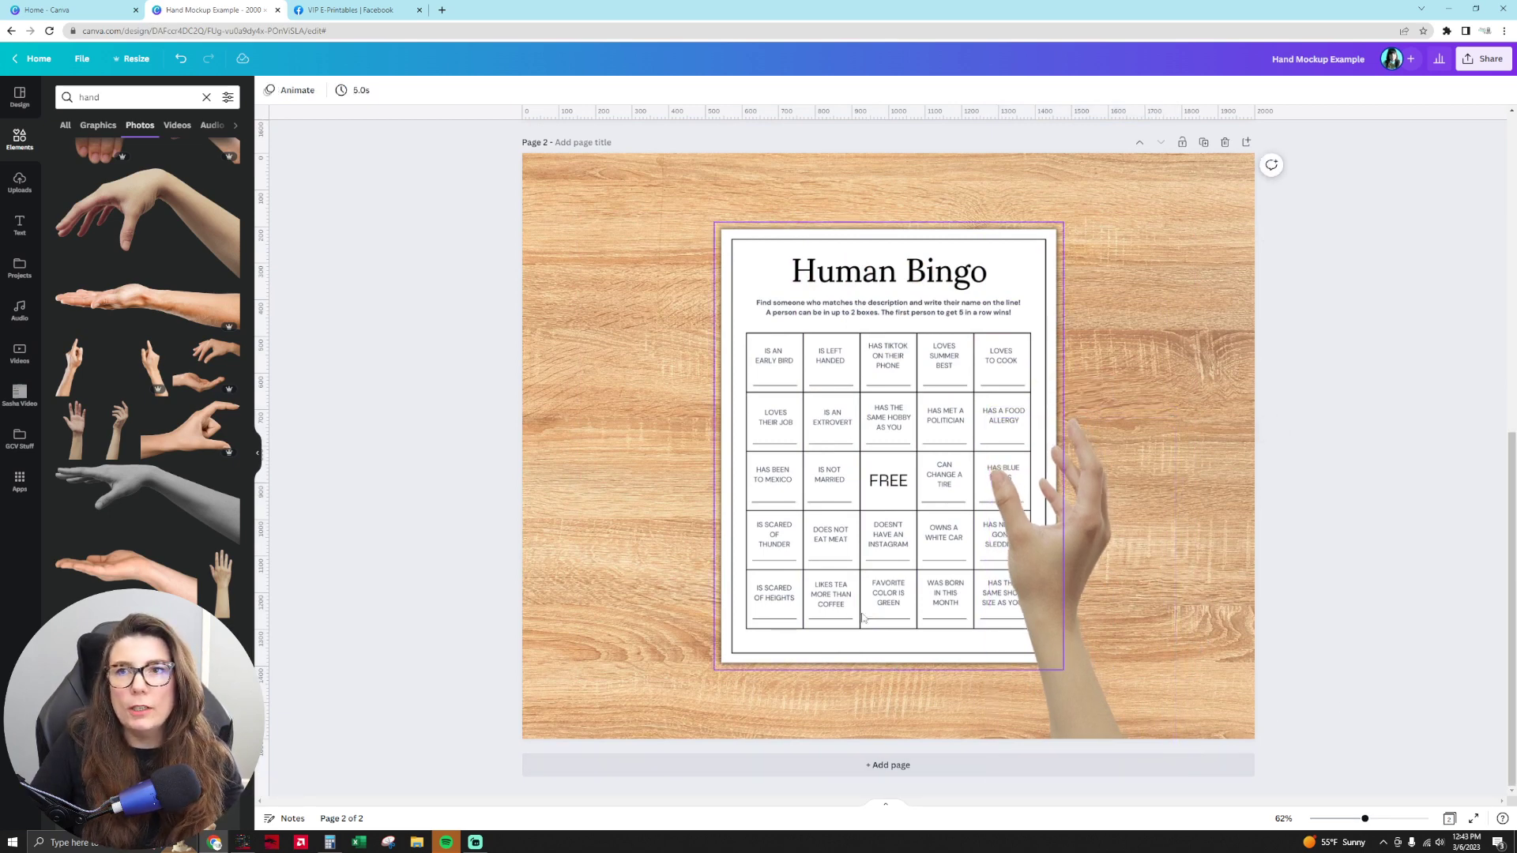
click(907, 500)
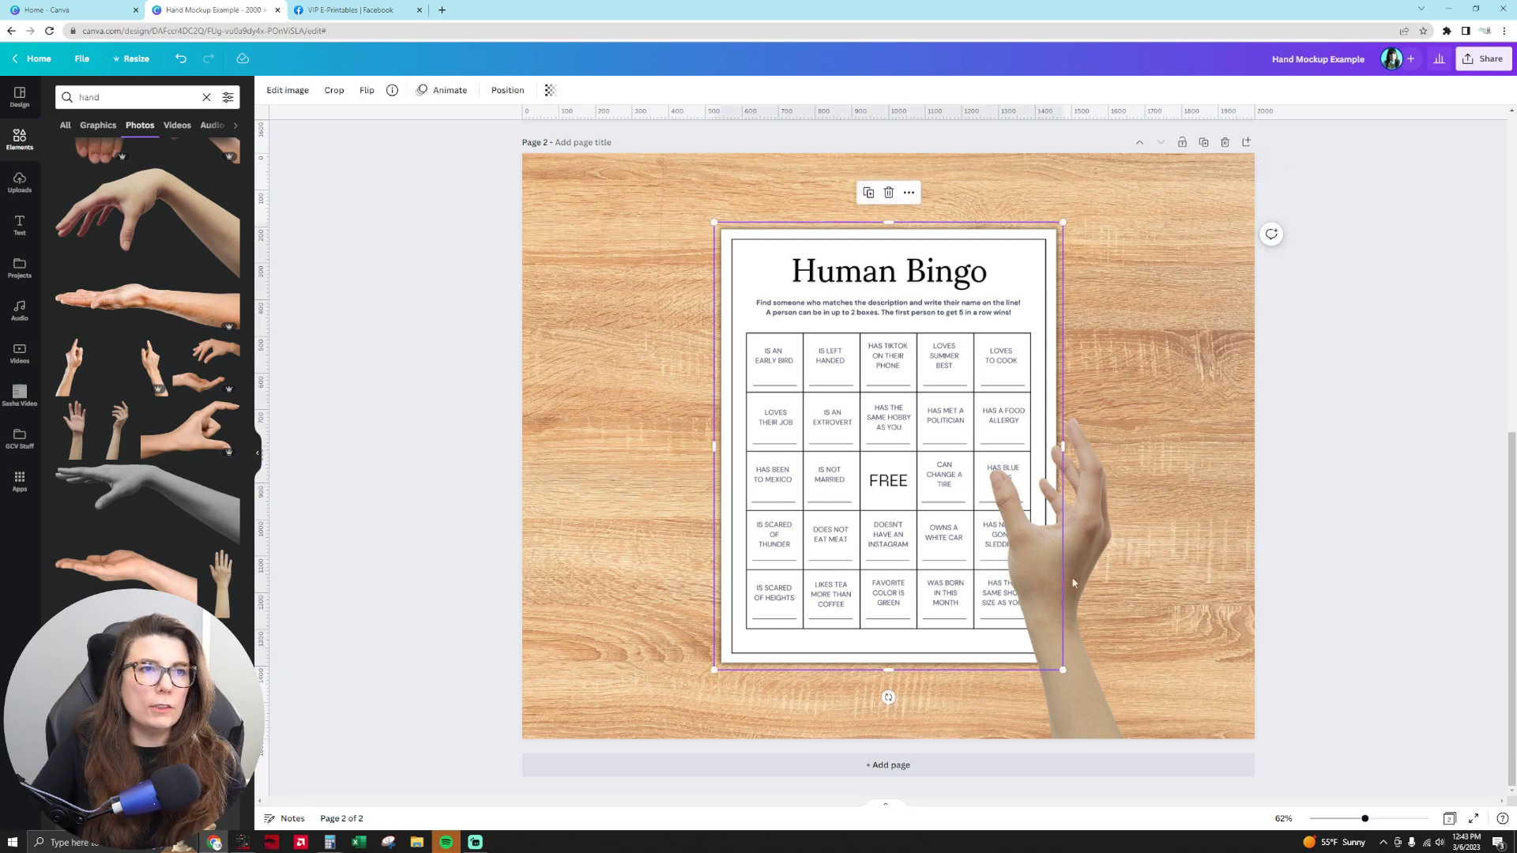
mouse_move(1131, 646)
mouse_down()
mouse_move(1200, 656)
mouse_move(1137, 664)
mouse_up()
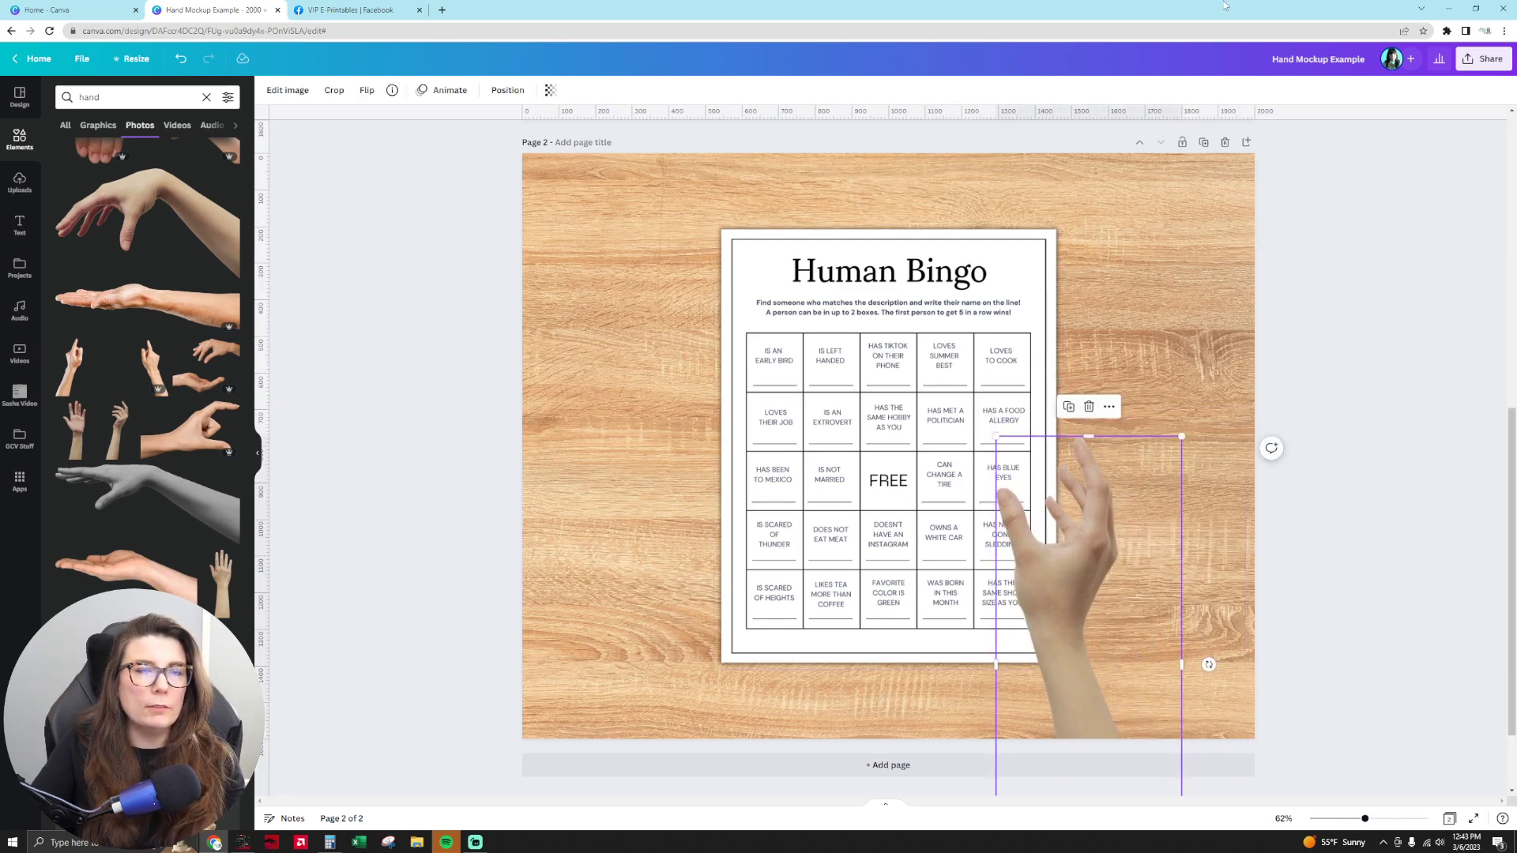
click(869, 291)
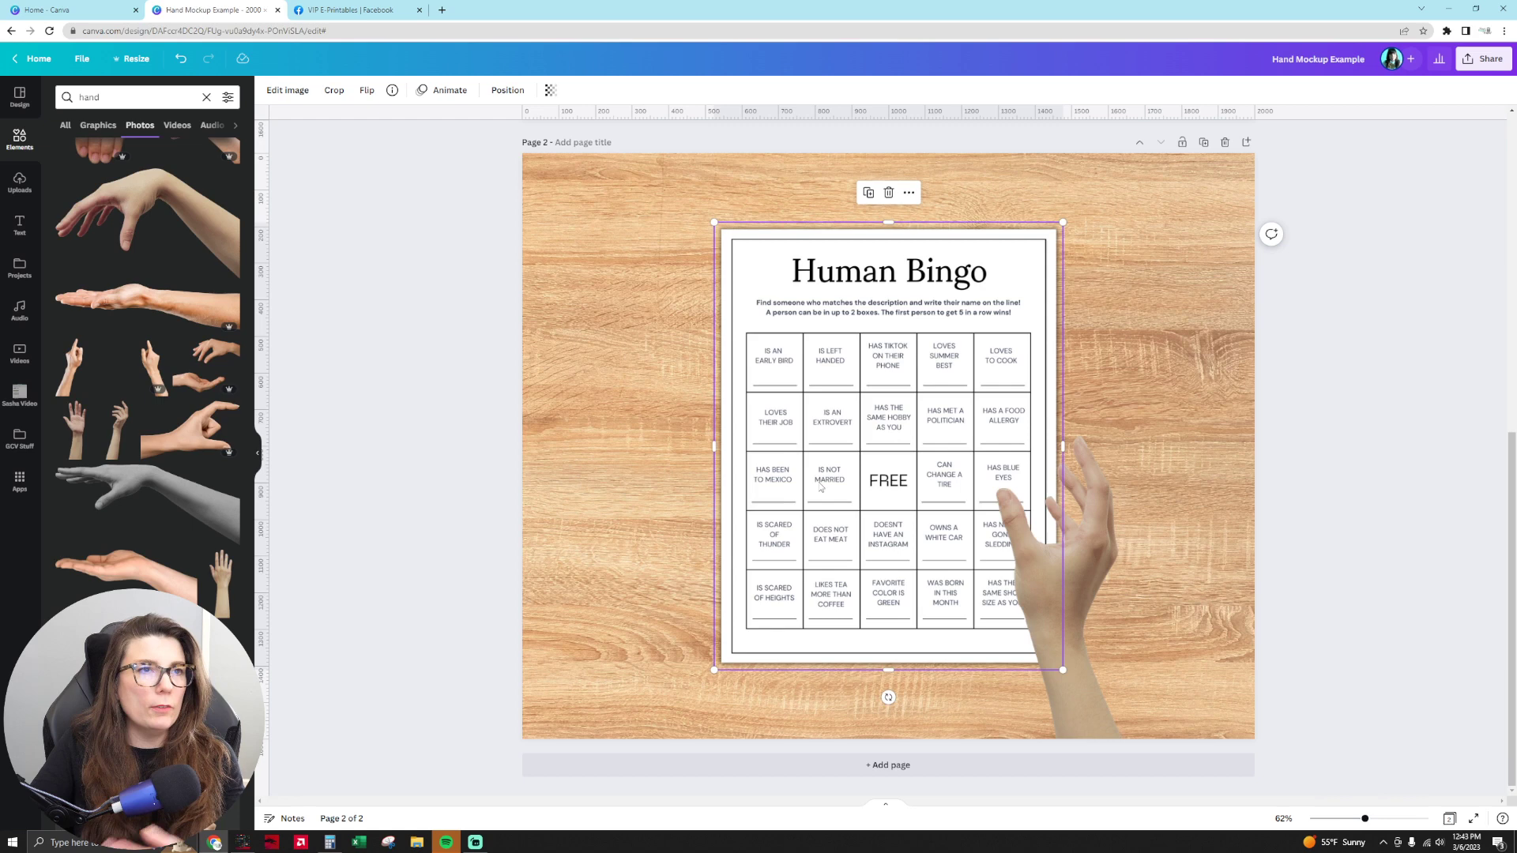
Move the bingo sheet Forward over the hand, rotate the hand to -33° and reposition it.
click(505, 90)
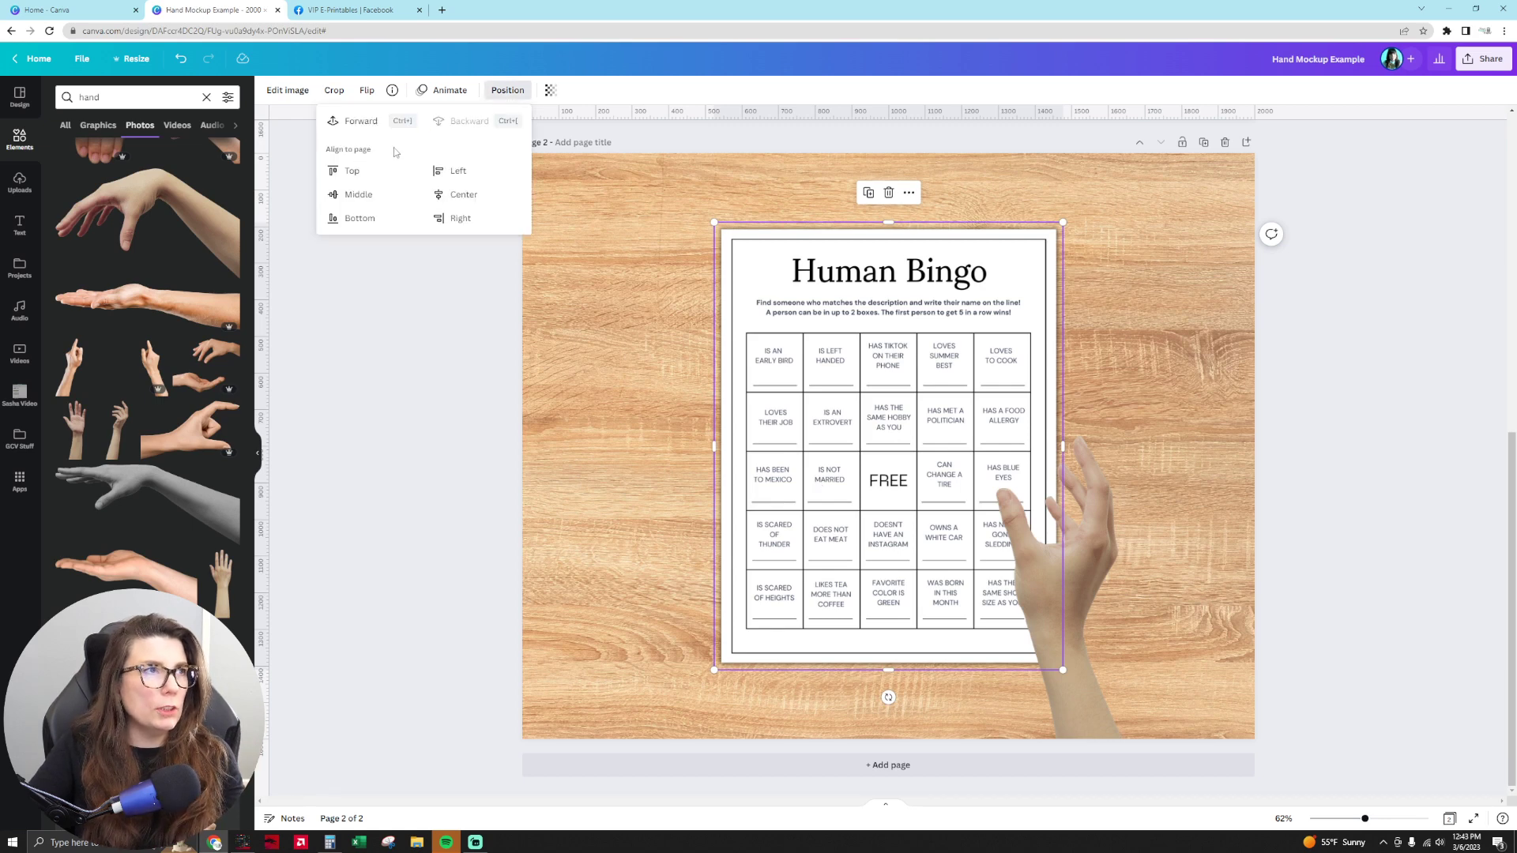
click(358, 121)
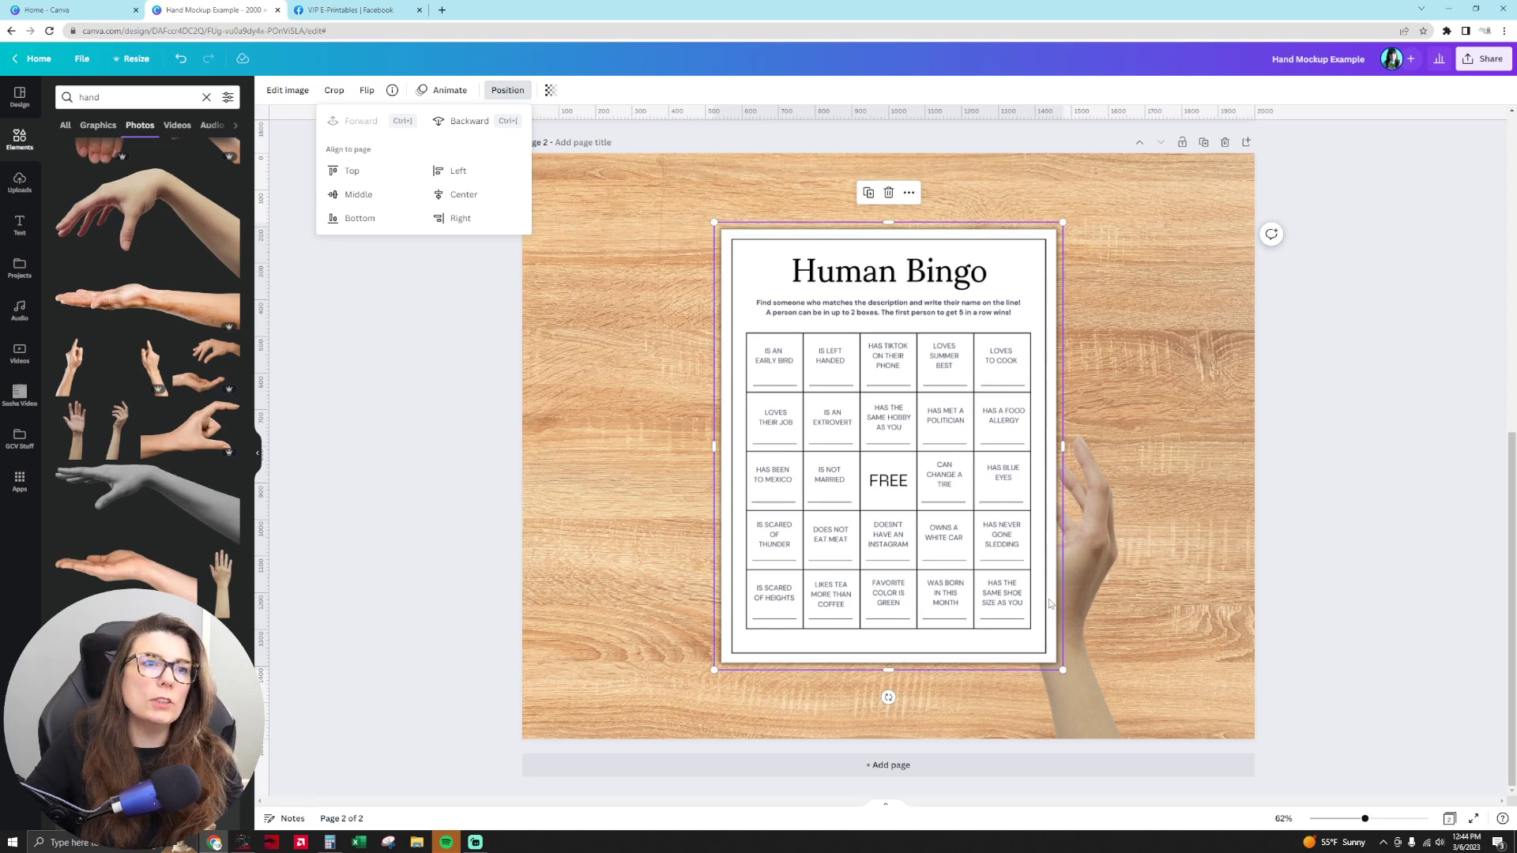
click(1125, 580)
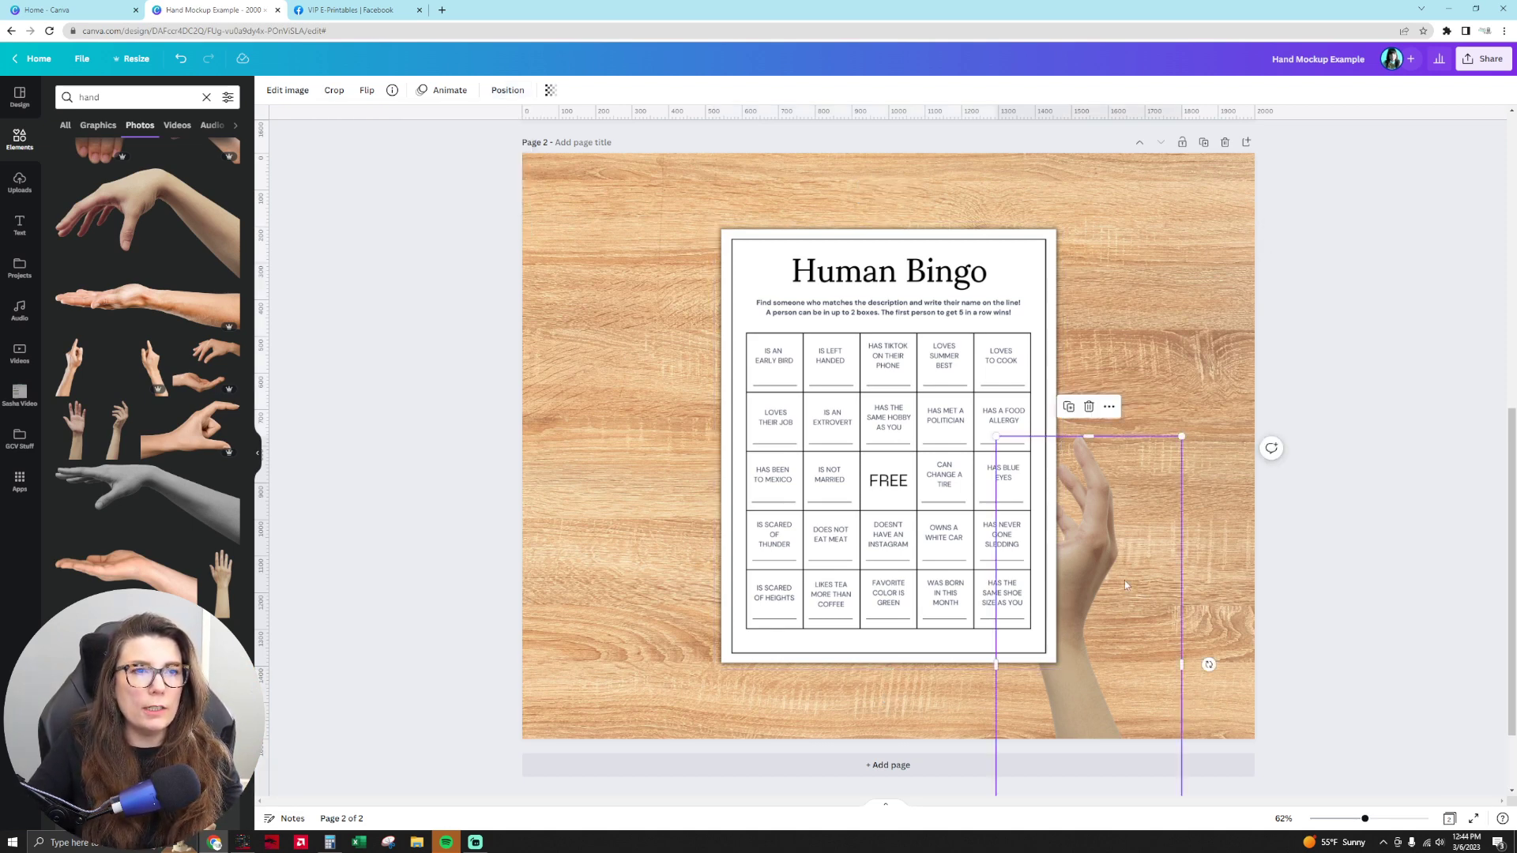
drag(1209, 664, 1153, 742)
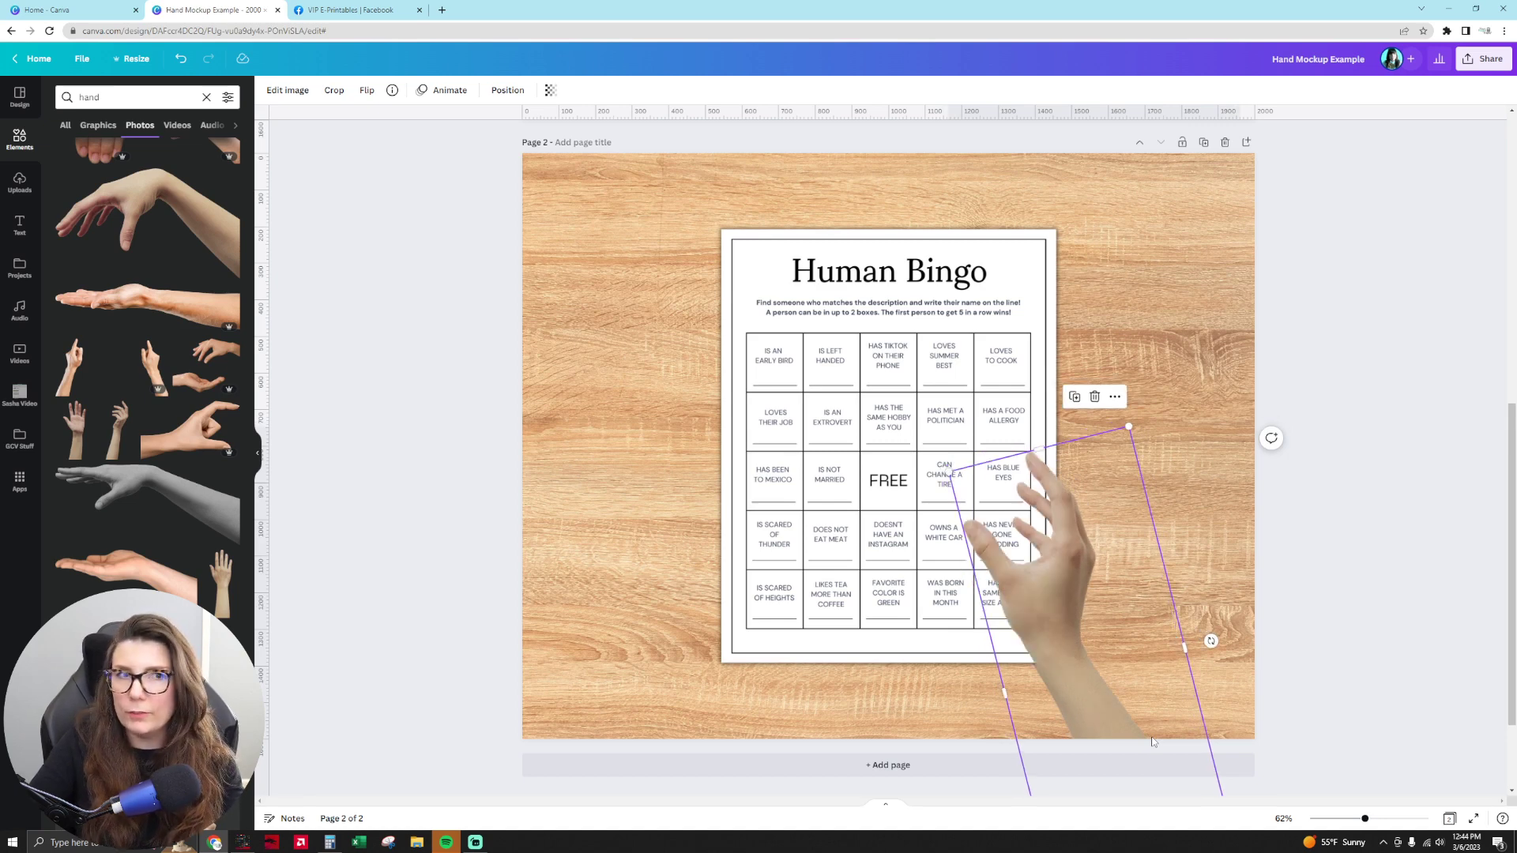
mouse_move(1085, 654)
mouse_down()
mouse_move(1169, 651)
mouse_move(1083, 656)
mouse_up()
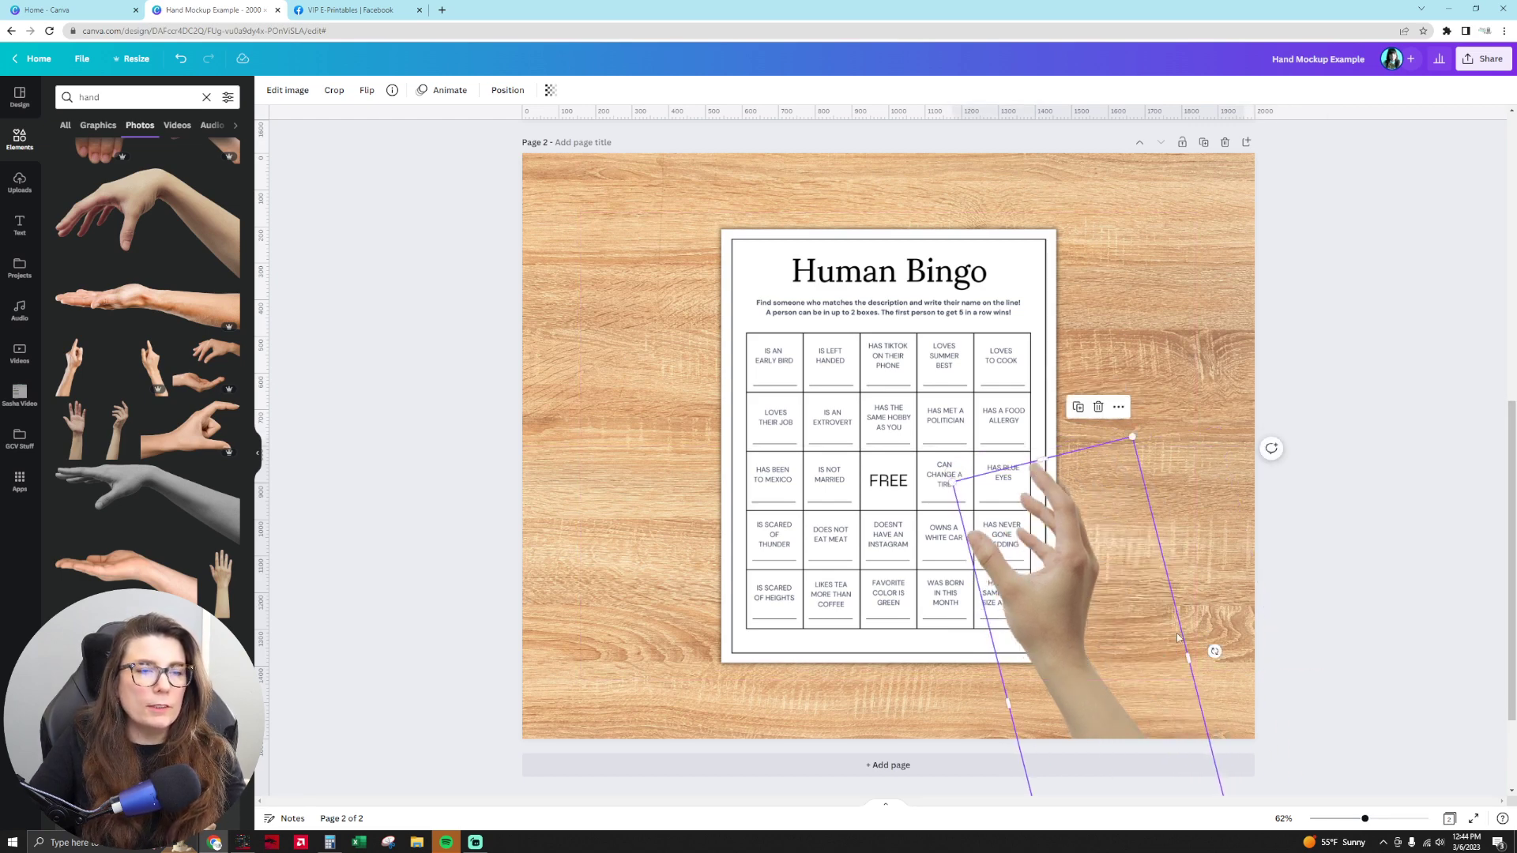
Resize the hand's width and try moving the bingo card left of the hand.
drag(1187, 634, 1055, 663)
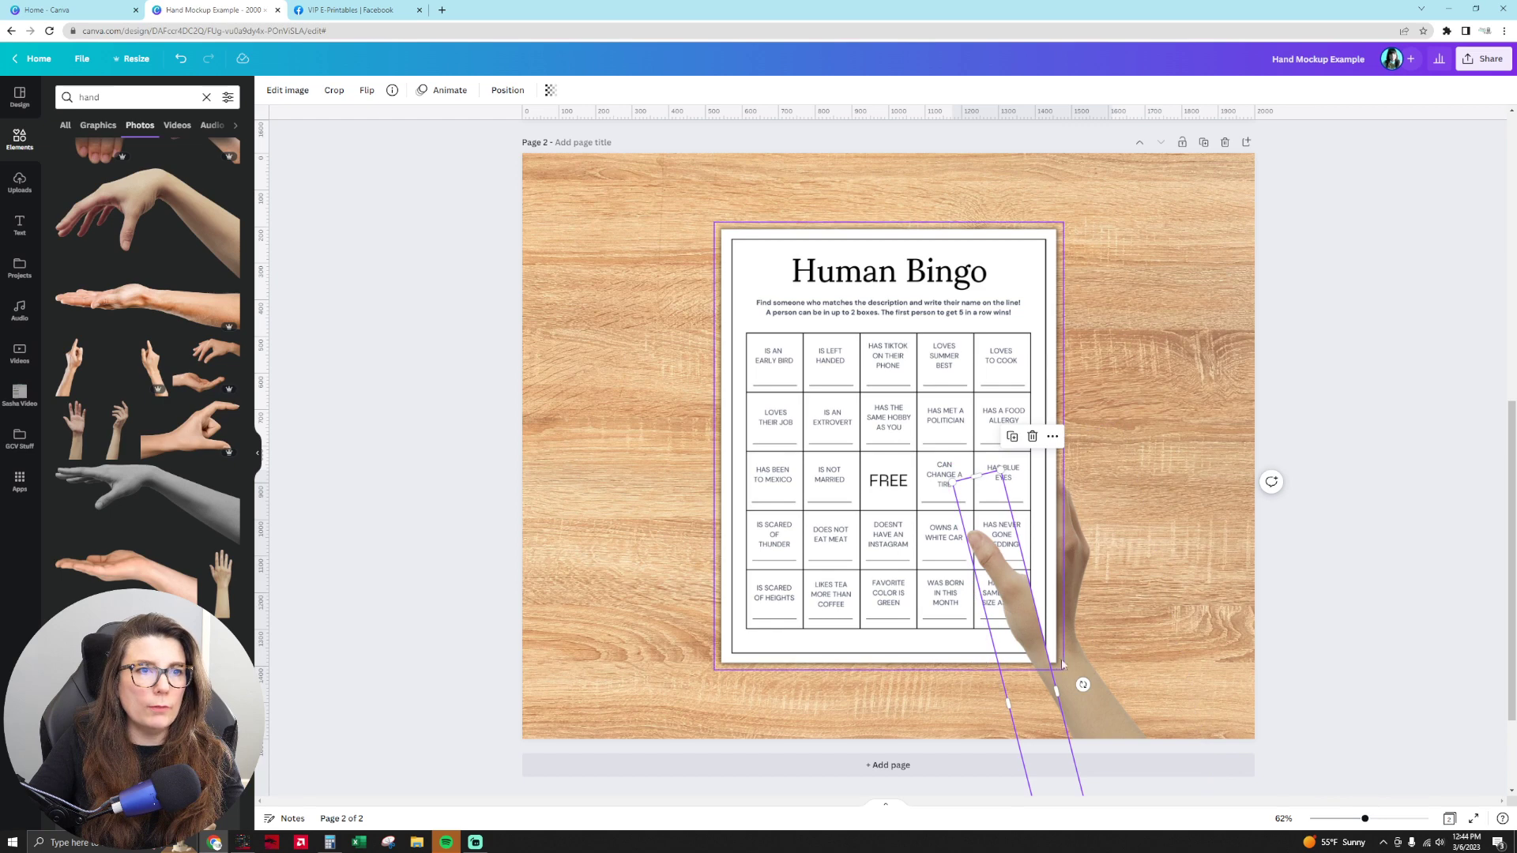
mouse_move(1057, 671)
mouse_down()
mouse_move(1134, 642)
mouse_move(1053, 689)
mouse_up()
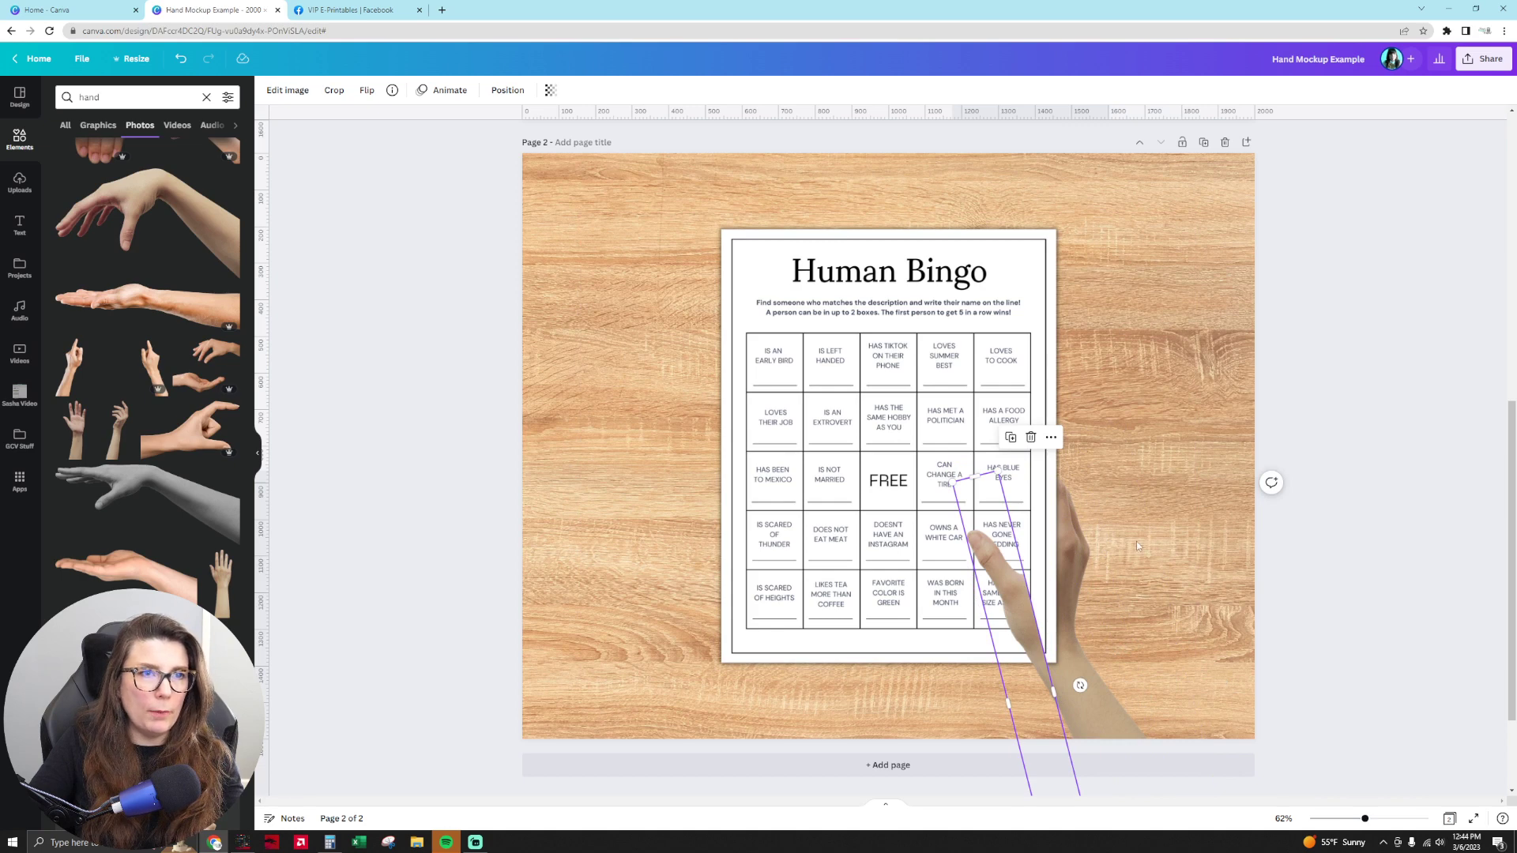
click(1043, 537)
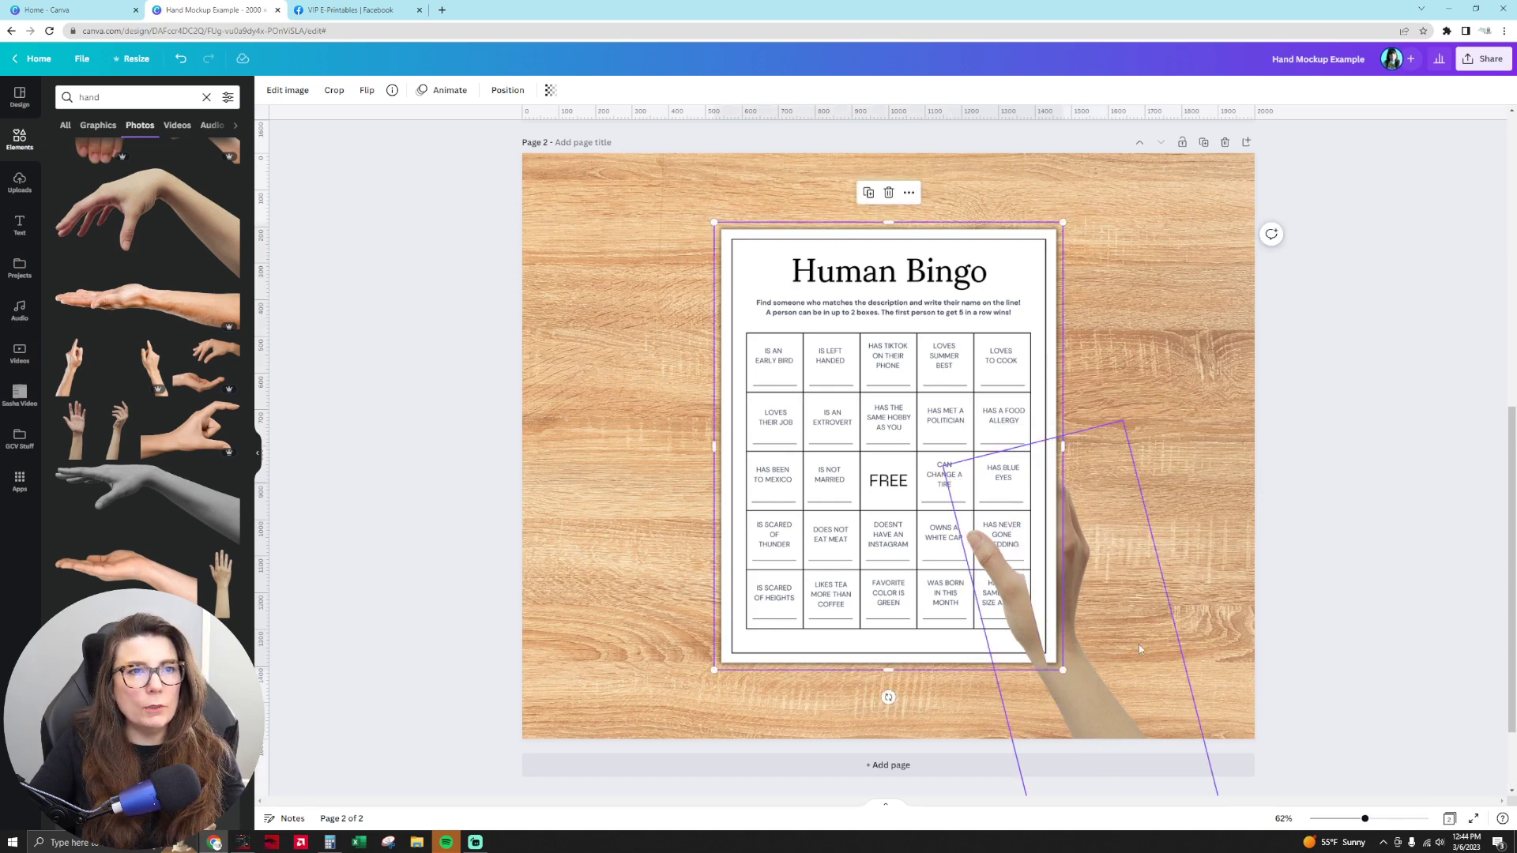
drag(822, 553, 688, 548)
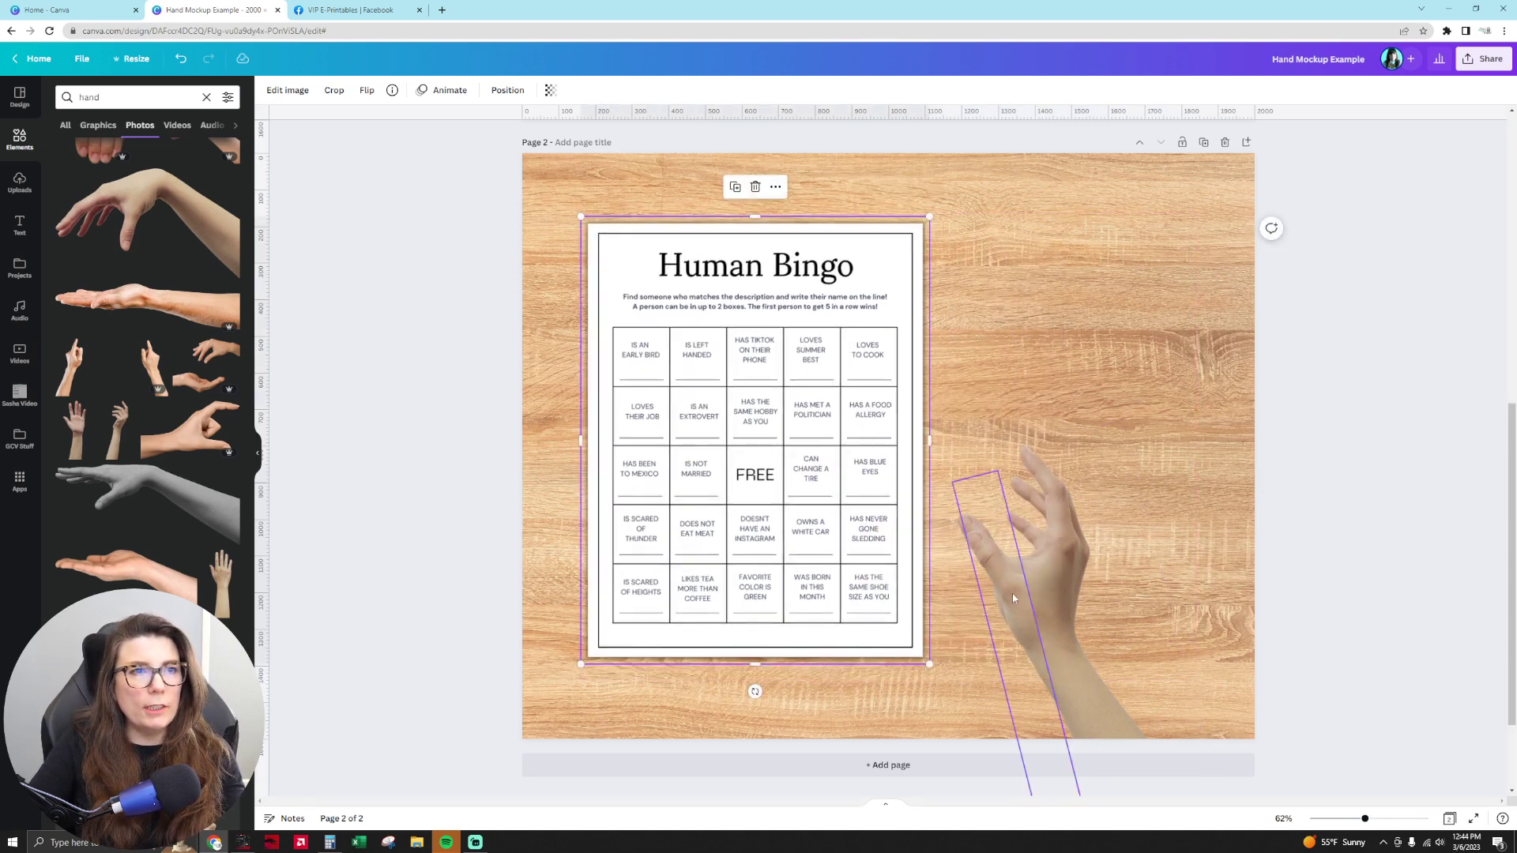
drag(1014, 595, 1007, 581)
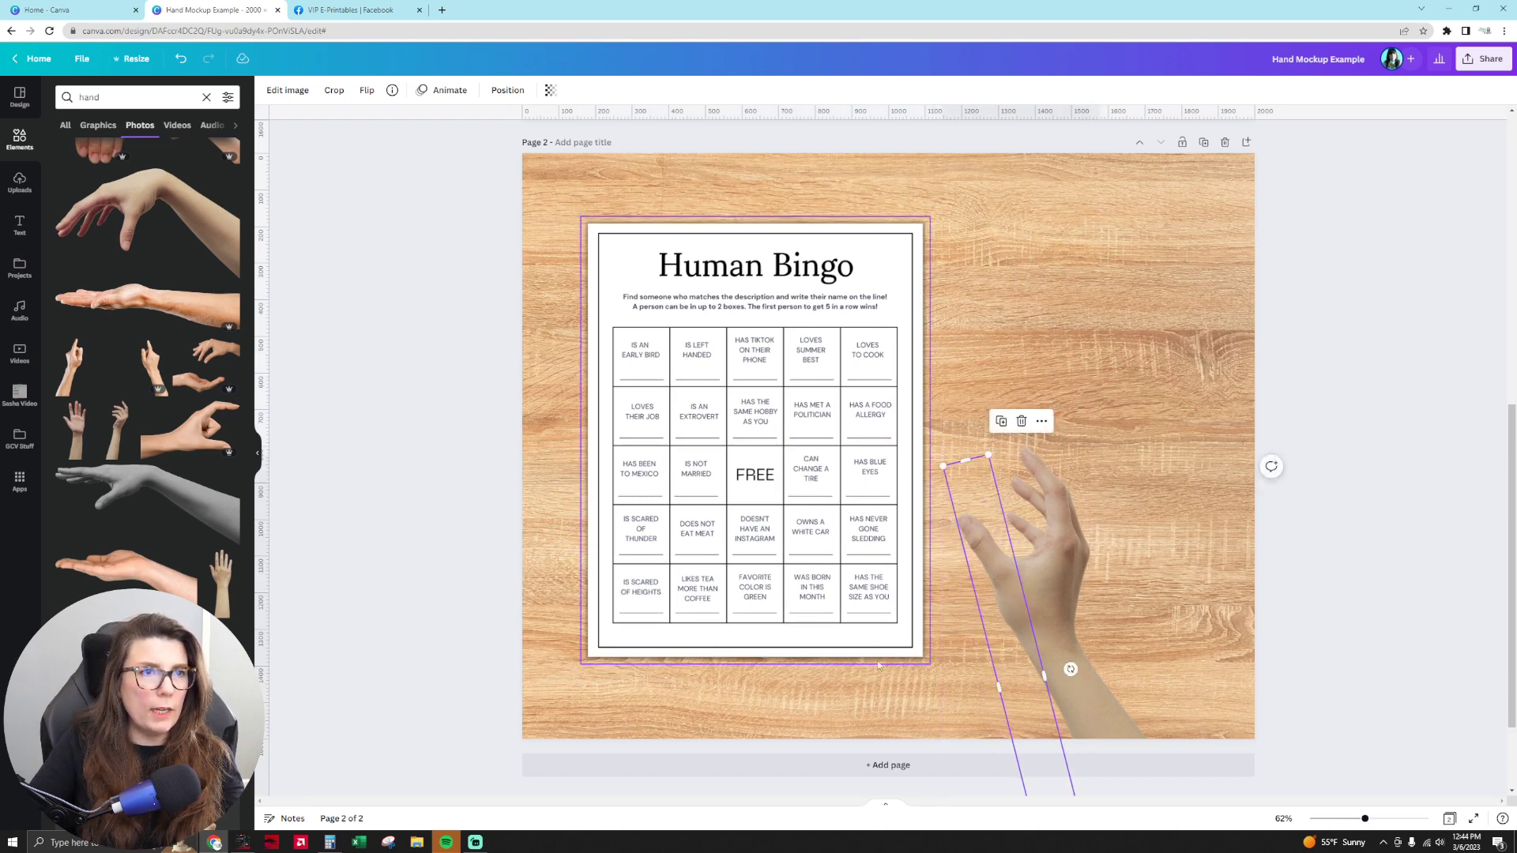
Move the bingo card right and down so the hand rests over its right column.
click(913, 712)
drag(881, 583, 965, 632)
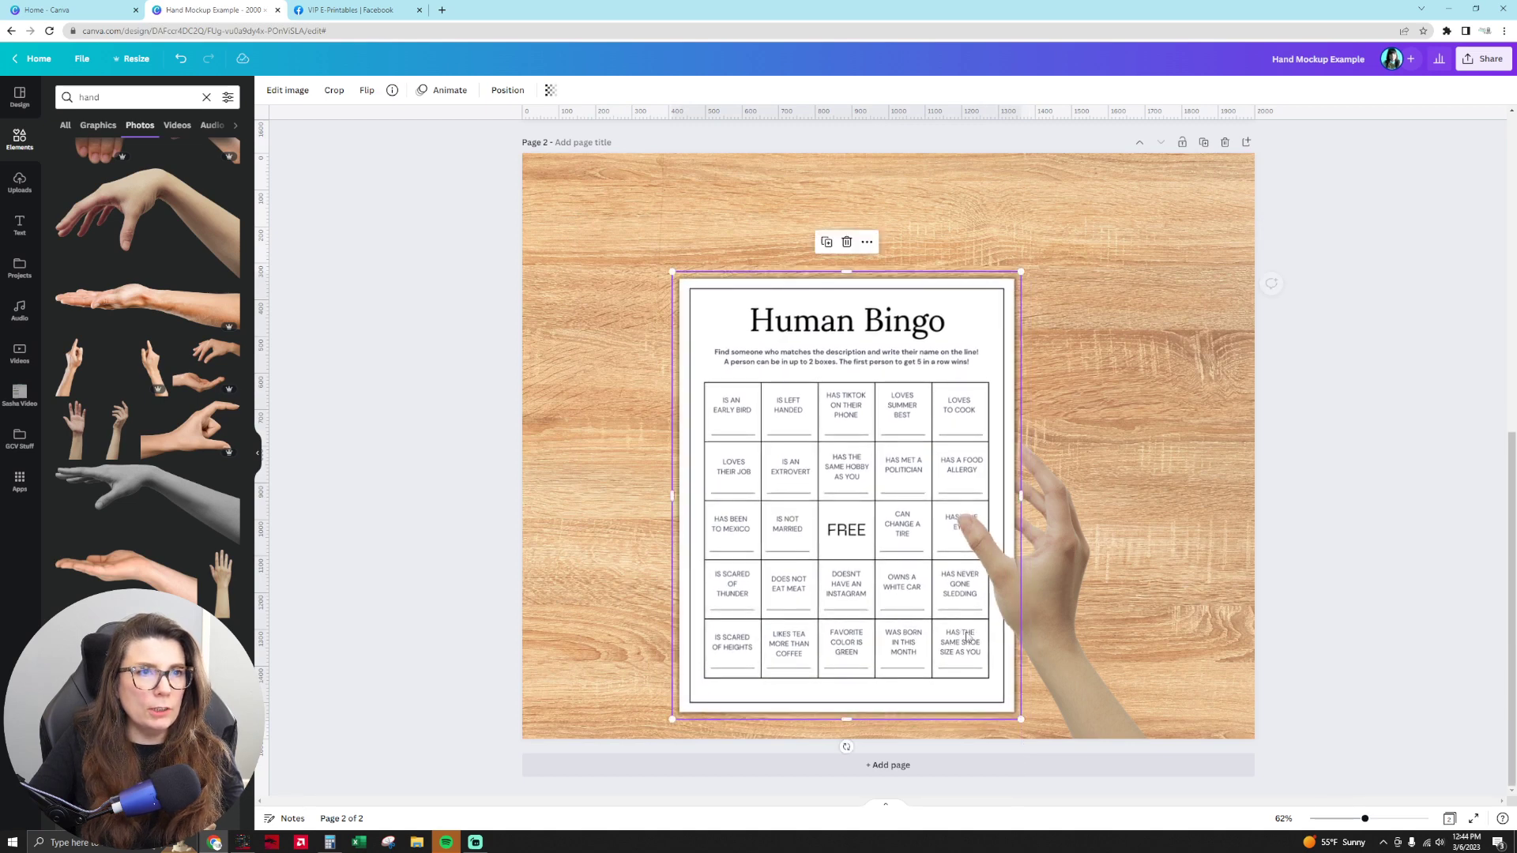
click(1393, 684)
drag(824, 511, 820, 514)
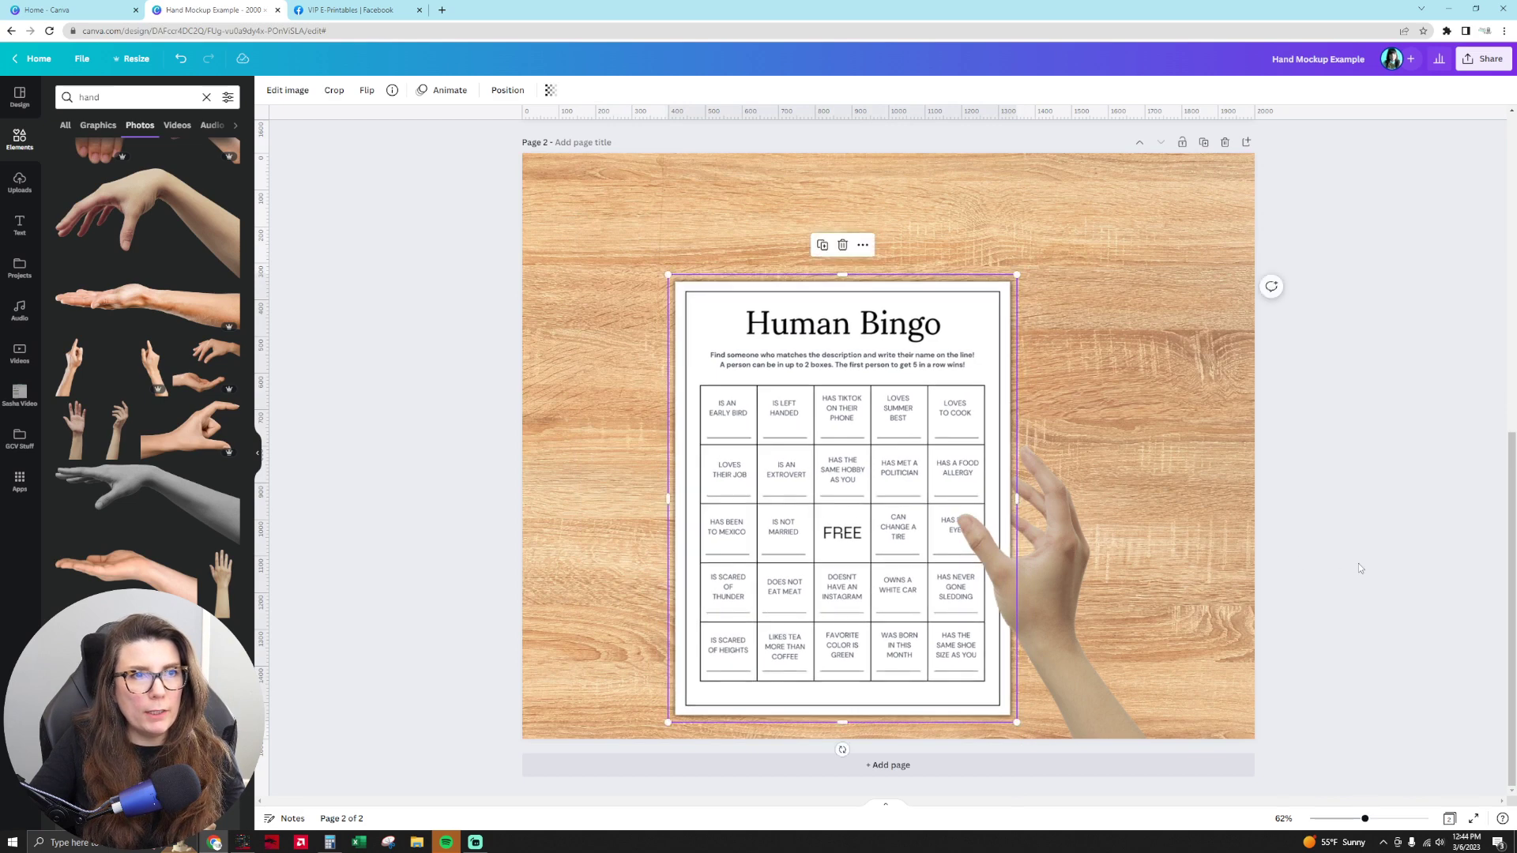
click(1358, 563)
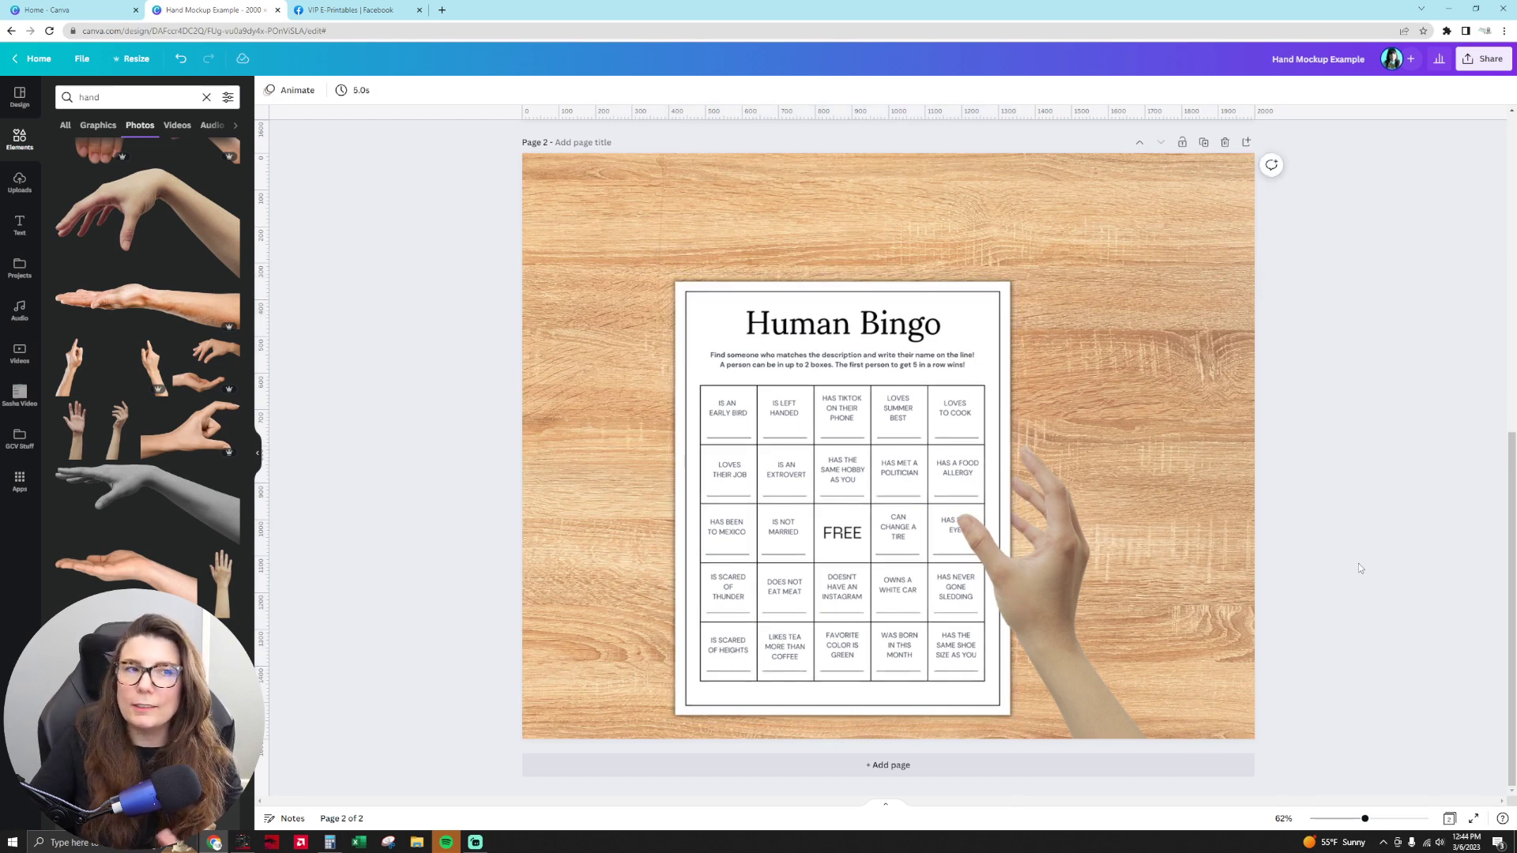
Undo the last move, narrow the hand to width 120, and slide the sheet down-right.
key(ctrl+z)
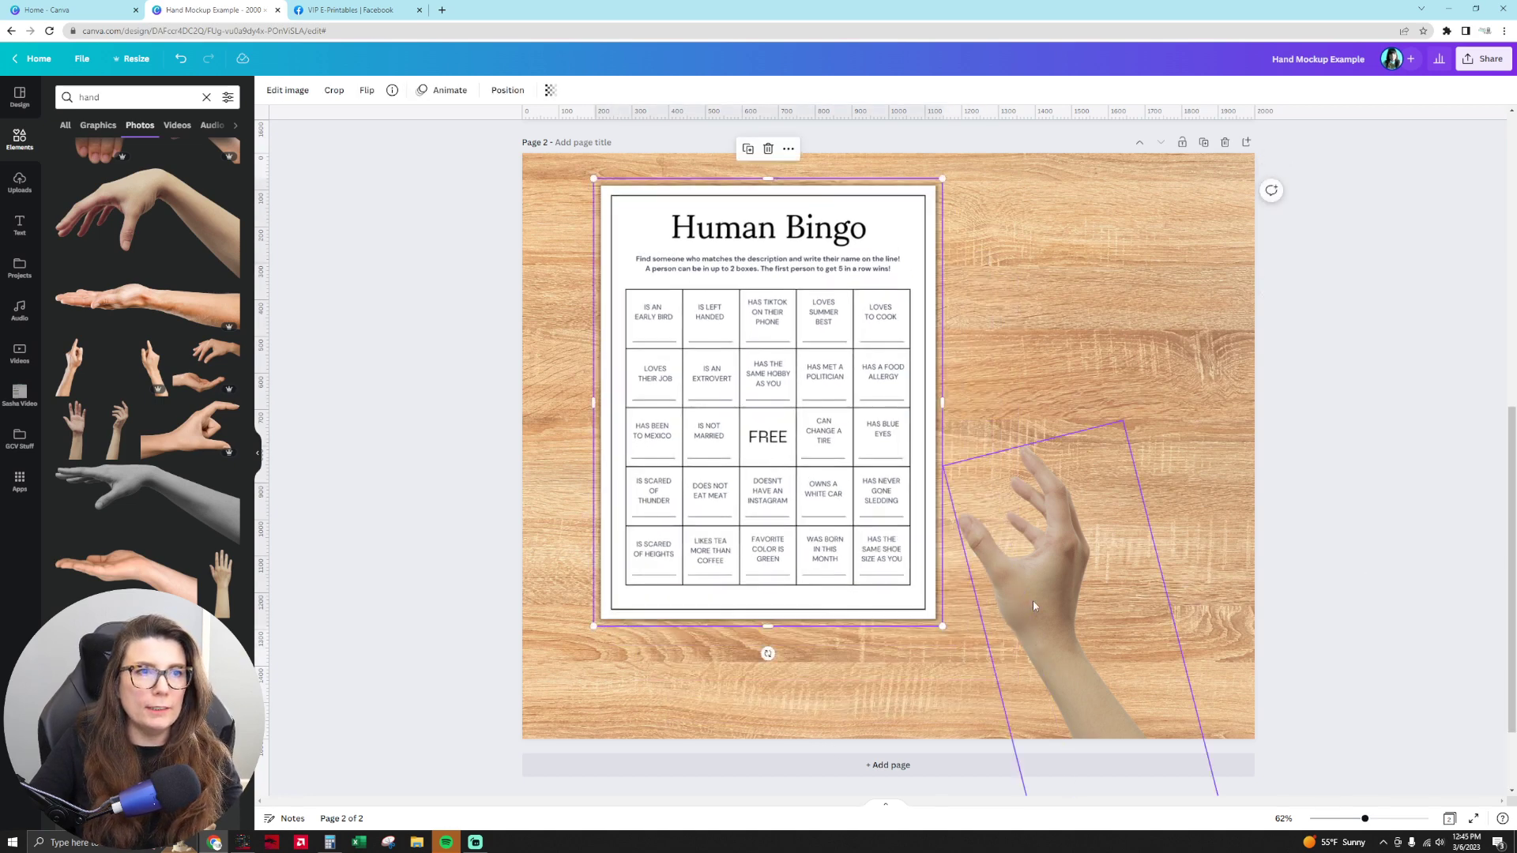
click(1033, 606)
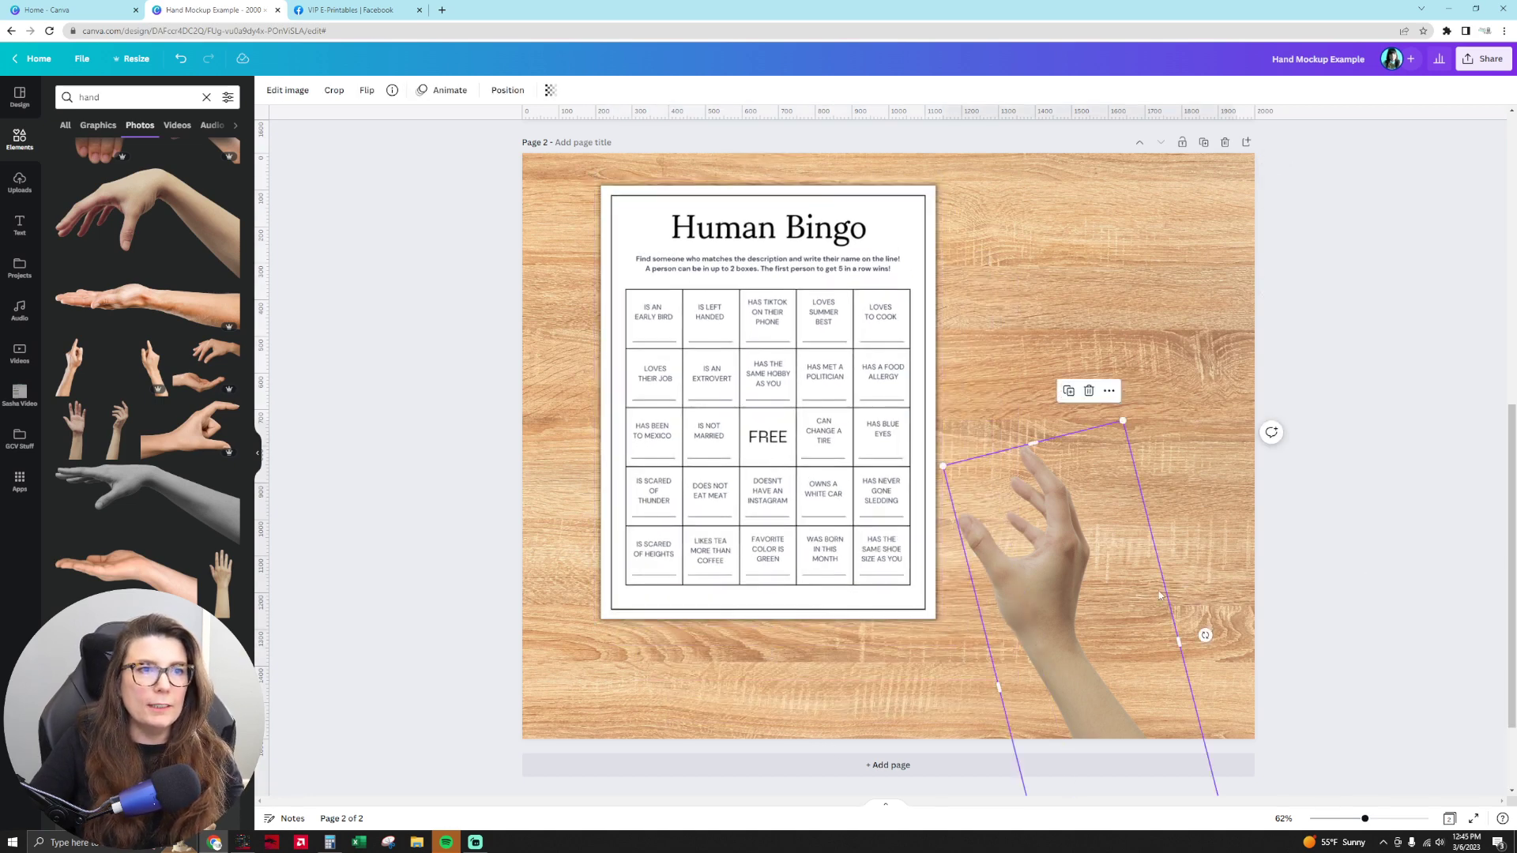
click(1013, 629)
mouse_move(1030, 622)
mouse_down()
mouse_move(1136, 589)
mouse_move(1025, 617)
mouse_up()
drag(855, 569, 926, 672)
Select the sheet and hand together and shift them slightly right.
drag(549, 403, 1185, 725)
drag(959, 683, 975, 649)
click(1348, 616)
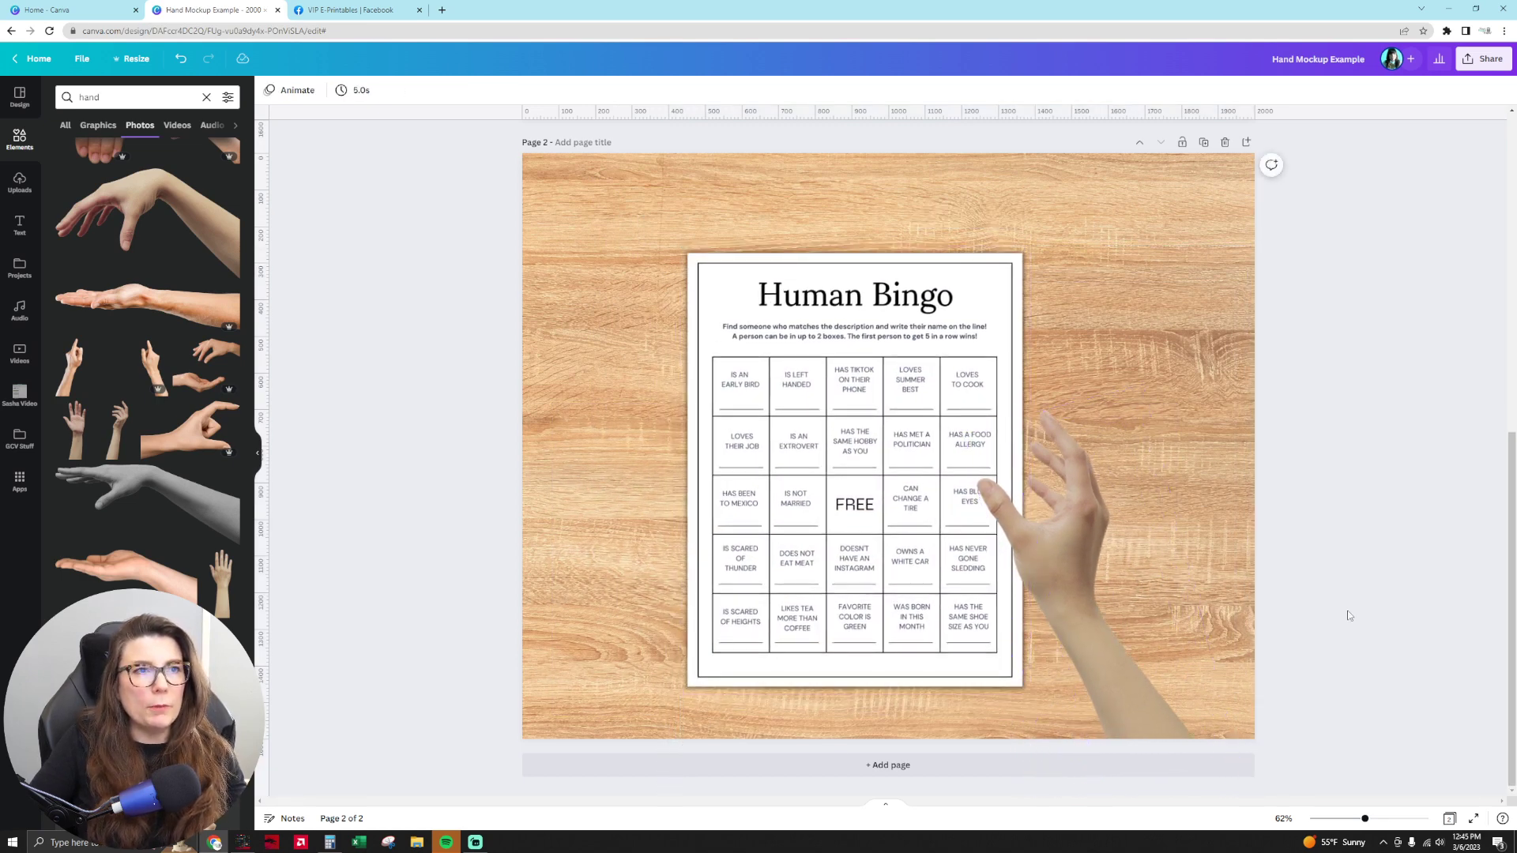
drag(579, 481, 1215, 708)
key(shift+Right)
key(shift+Right)
key(shift+Right)
key(shift+Right)
key(shift+Right)
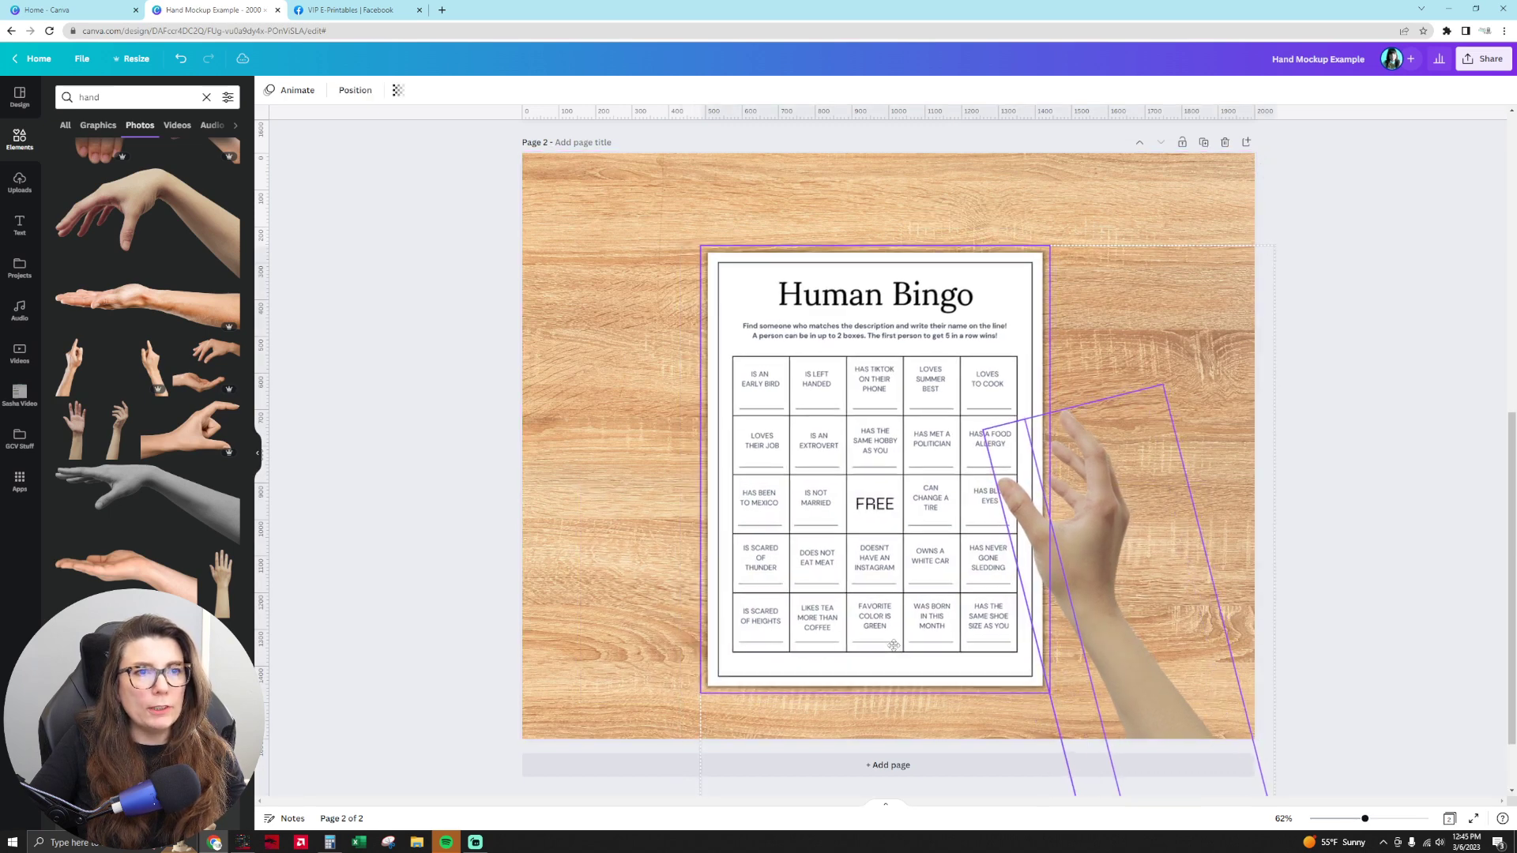
Search elements for 'pen' and filter the results to Free items.
click(1418, 671)
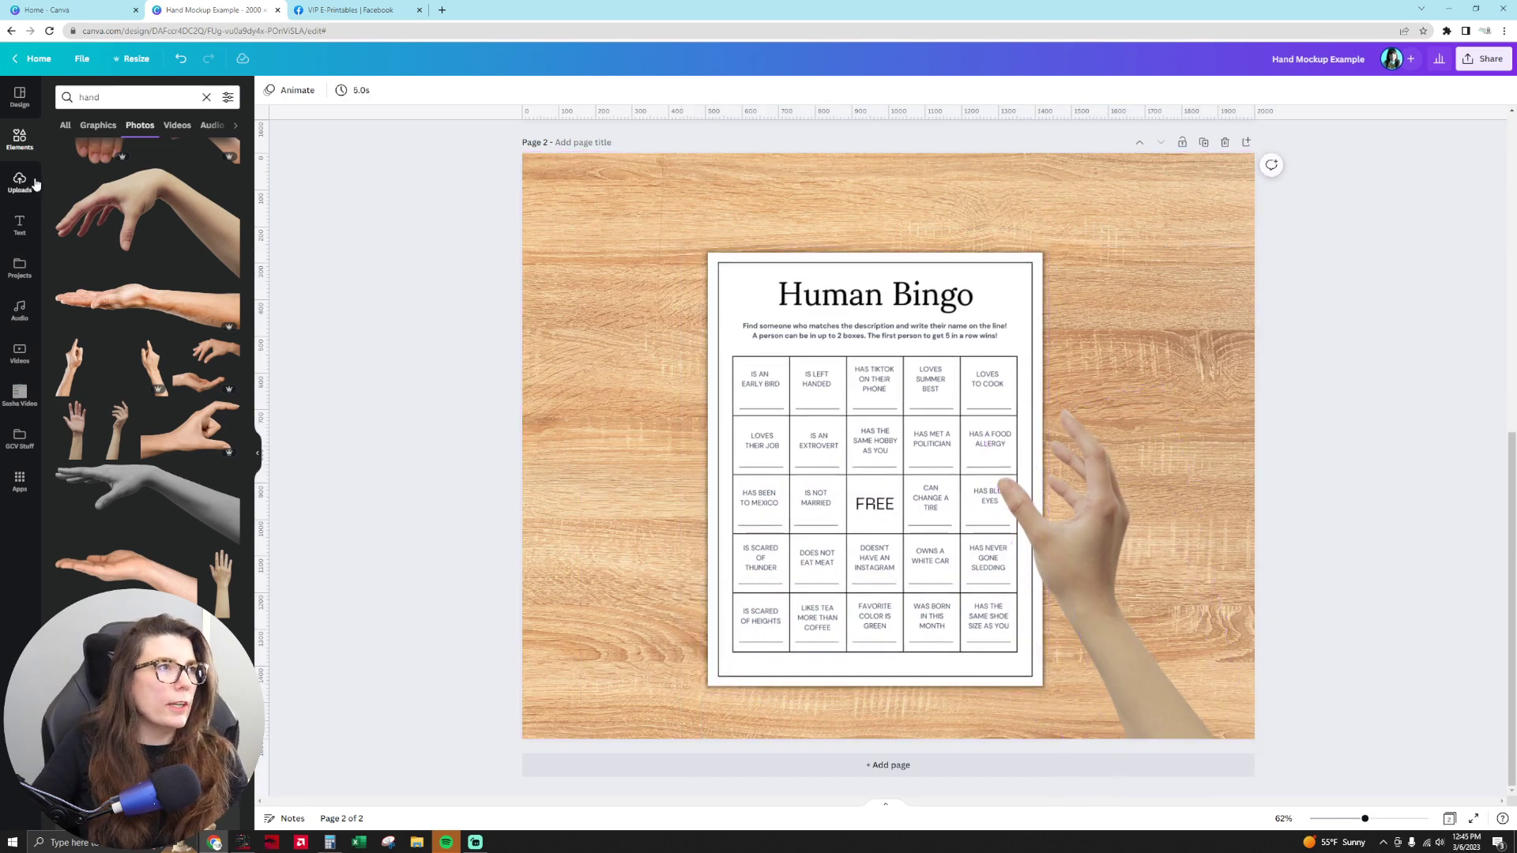
click(71, 92)
double_click(71, 93)
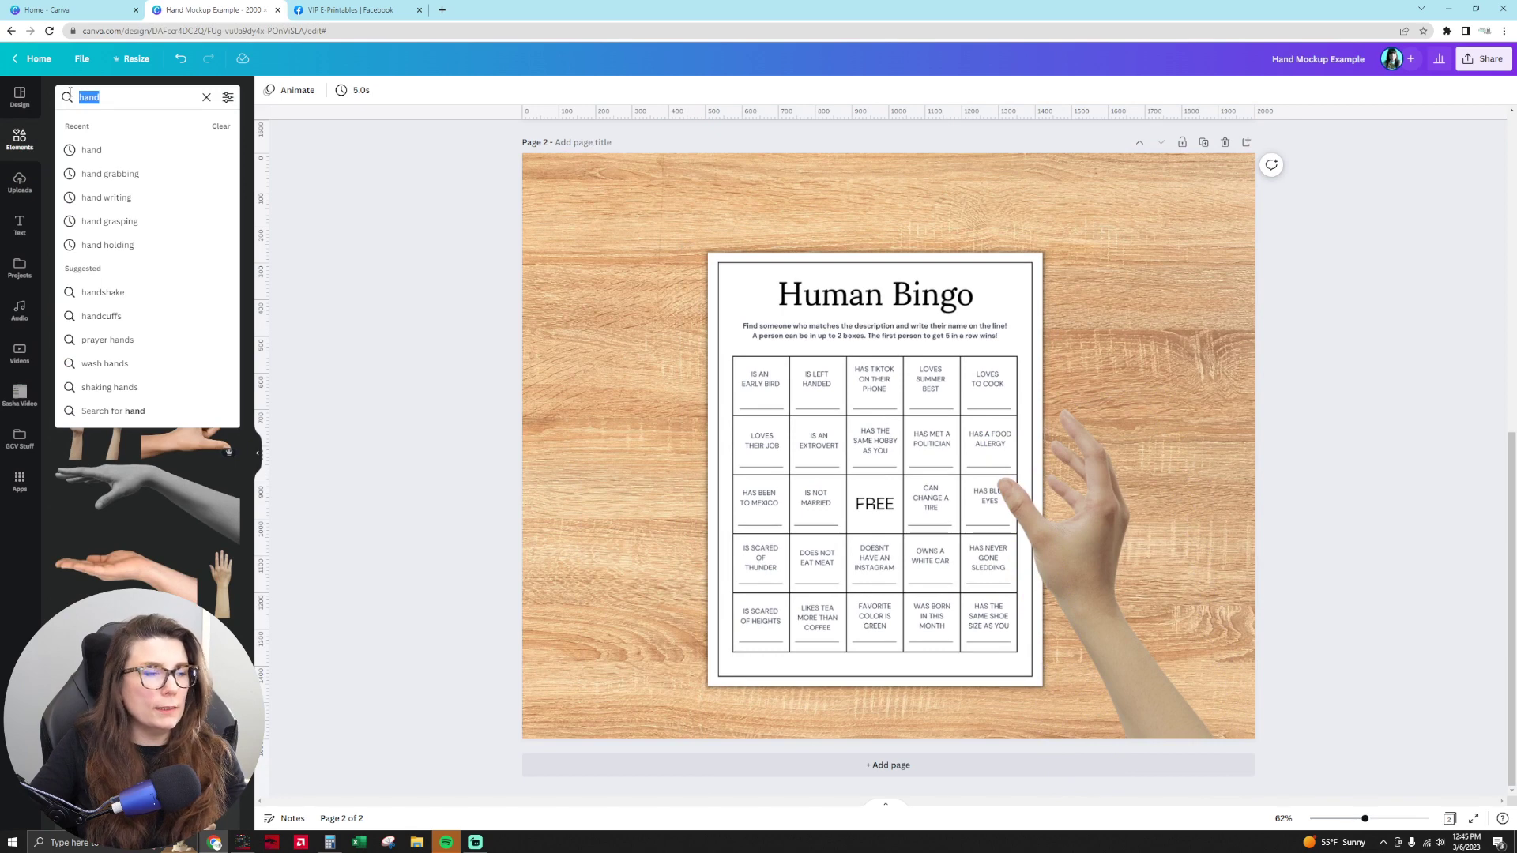
text(pen)
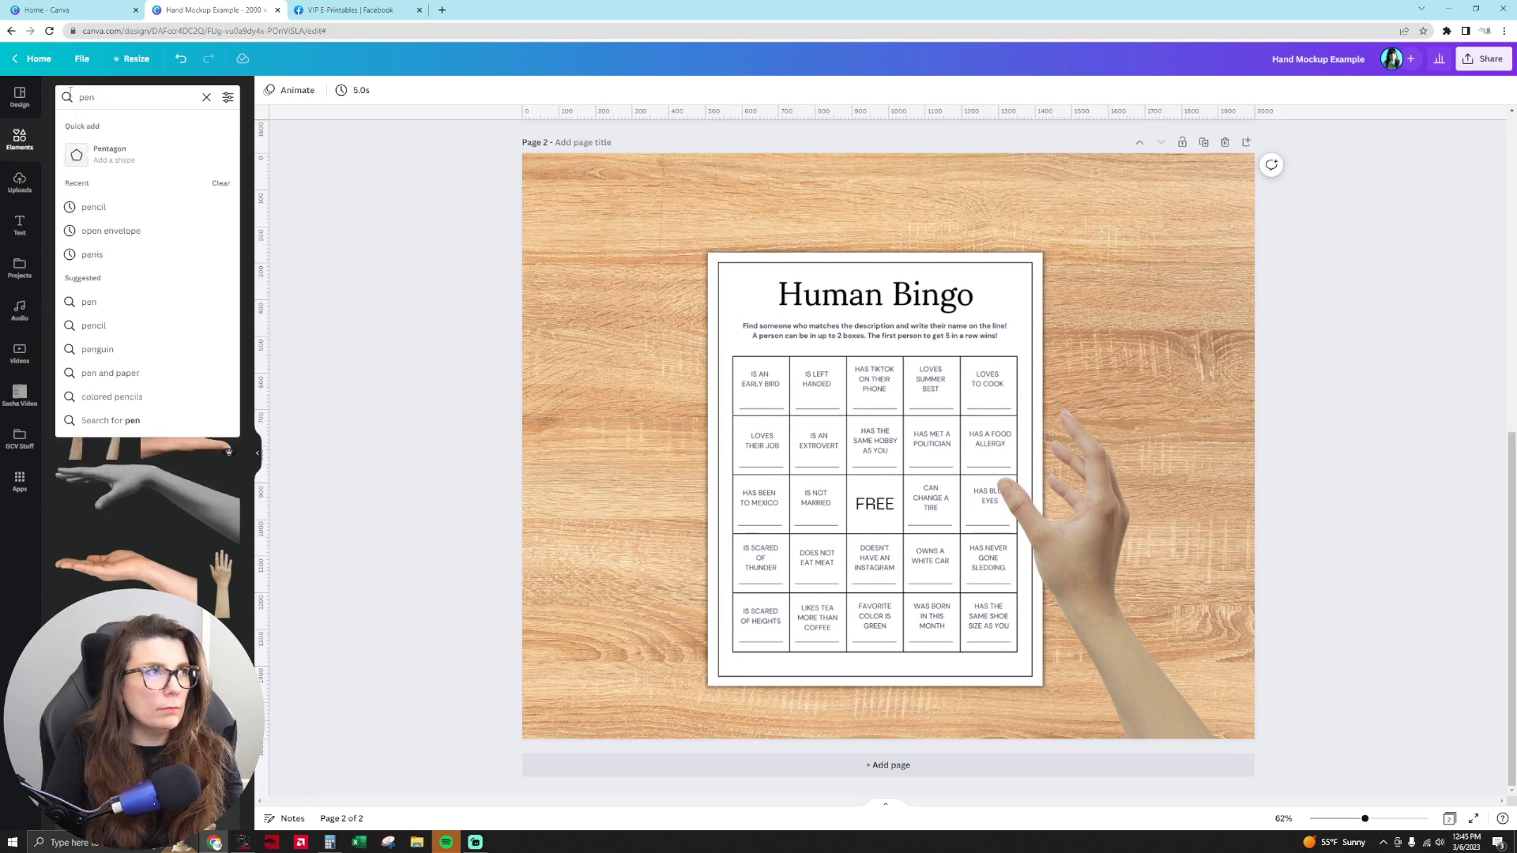
key(Return)
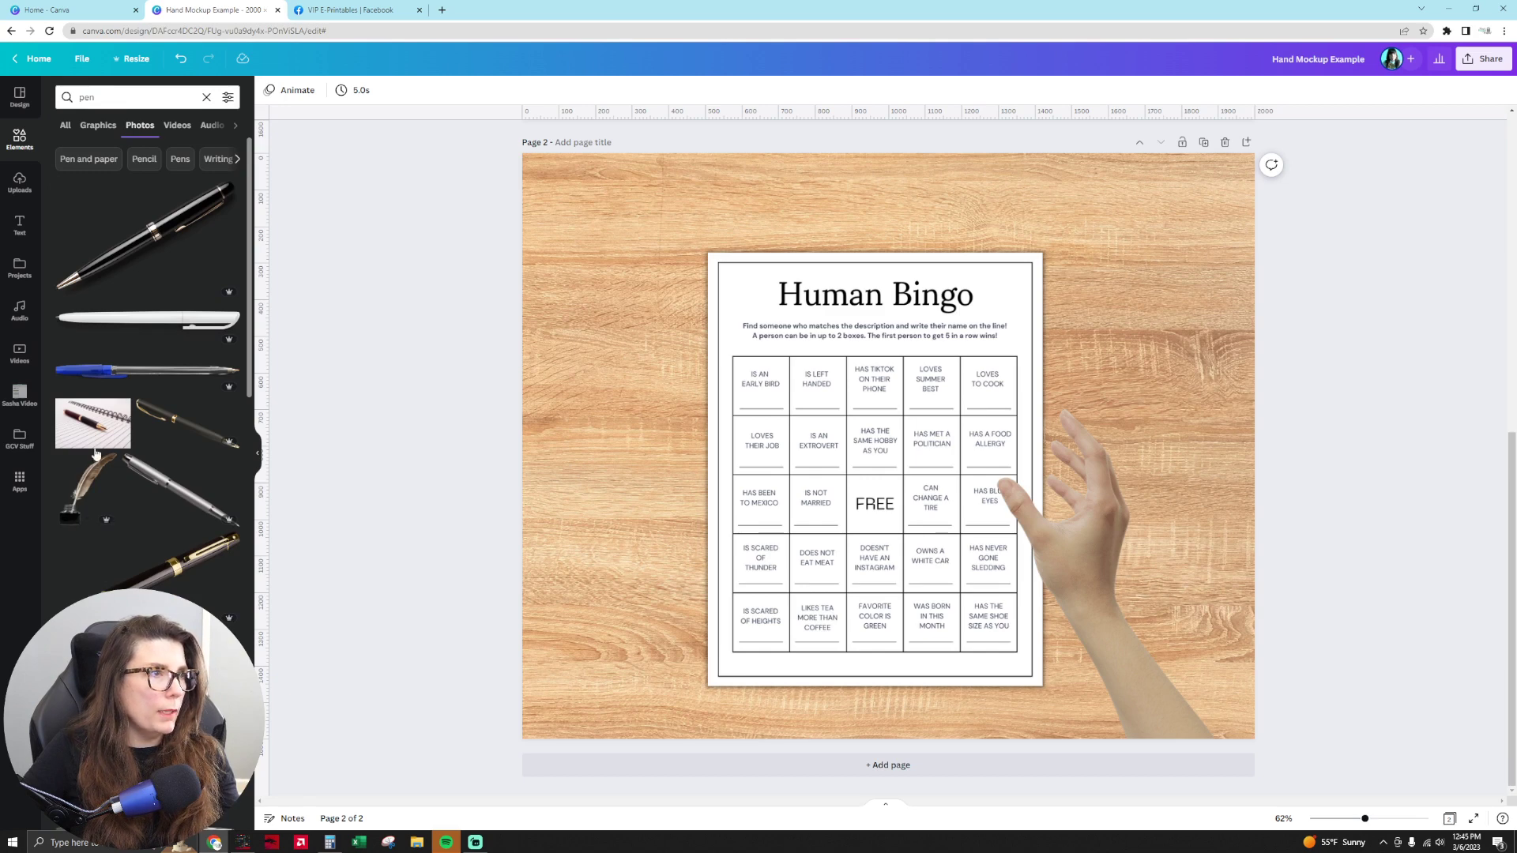
scroll(146, 379, down, 3)
scroll(146, 379, up, 3)
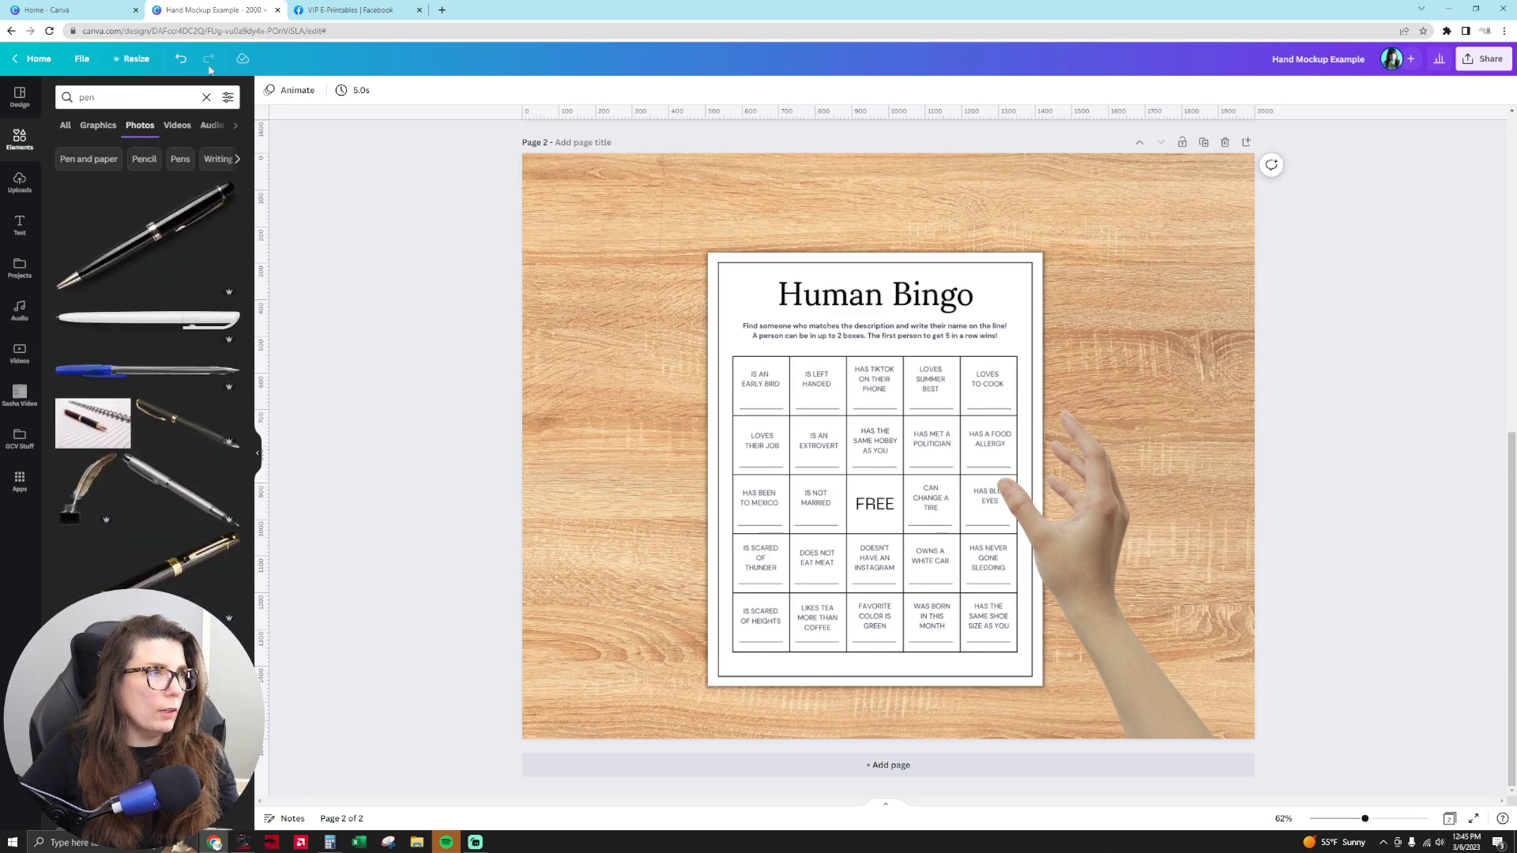
click(227, 96)
click(77, 431)
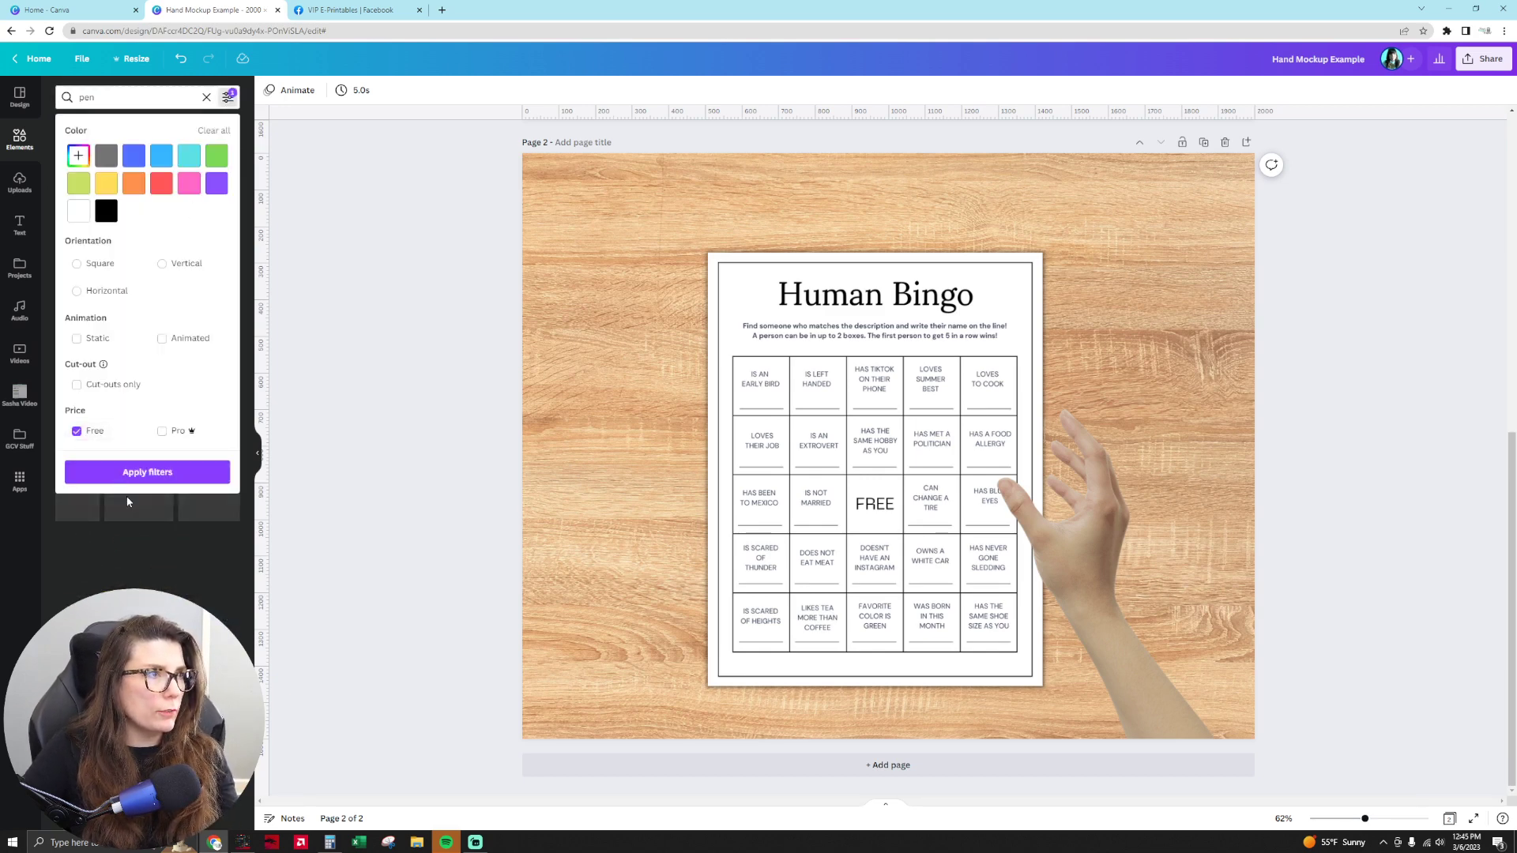
click(129, 473)
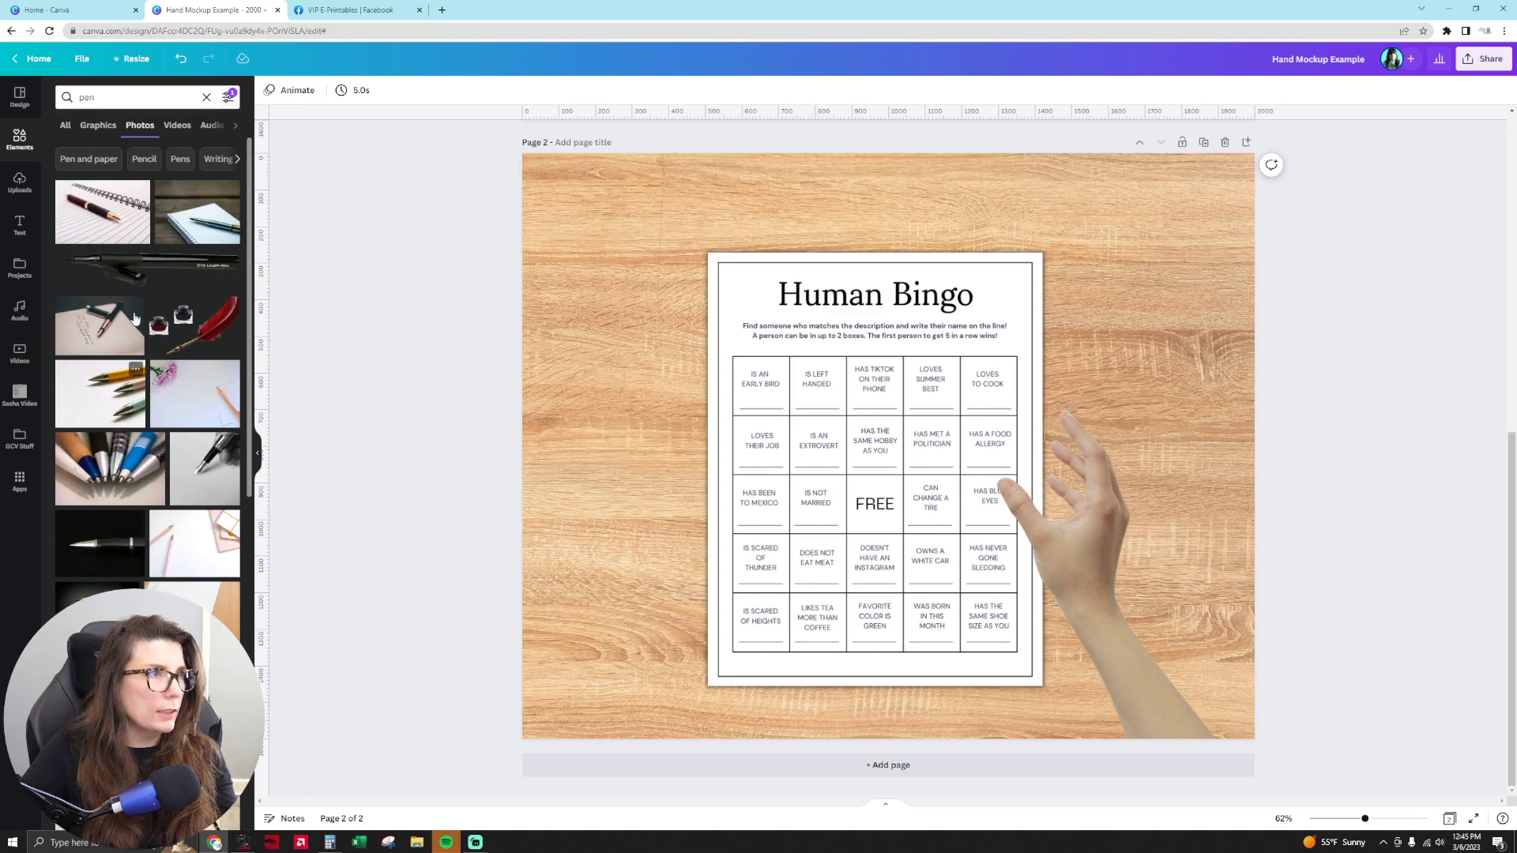
Try the Eye Liner Pen photo on the page, resize it, then delete it.
click(142, 262)
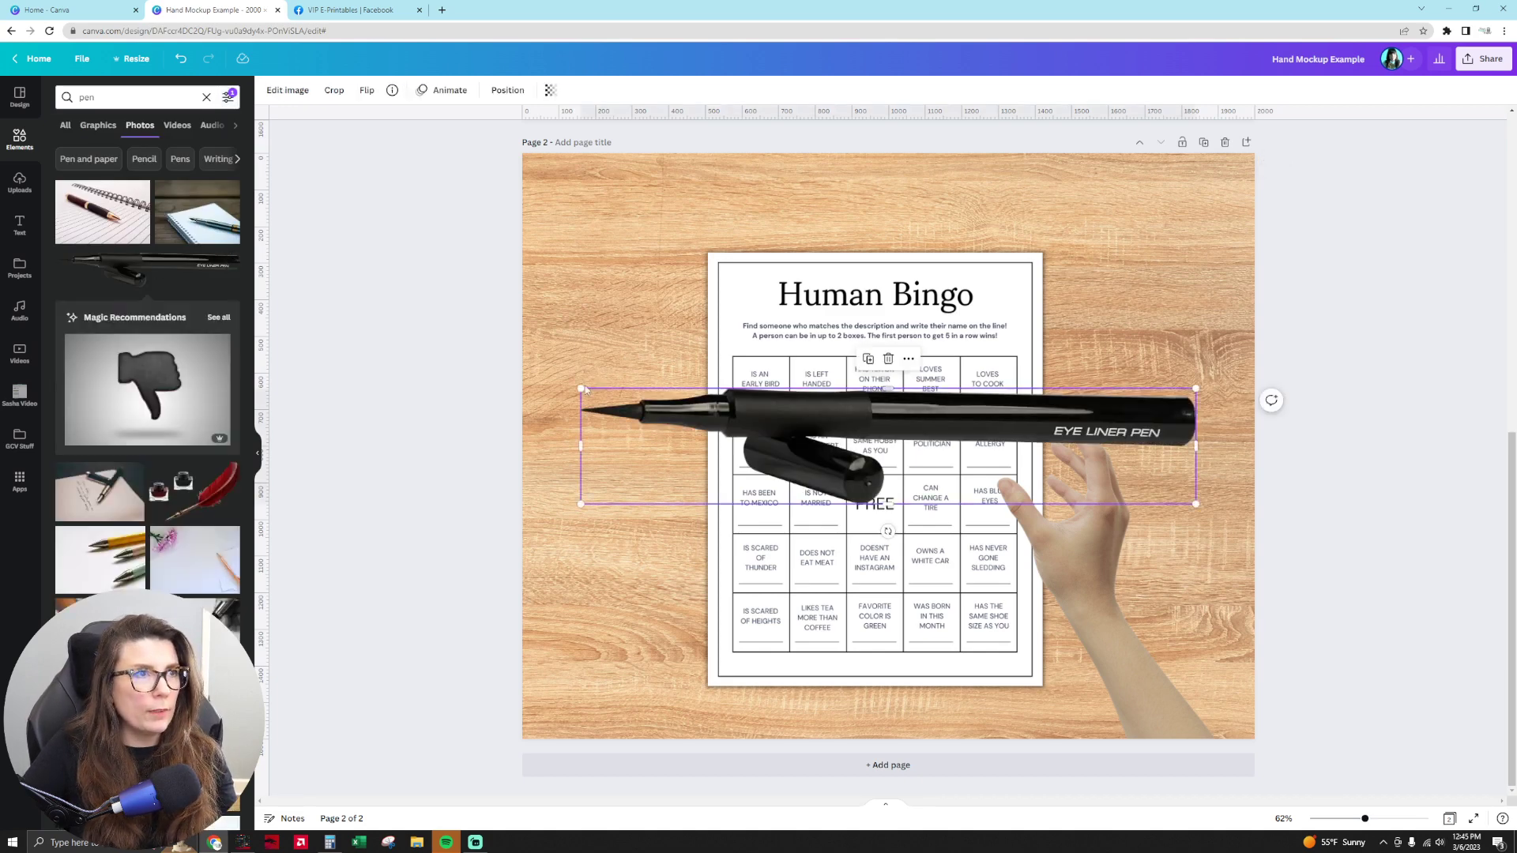
drag(581, 388, 678, 404)
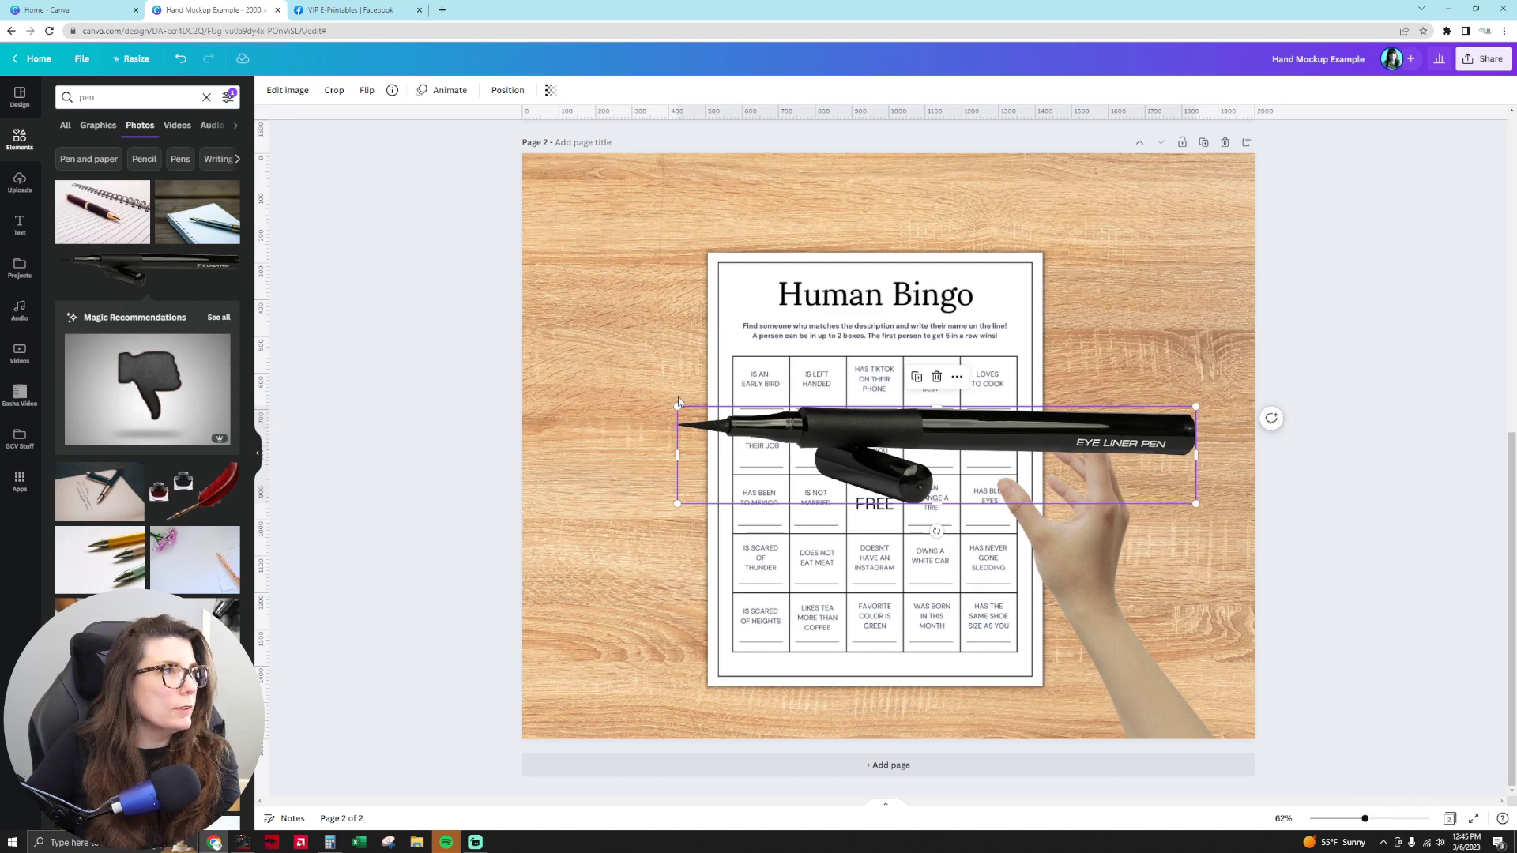
key(Delete)
Browse further results, then search elements for 'pencil'.
scroll(146, 543, down, 10)
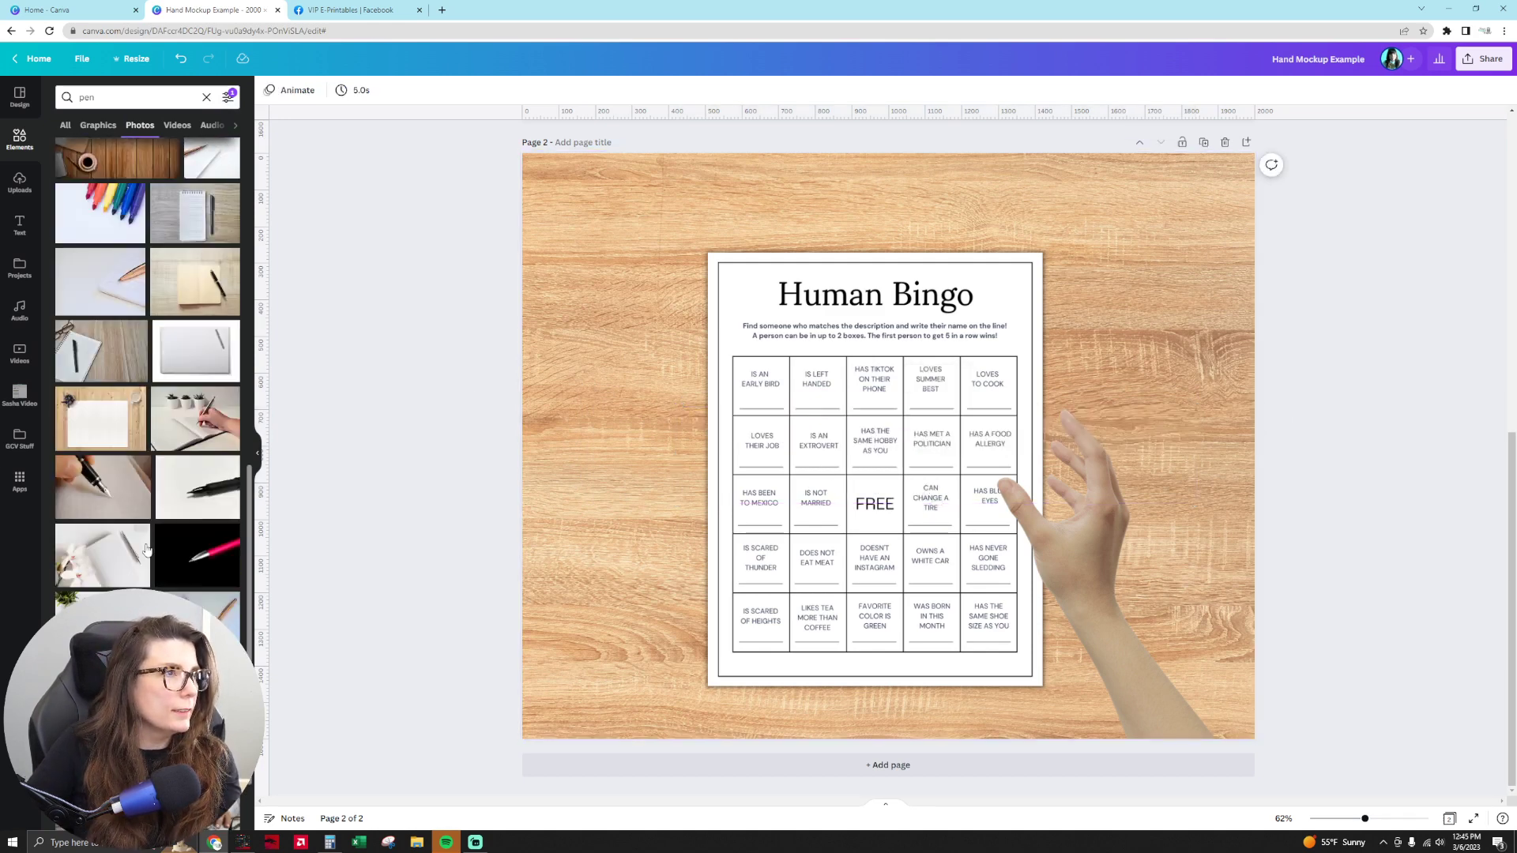
scroll(145, 545, down, 2)
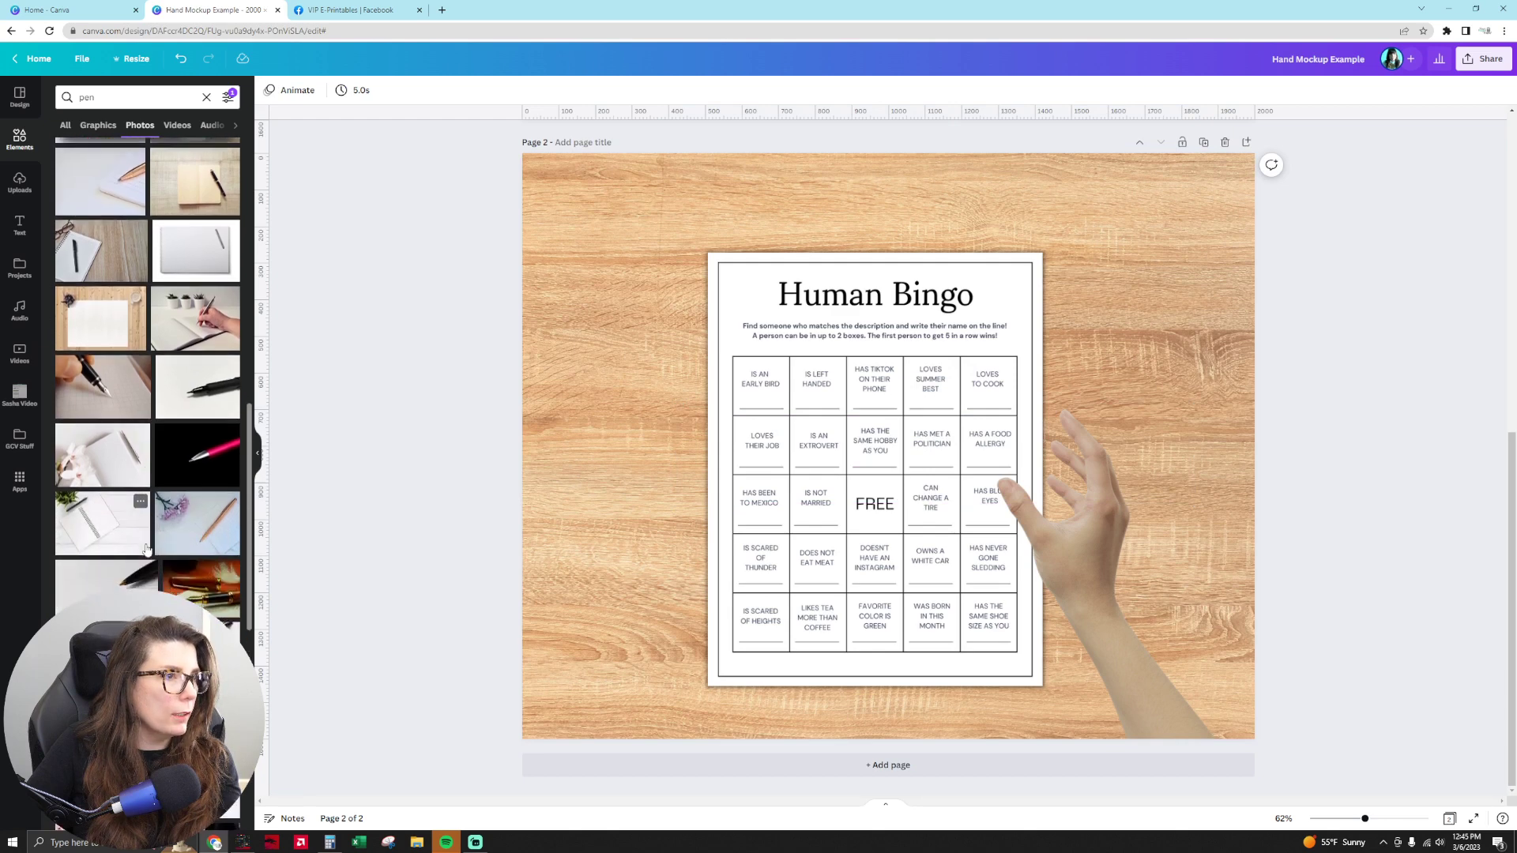
scroll(145, 547, down, 4)
scroll(145, 546, down, 5)
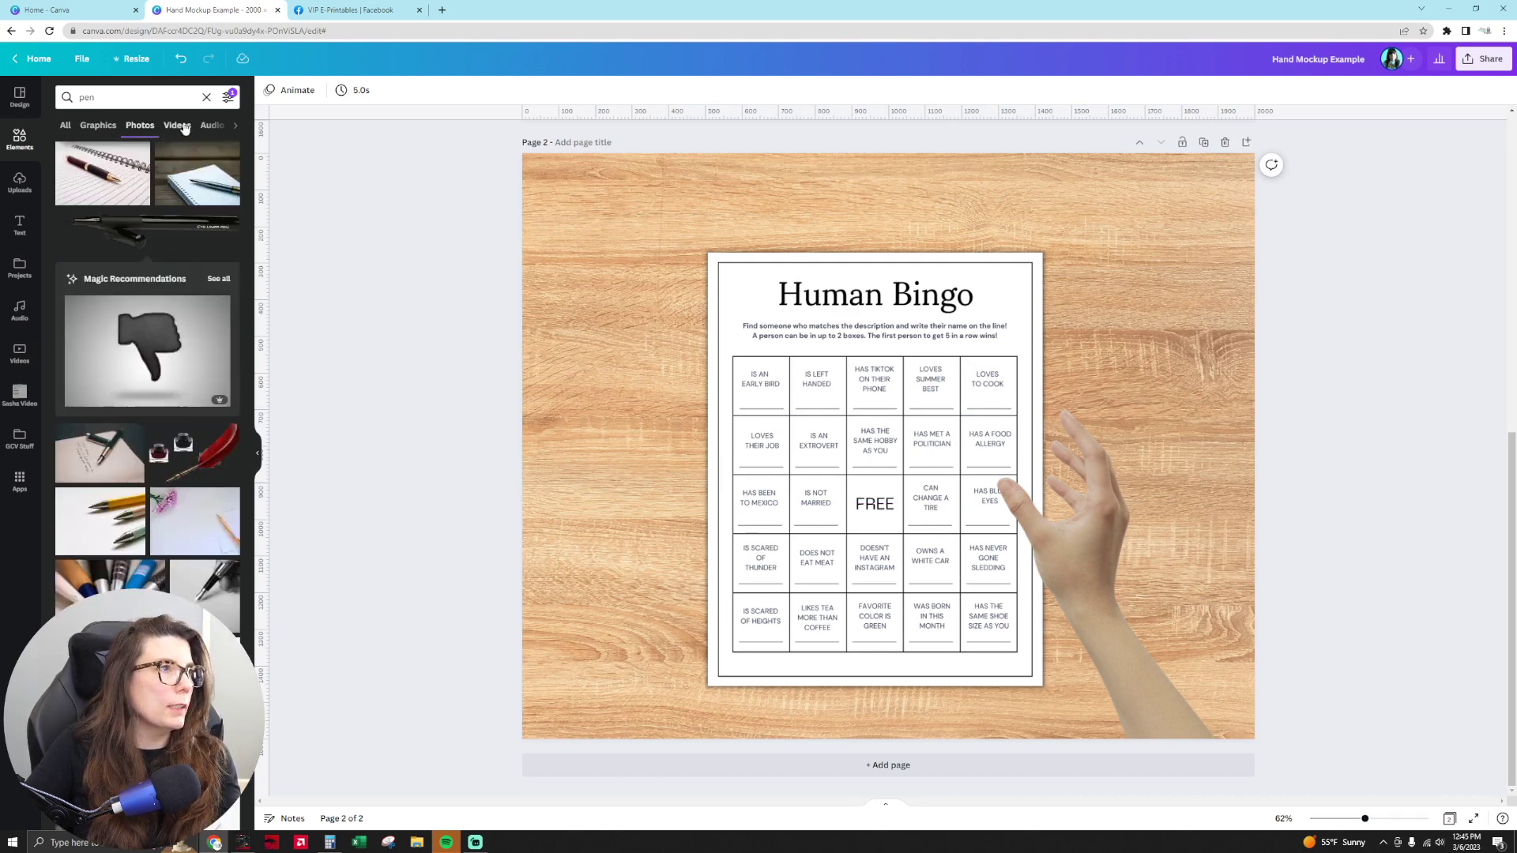
click(72, 97)
text(pencil)
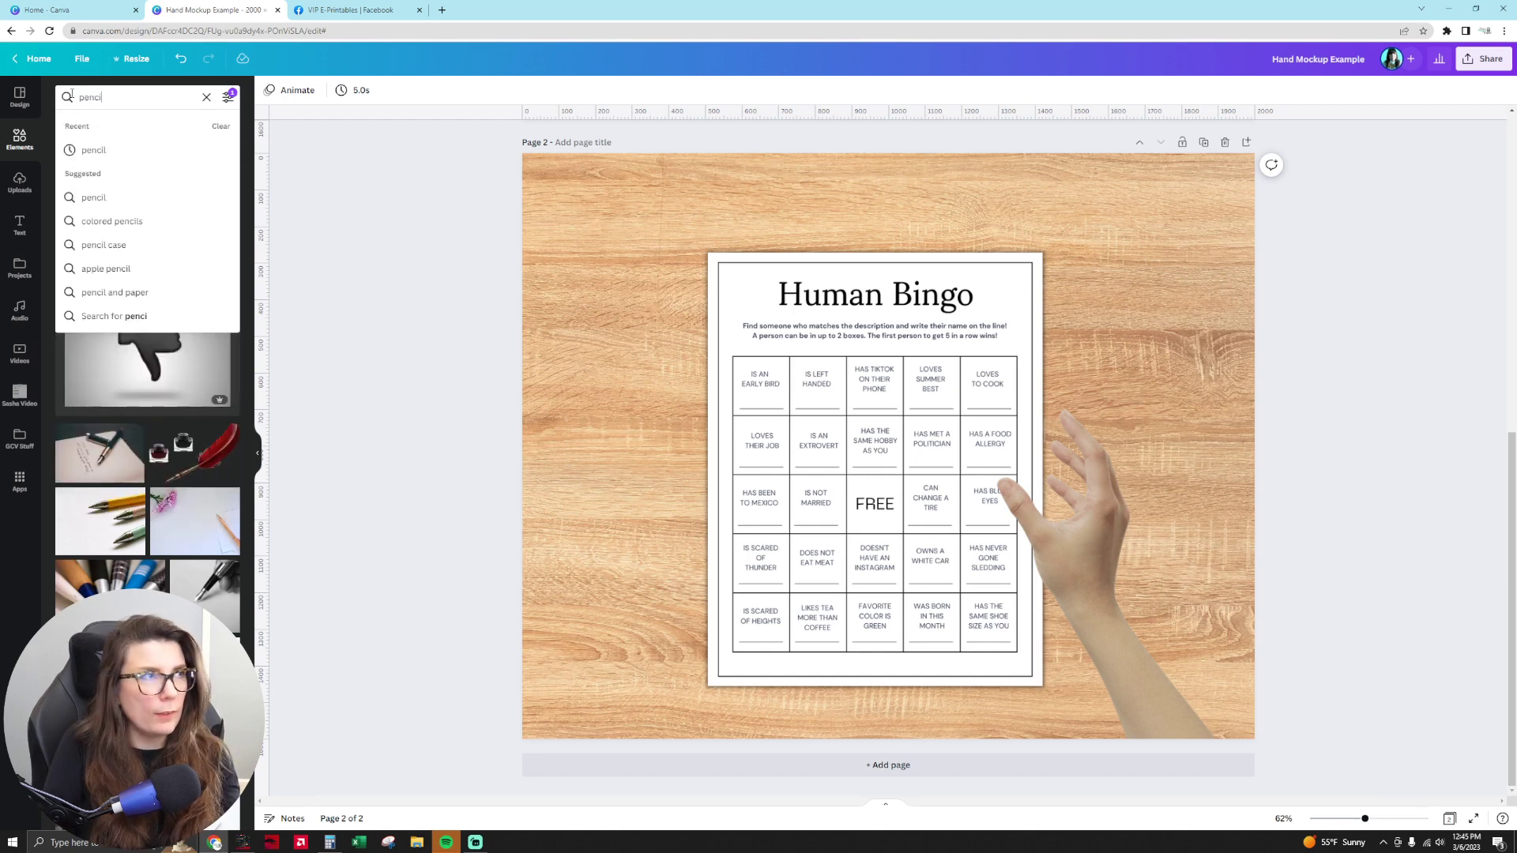
key(Return)
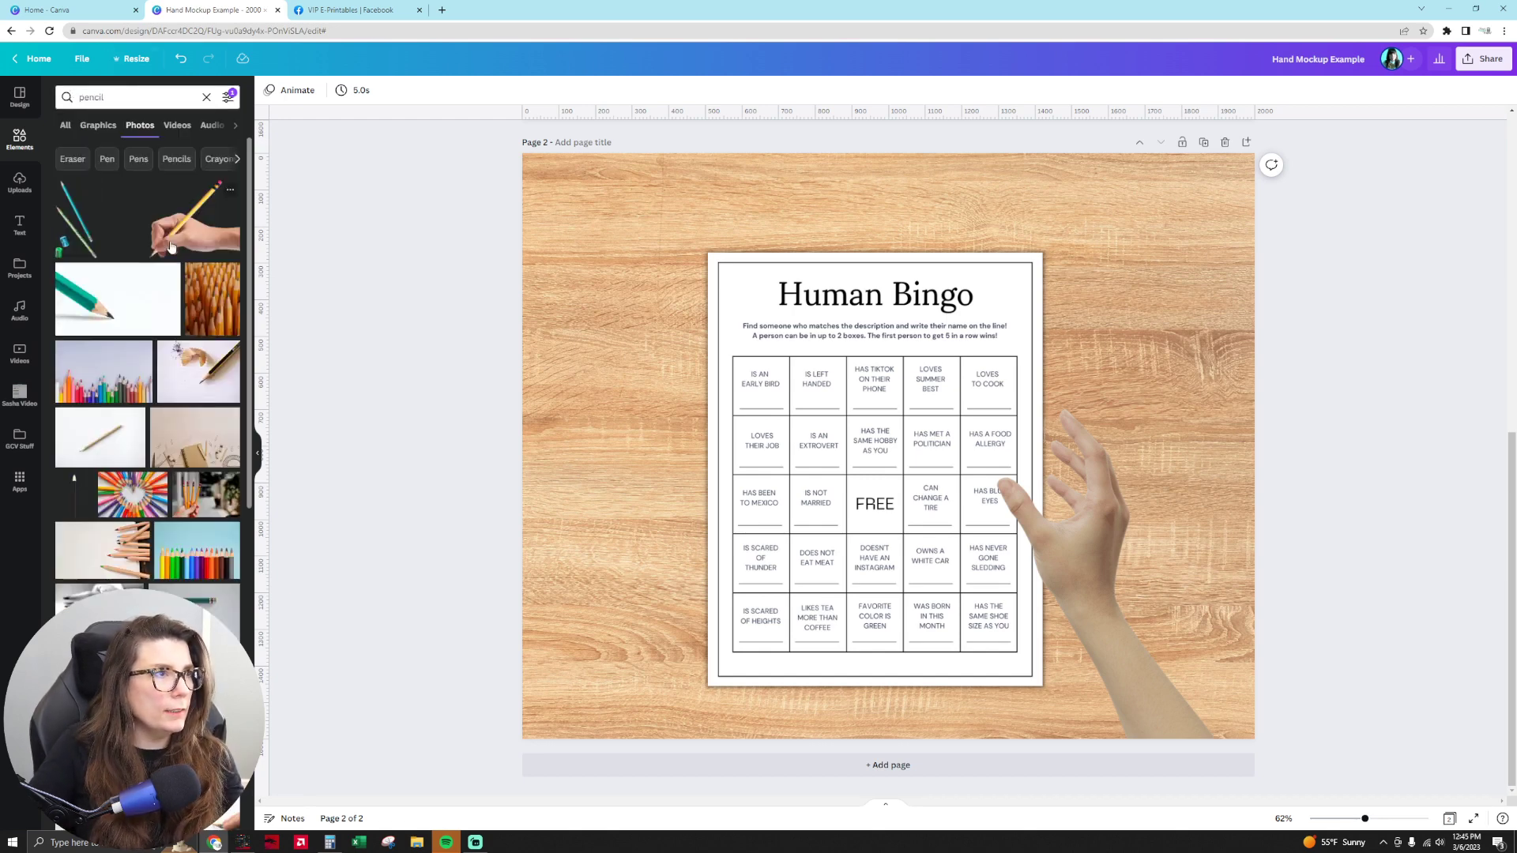
Add the pencils-and-sharpeners photo, shrink it left of the sheet, and shift the sheet right.
click(84, 226)
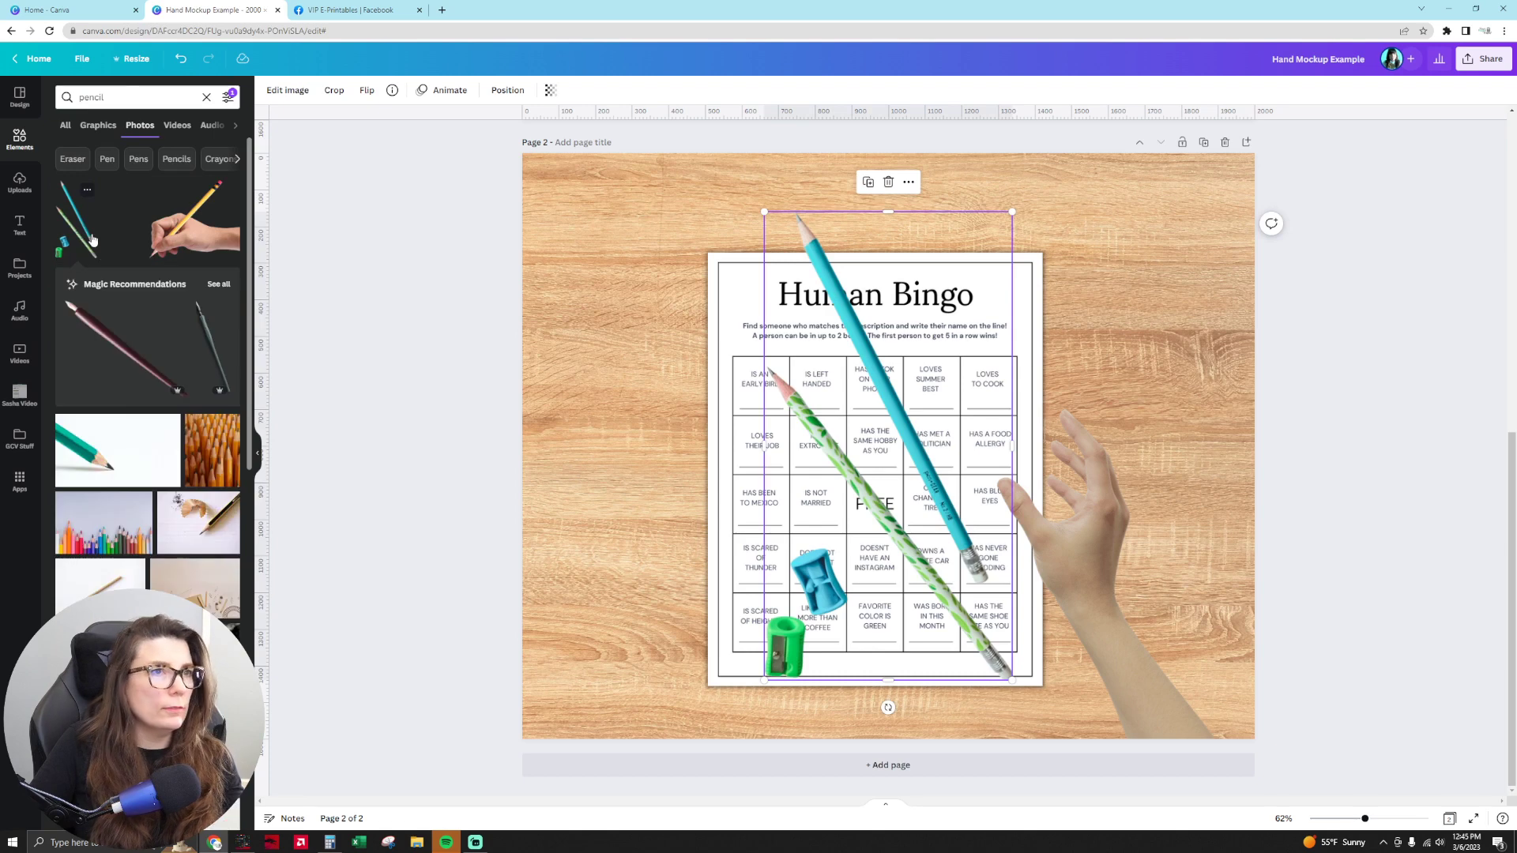
mouse_move(762, 211)
mouse_down()
mouse_move(893, 399)
mouse_move(828, 332)
mouse_up()
mouse_move(848, 505)
mouse_down()
mouse_move(697, 477)
mouse_move(583, 514)
mouse_up()
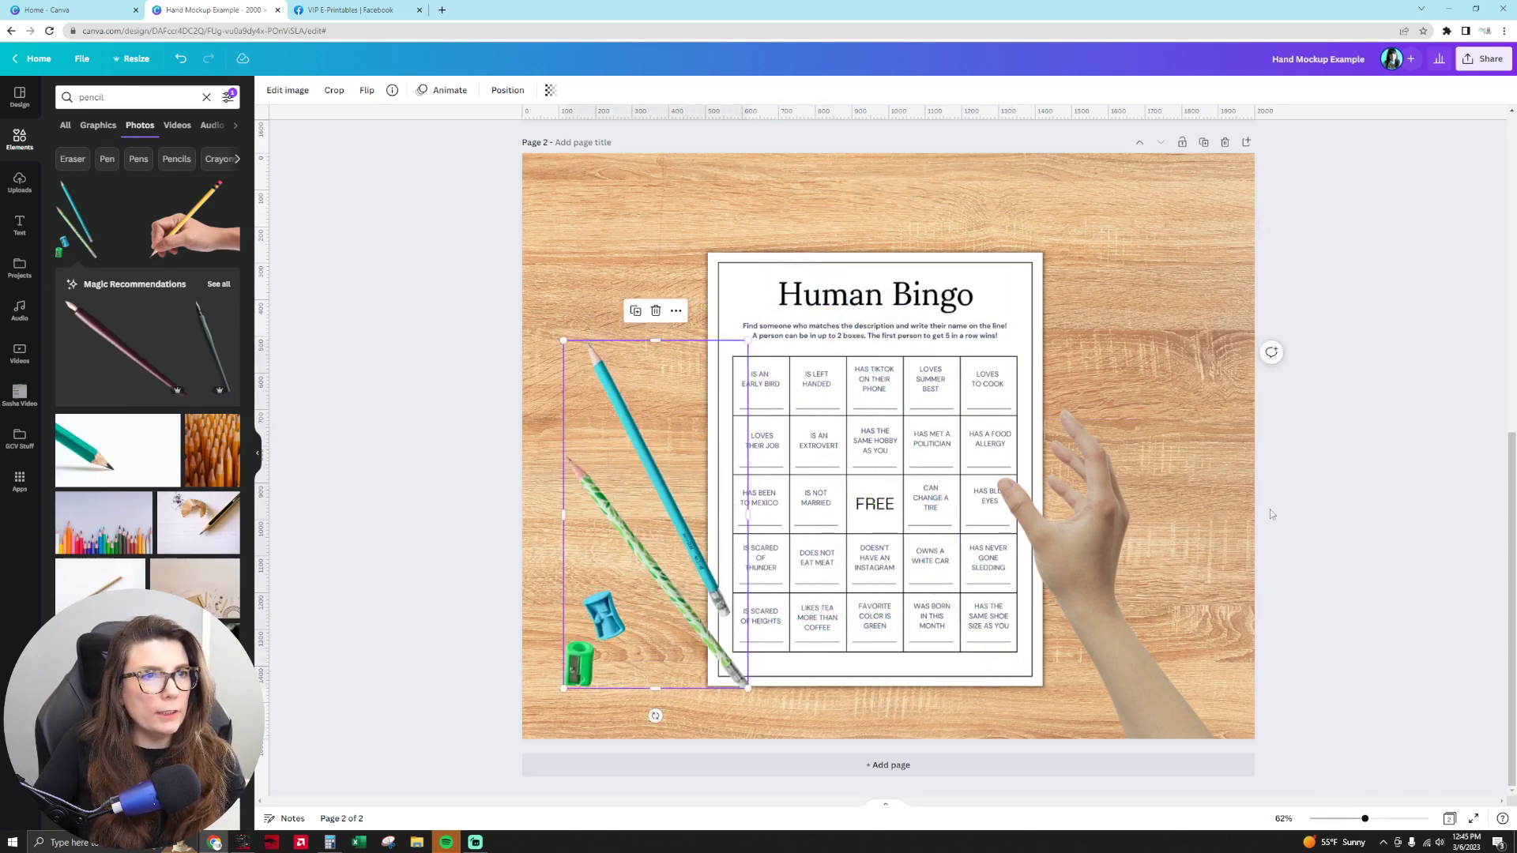
drag(849, 474, 903, 483)
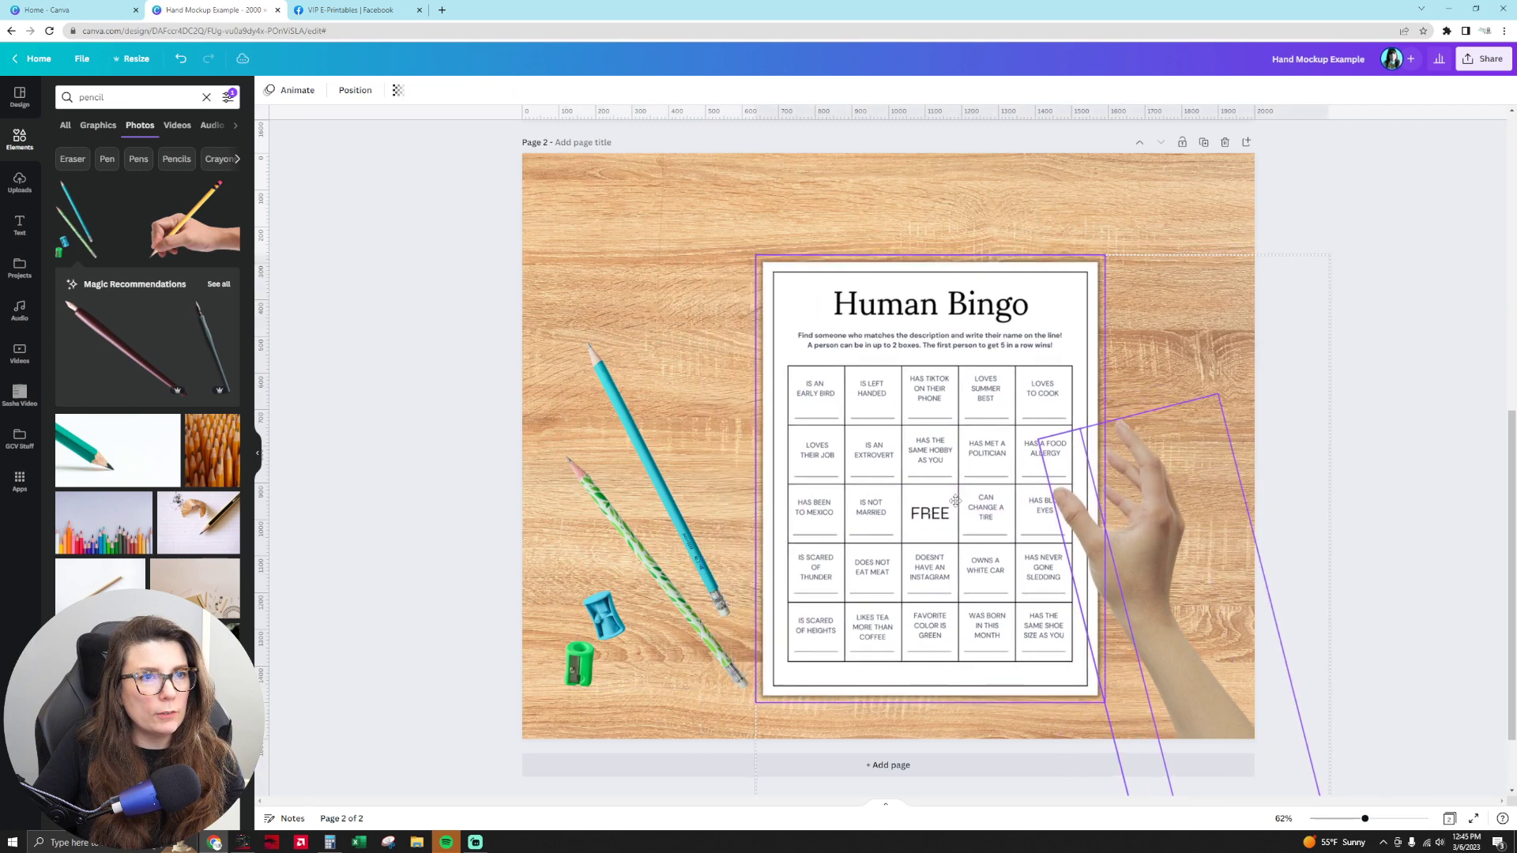
Give the pencils photo a Glow shadow with blur raised to 10.
click(567, 387)
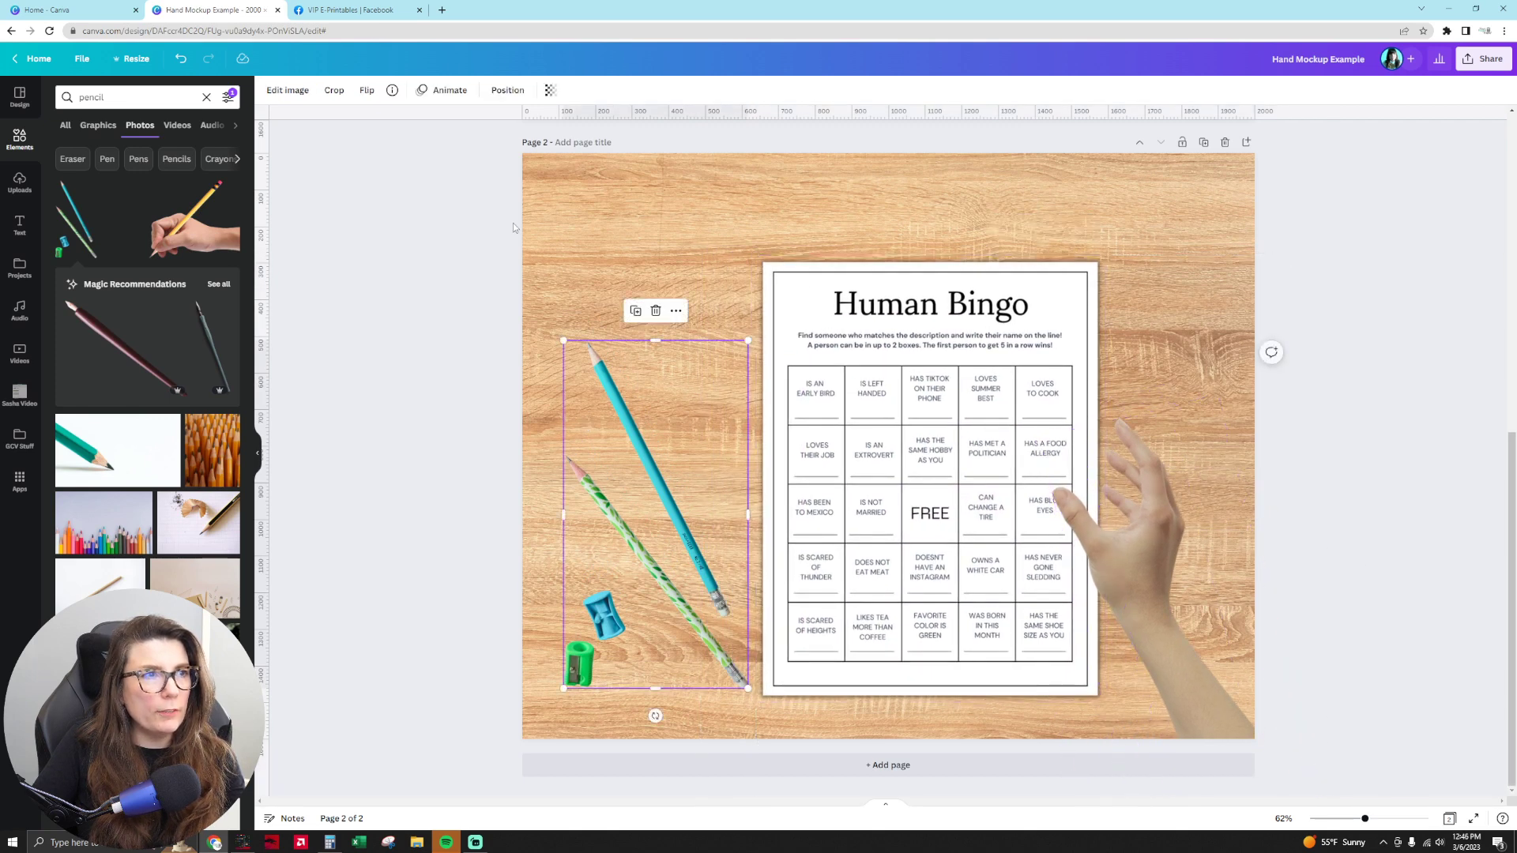
click(288, 90)
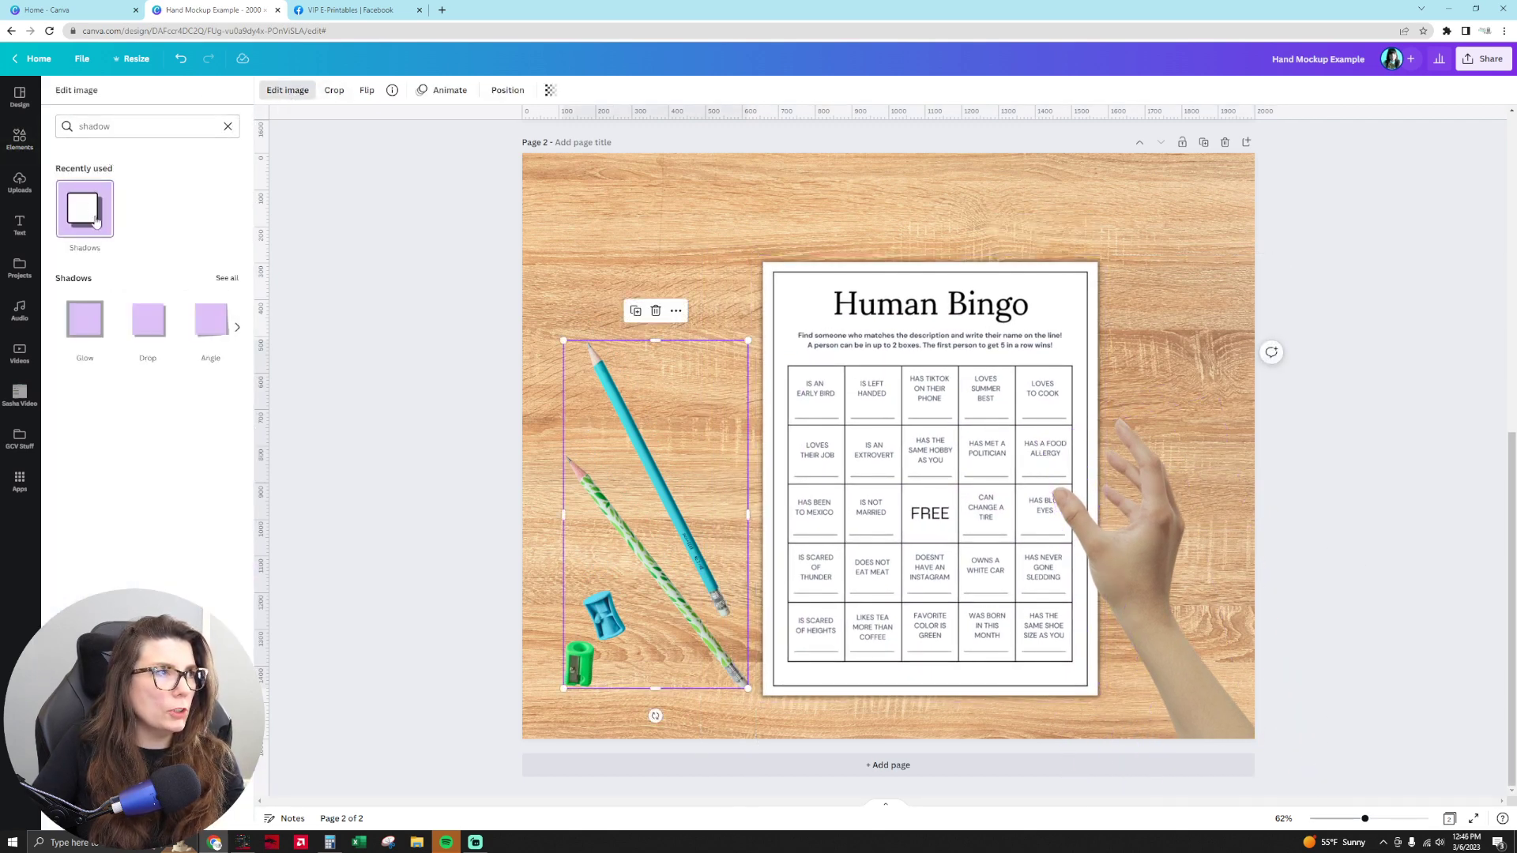
click(84, 319)
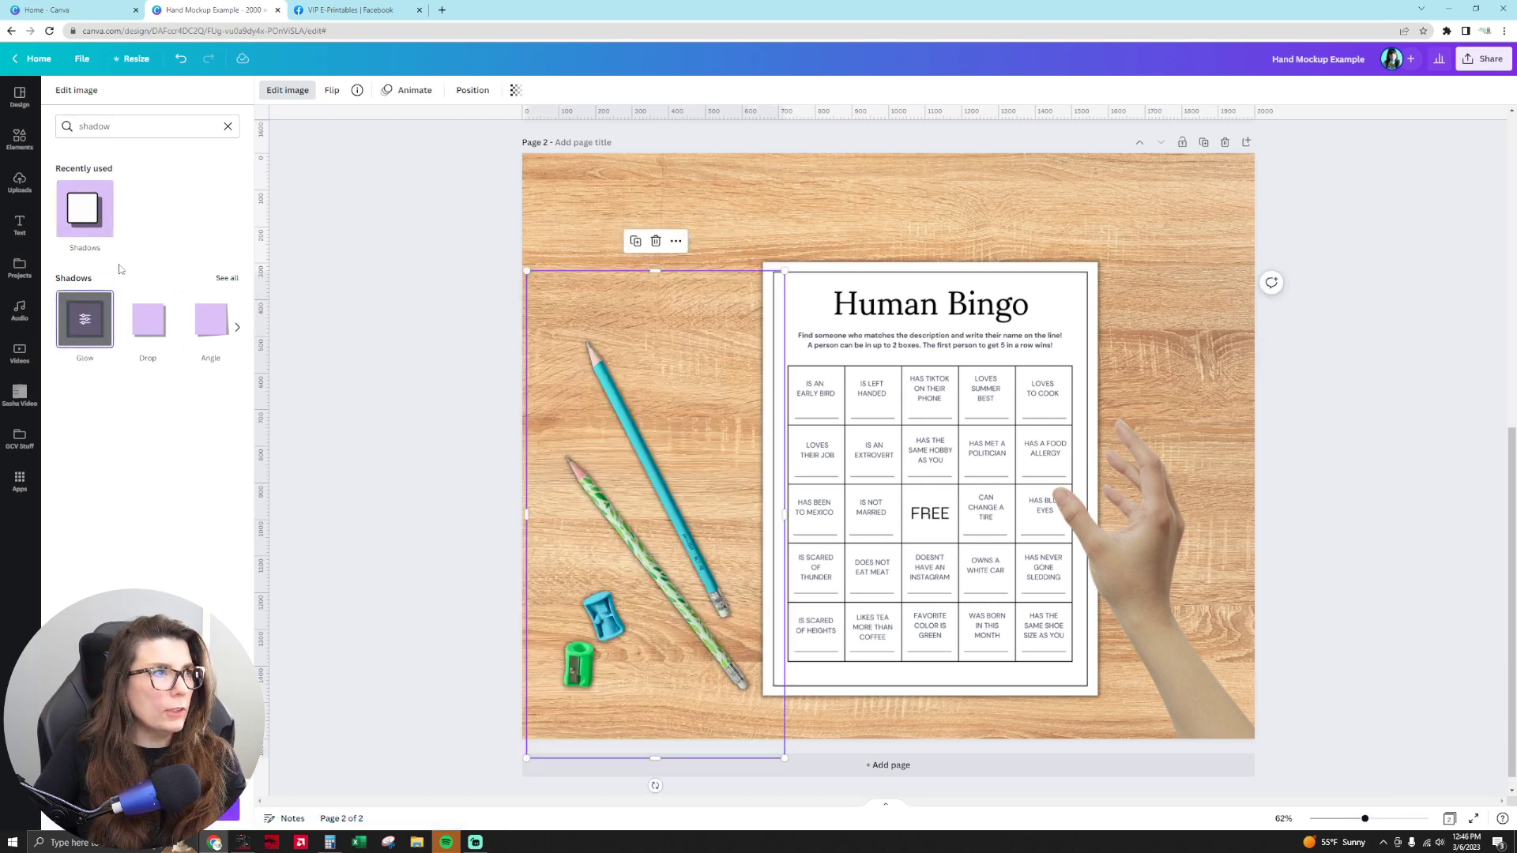
click(87, 324)
mouse_move(99, 215)
mouse_down()
mouse_move(164, 217)
mouse_move(84, 187)
mouse_up()
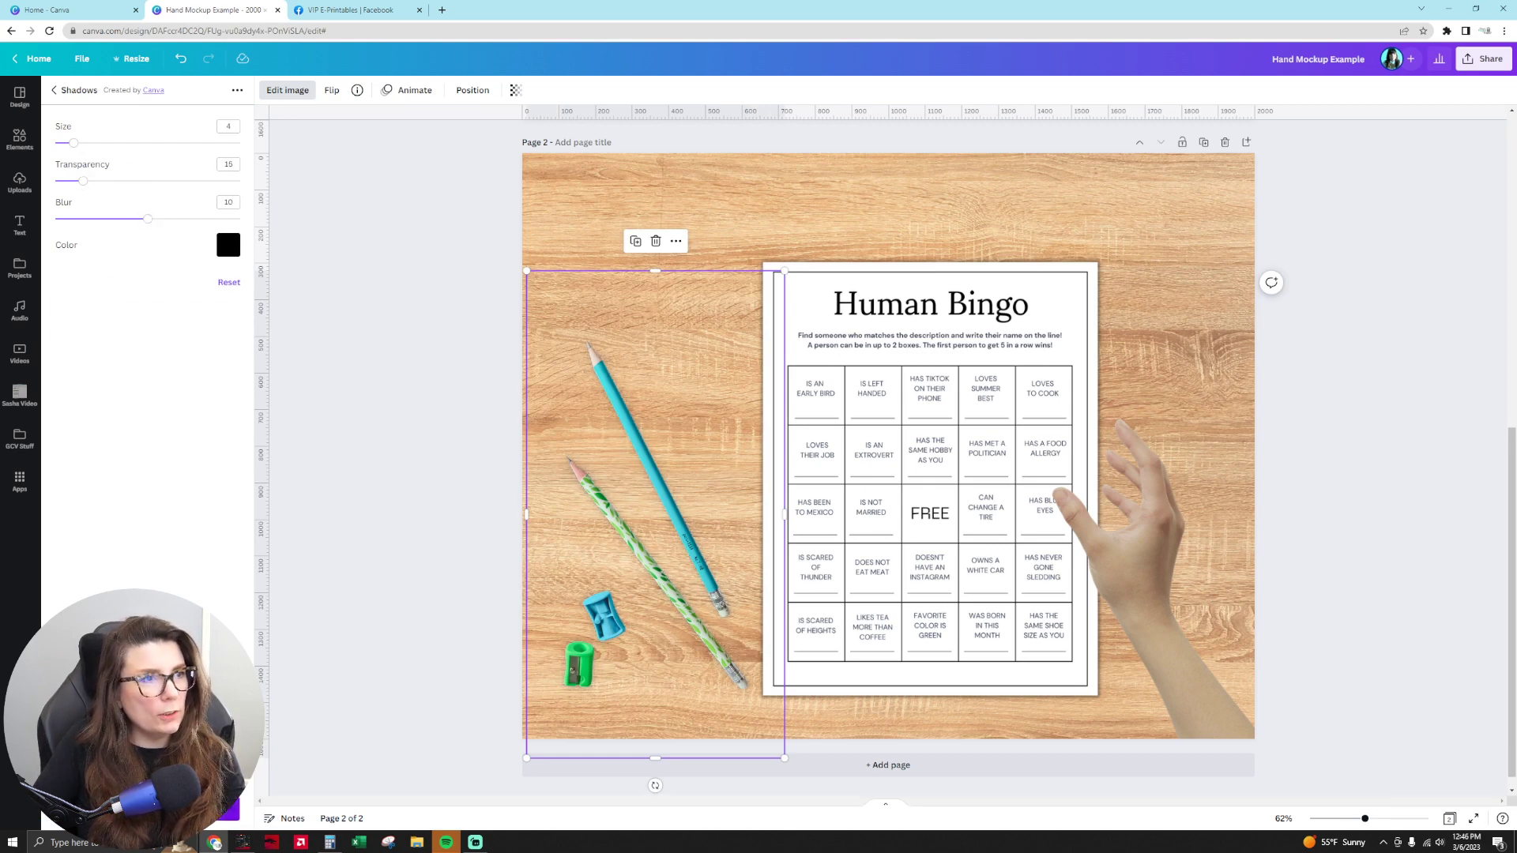
click(53, 90)
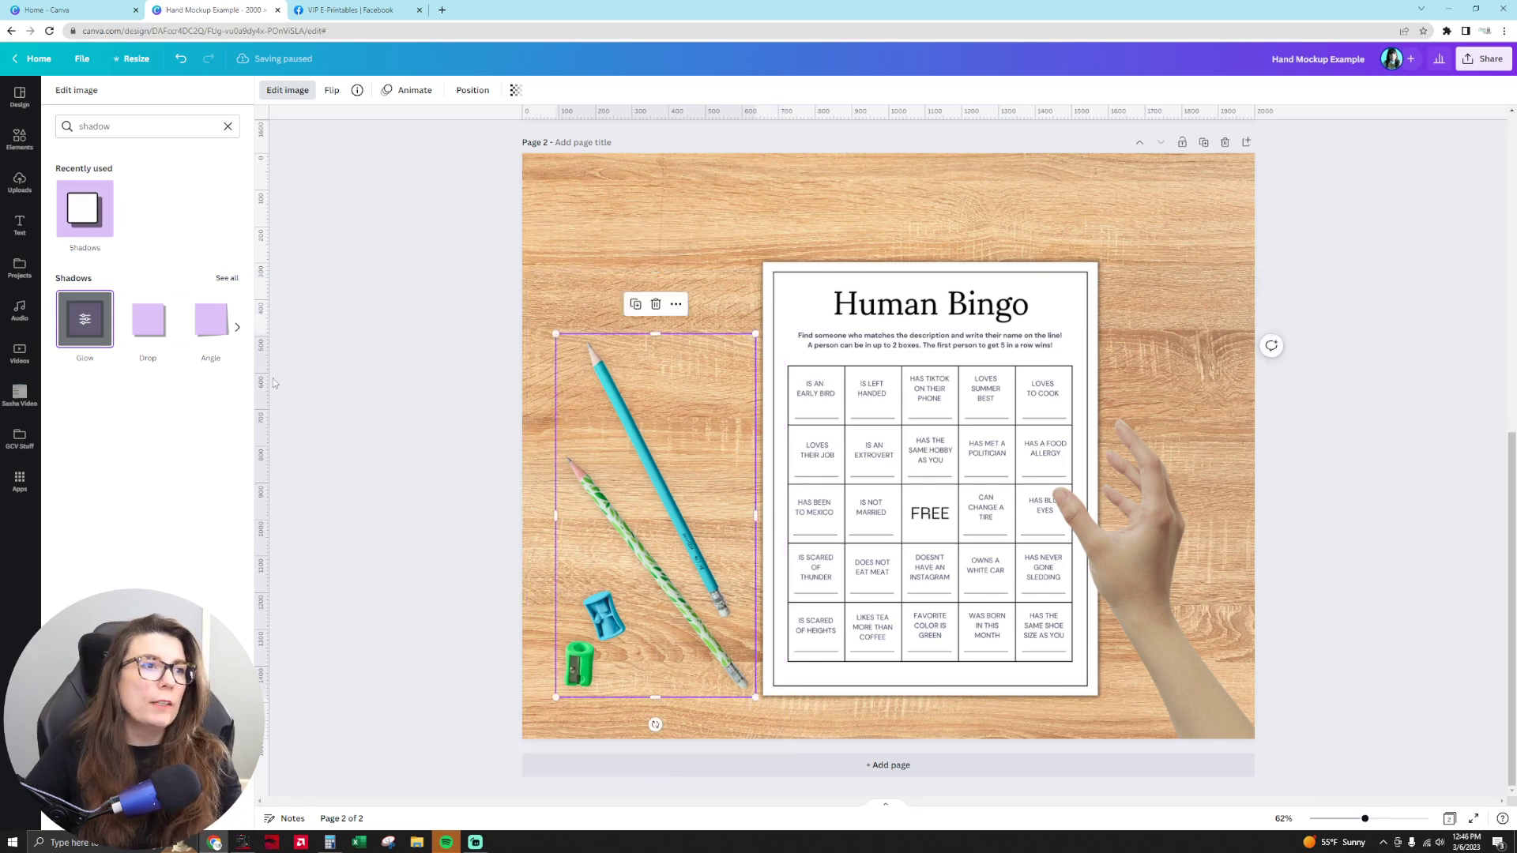
Marquee-select the bingo sheet with the hand and shift them slightly up and right.
click(384, 386)
drag(1336, 538, 442, 676)
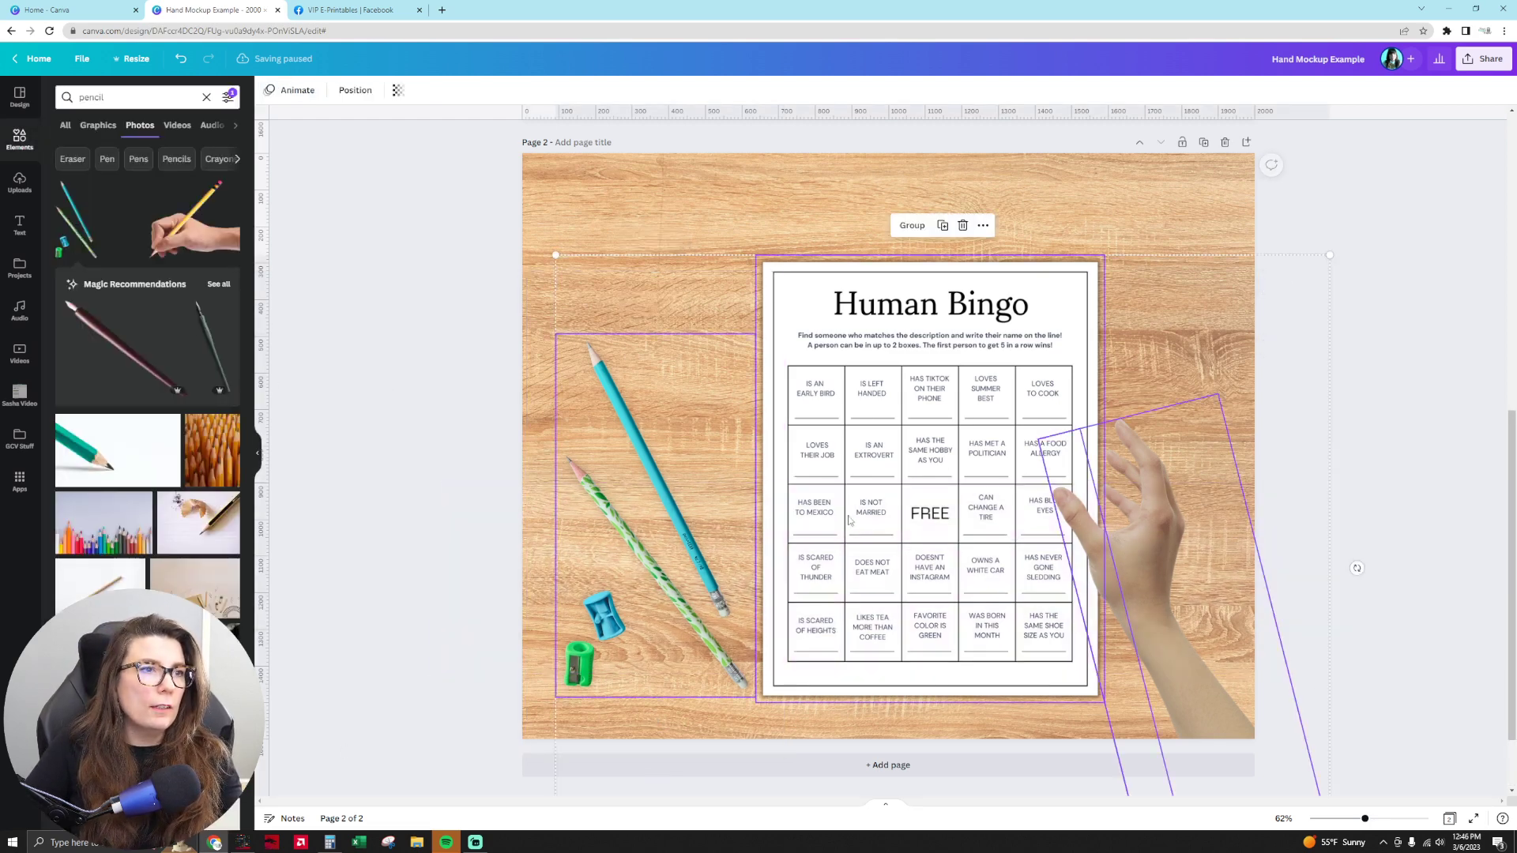
click(1325, 559)
drag(1372, 642, 1098, 489)
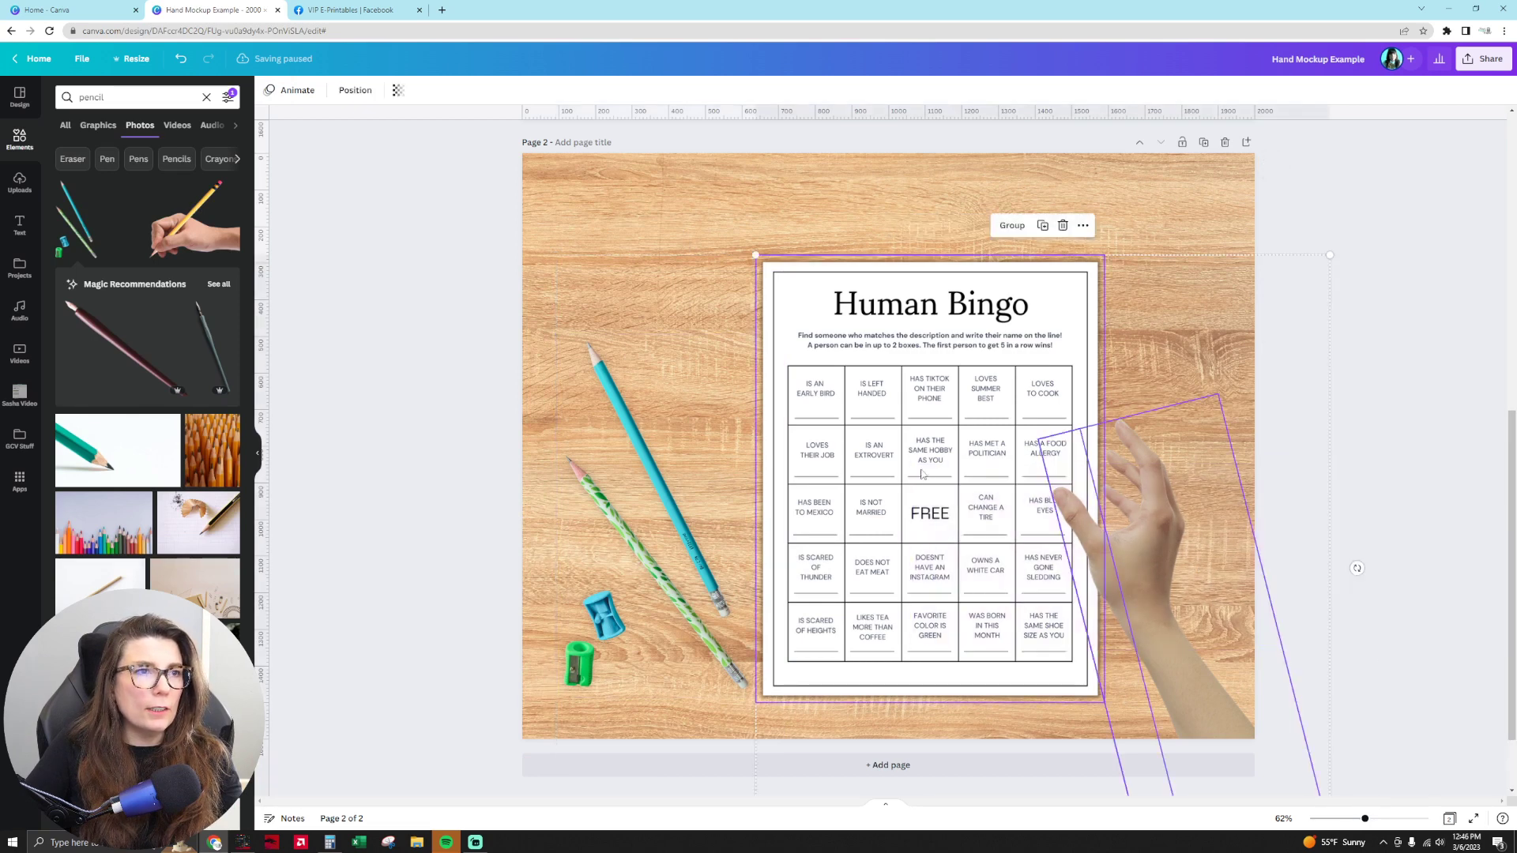
drag(920, 476, 924, 462)
click(1371, 437)
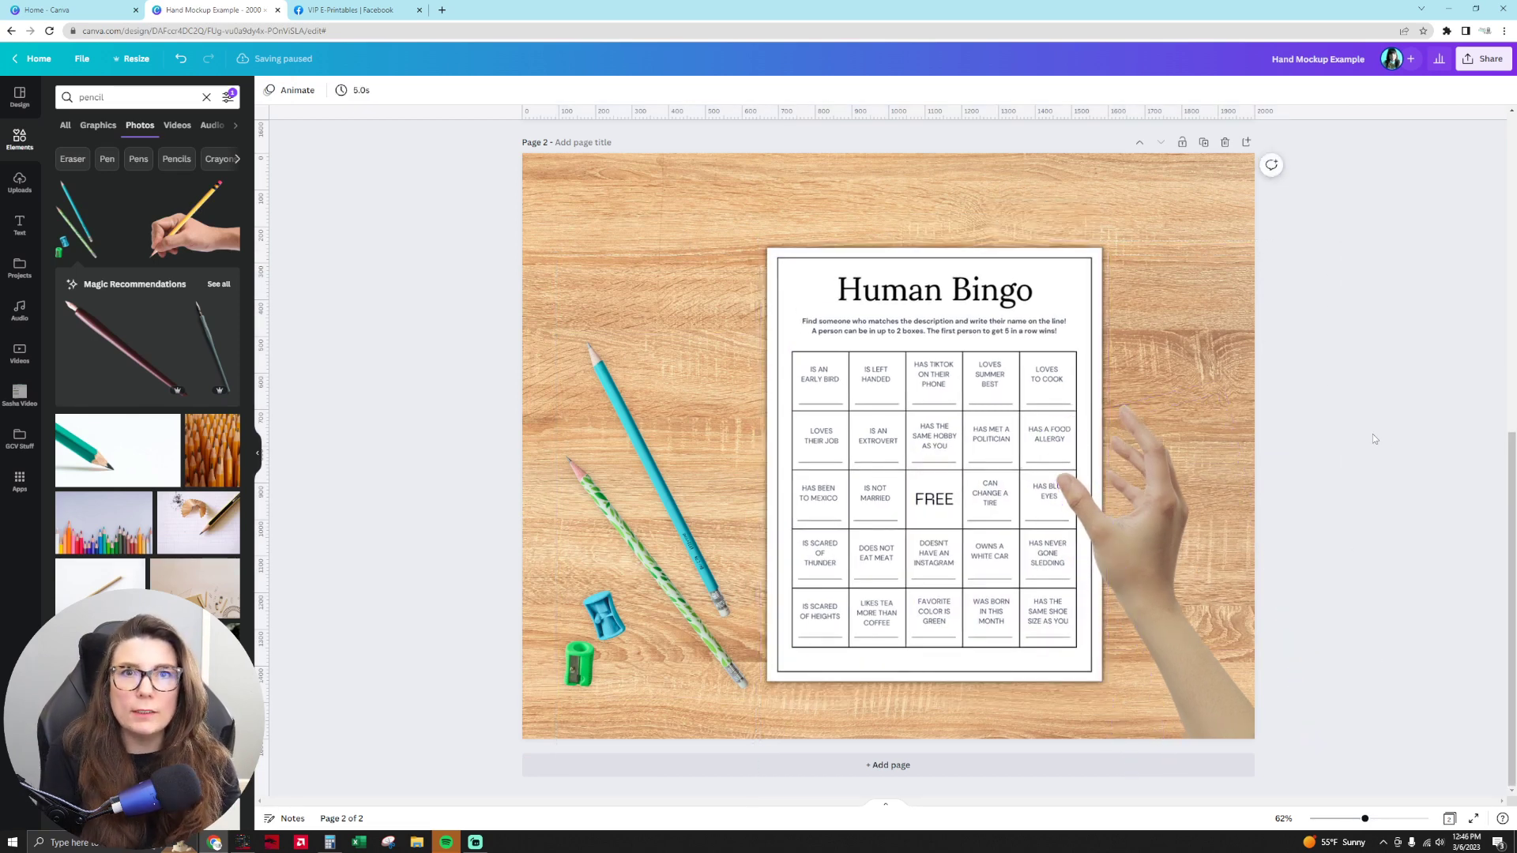